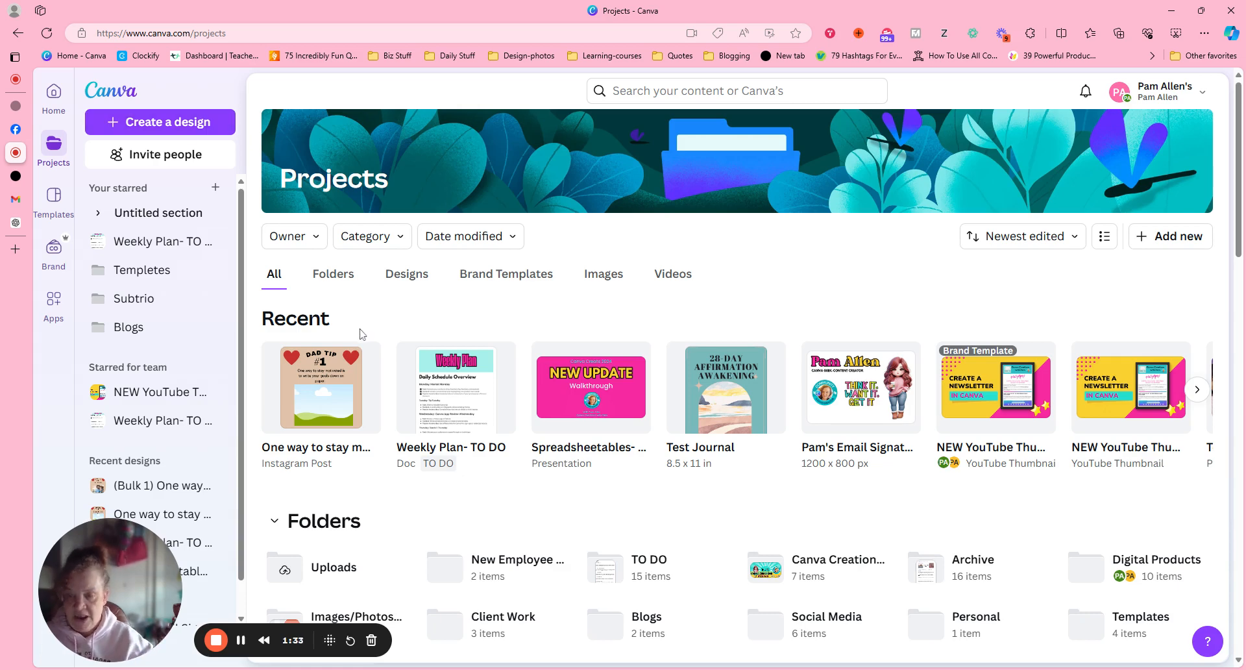
- Open the recent "DAD TIP #1" Instagram post and center its landscape image frame horizontally on the page
{"action": "left_click", "coordinate": [314, 397]}
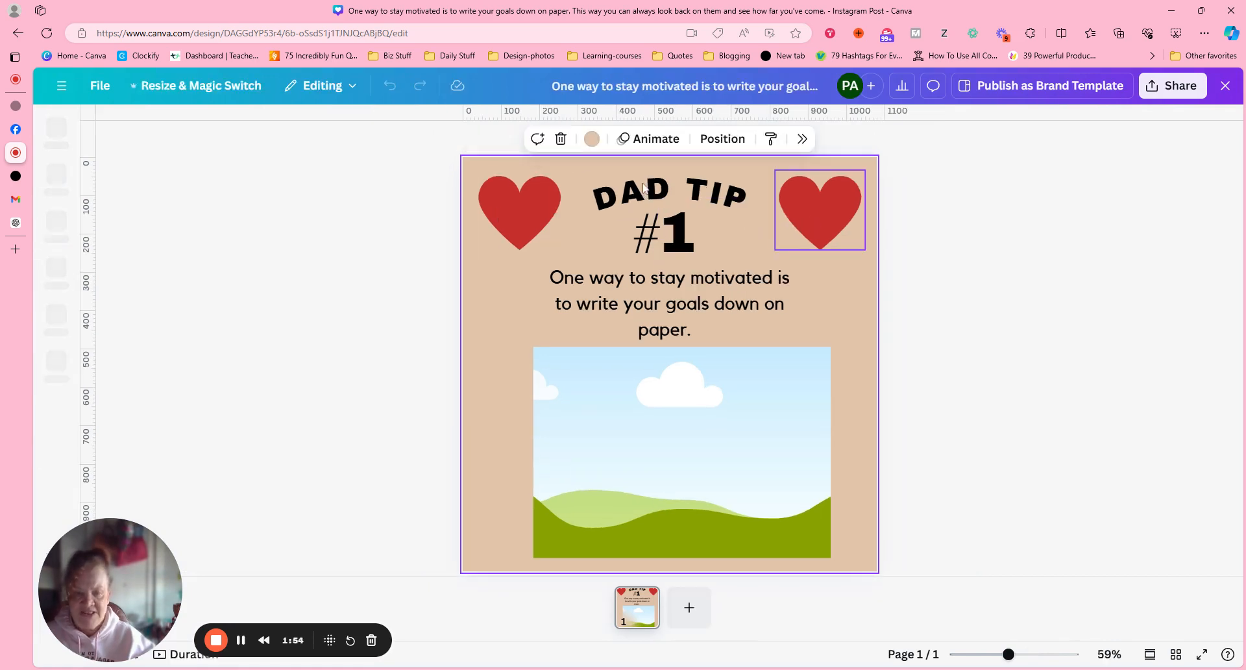
{"action": "left_click", "coordinate": [656, 216]}
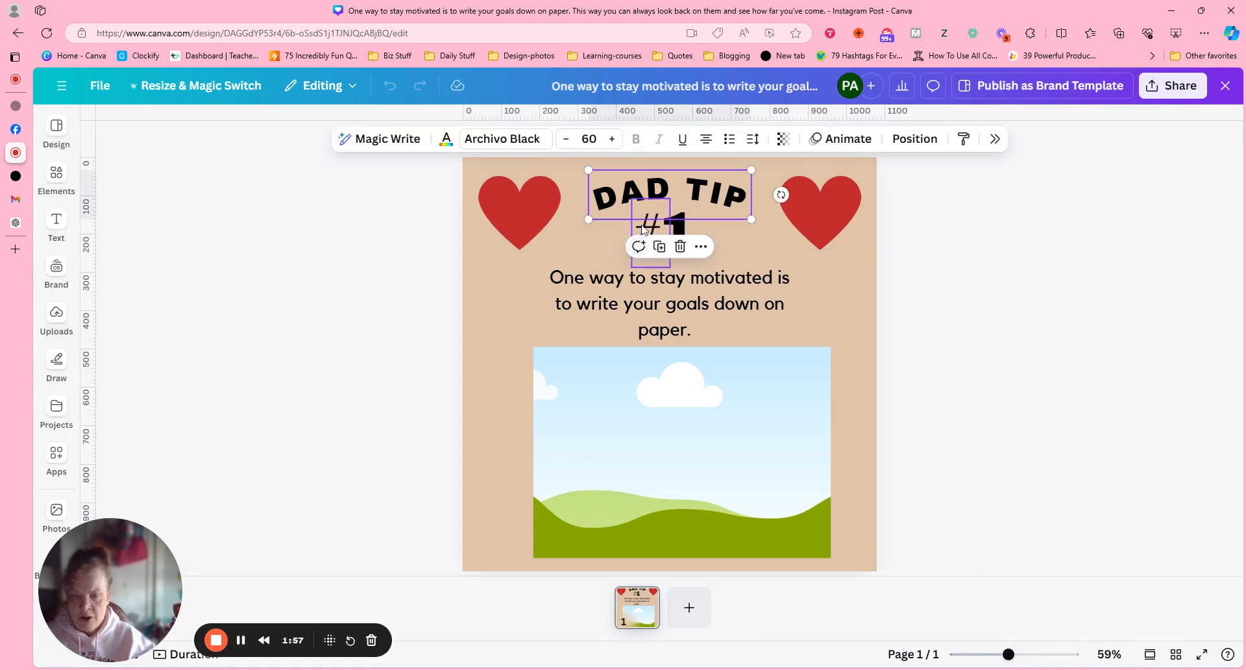
{"action": "left_click", "coordinate": [688, 307]}
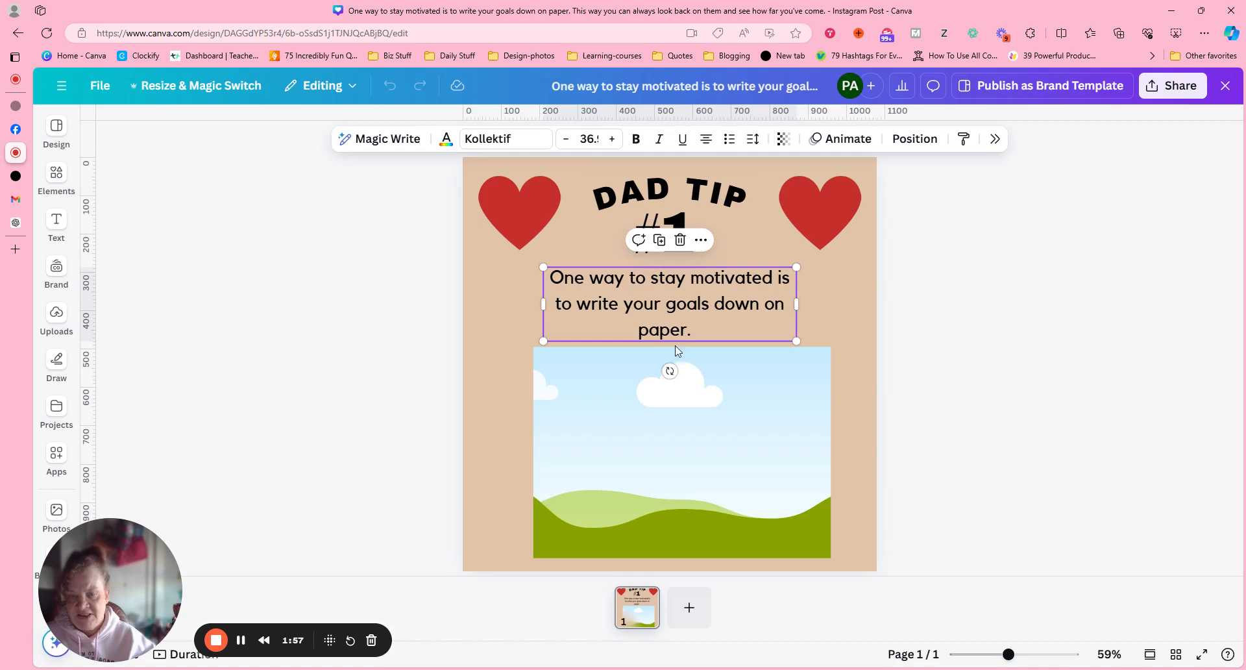
{"action": "left_click", "coordinate": [669, 424]}
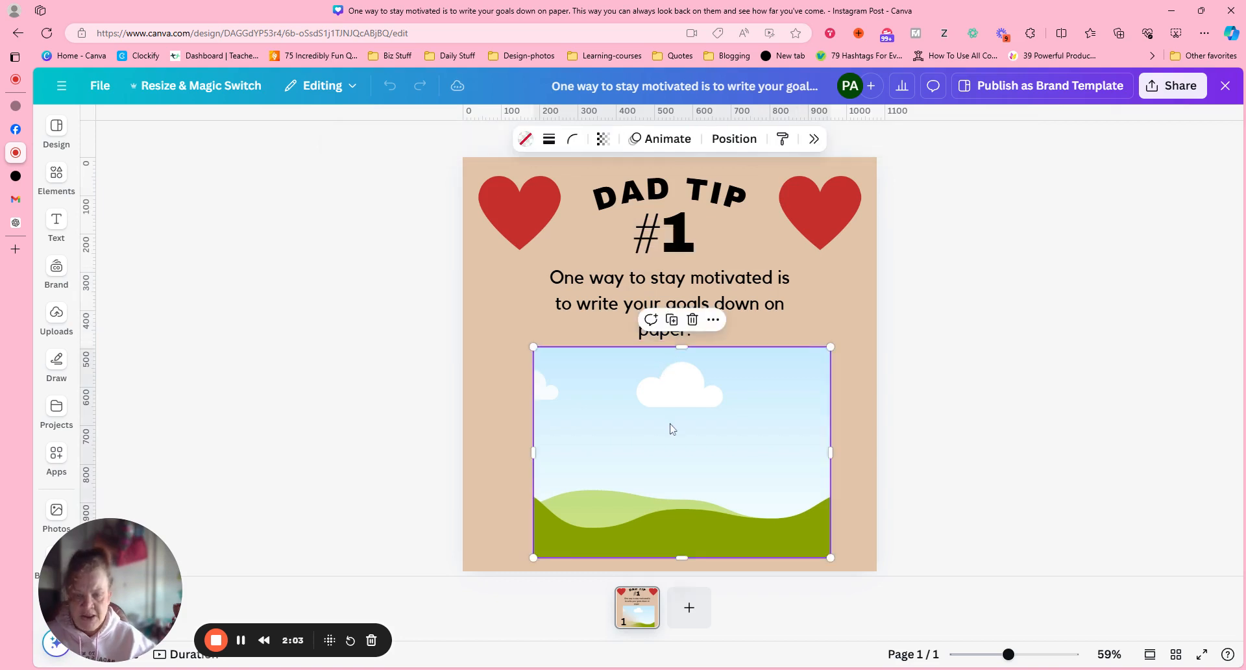
{"action": "left_click", "coordinate": [731, 140]}
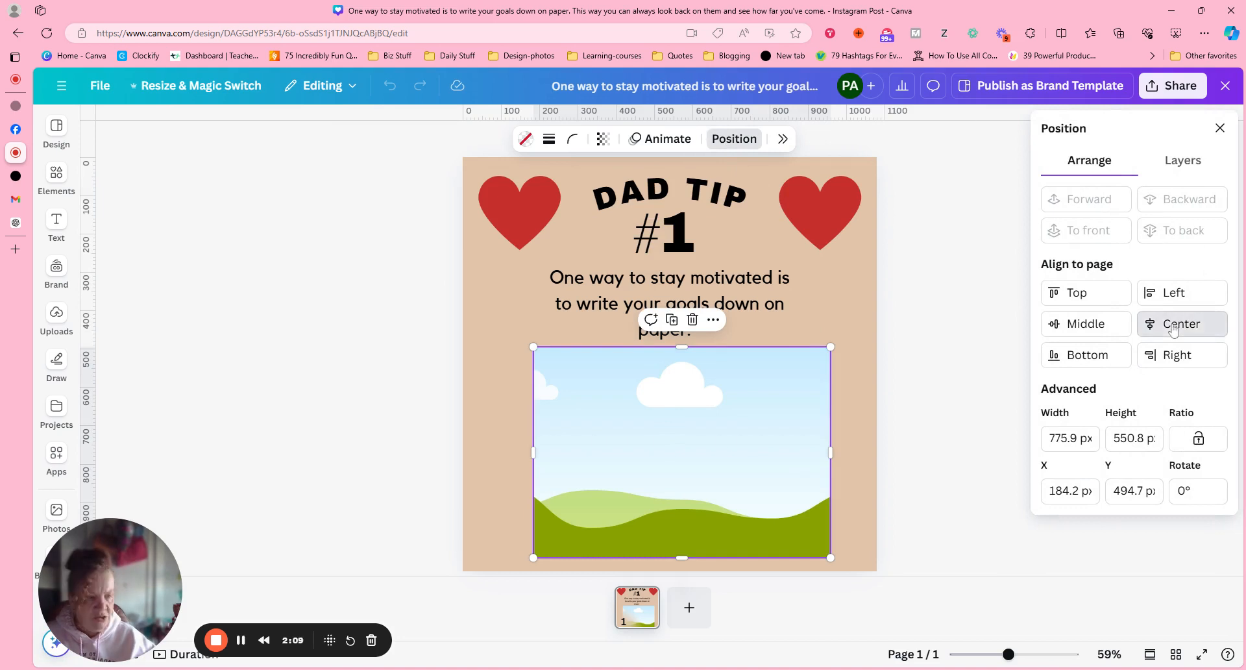
{"action": "left_click", "coordinate": [1173, 329]}
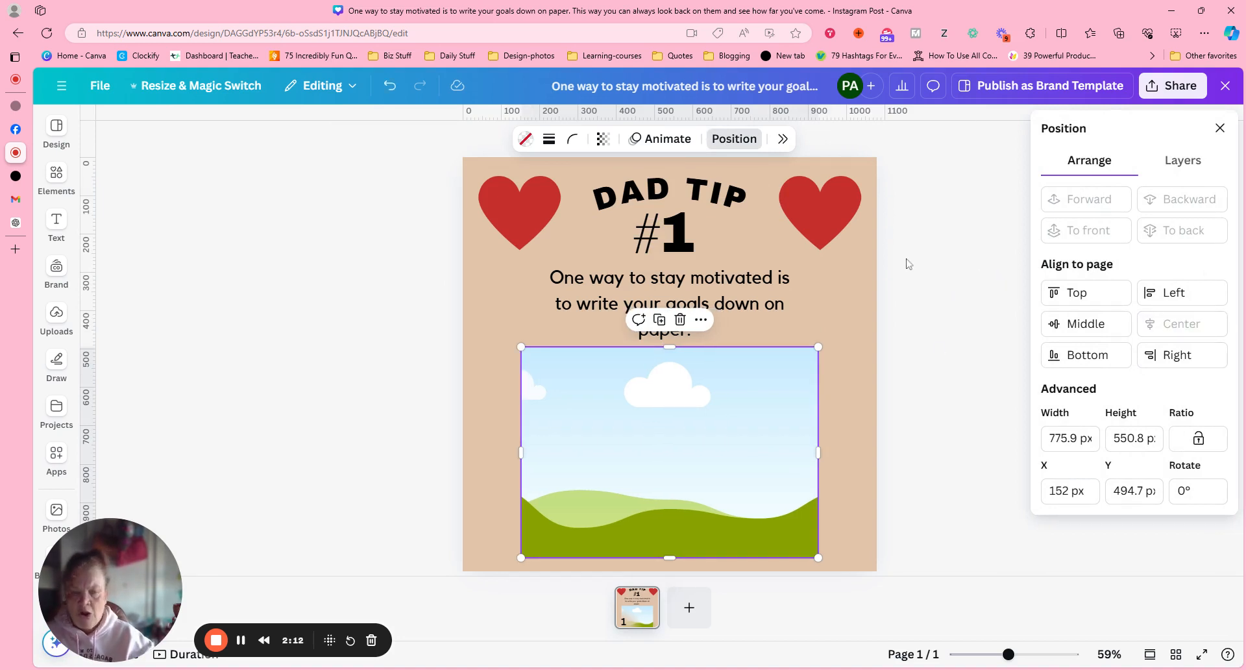
- Center the curved "DAD TIP" heading horizontally on the page and deselect it
{"action": "left_click", "coordinate": [669, 266]}
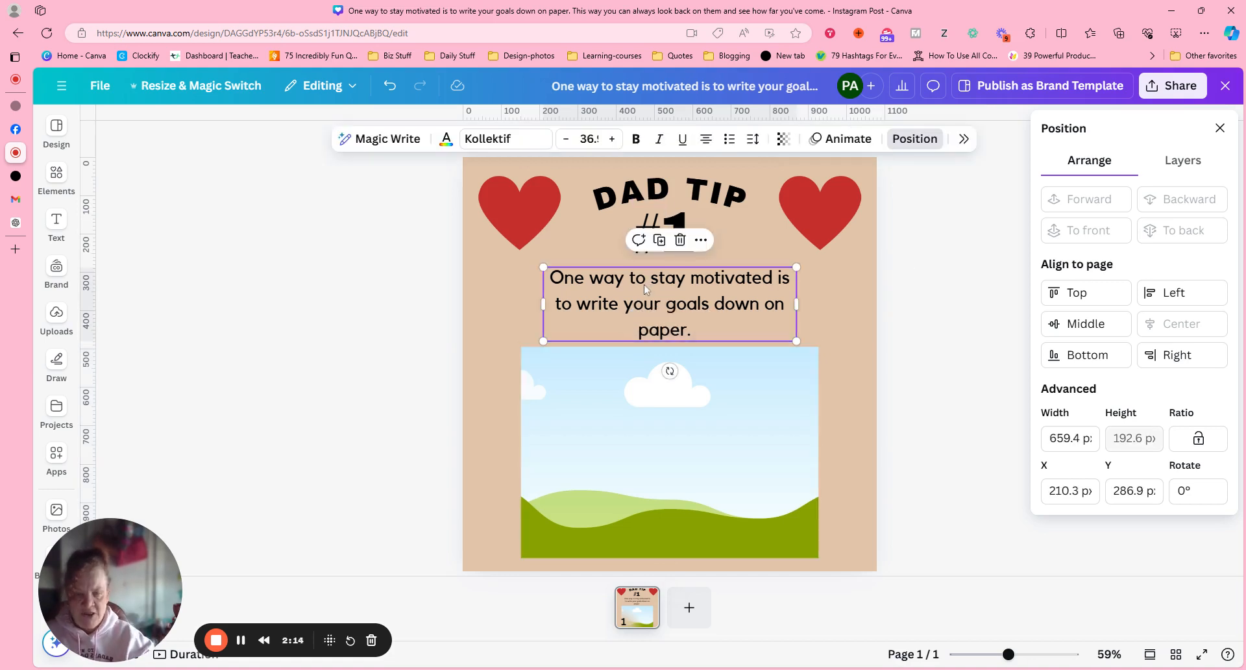
{"action": "left_click", "coordinate": [659, 188]}
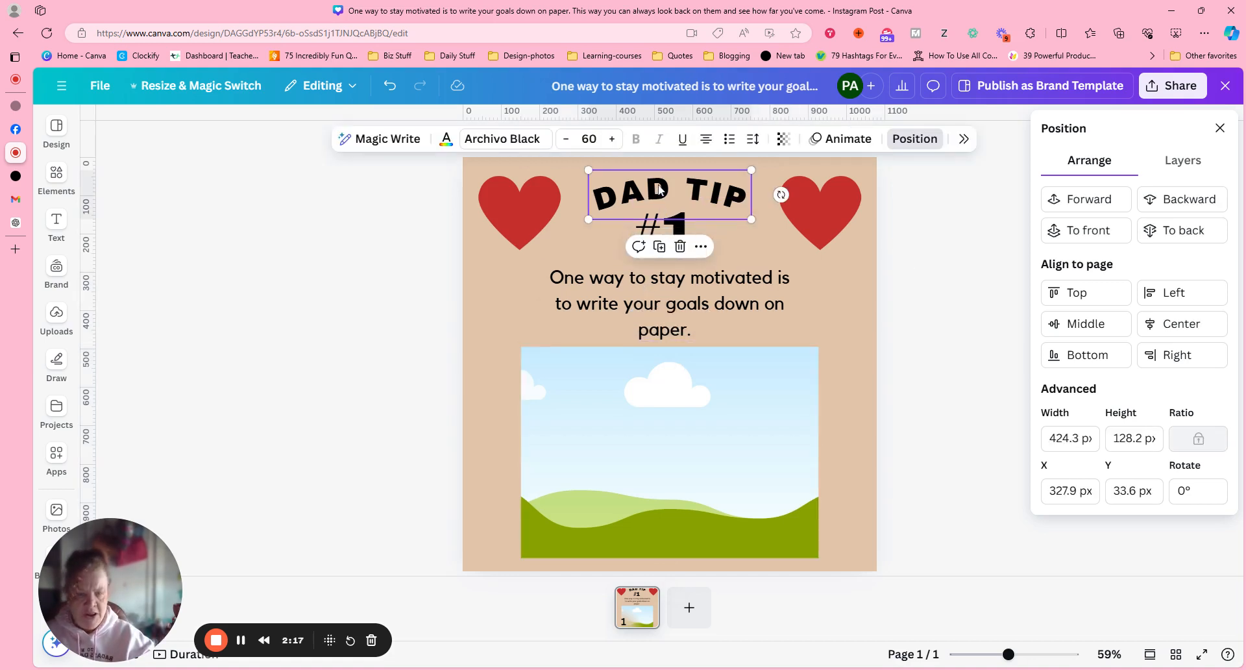
{"action": "left_click", "coordinate": [1192, 331]}
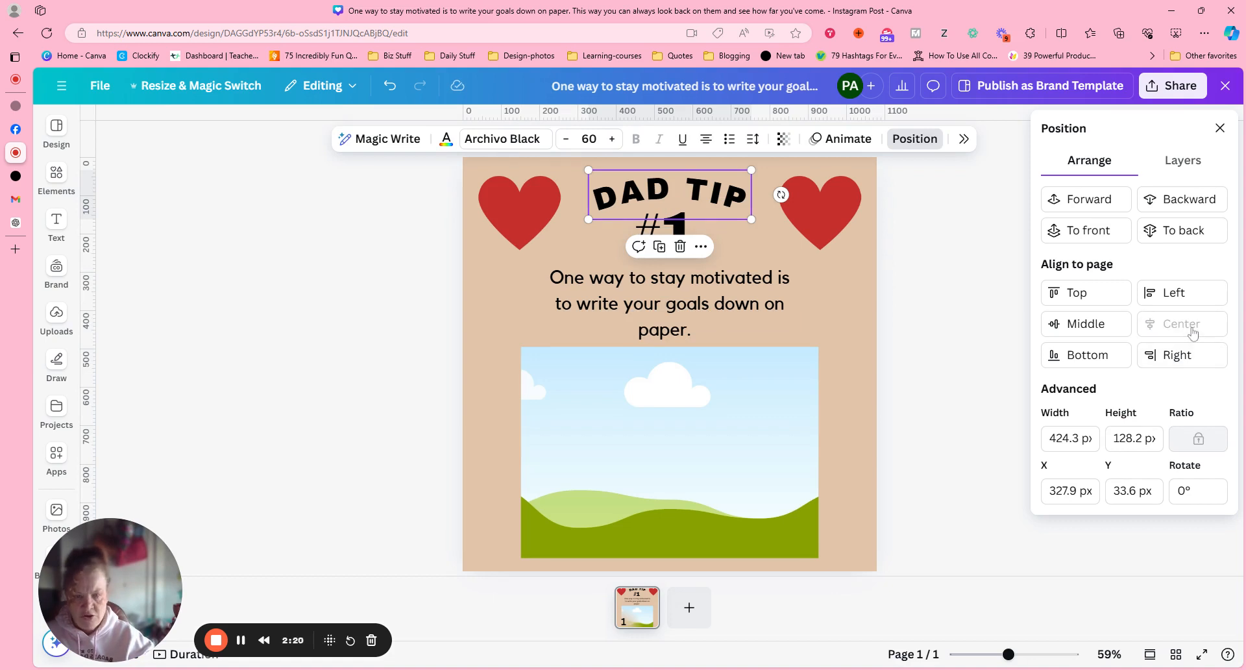
{"action": "left_click", "coordinate": [929, 276]}
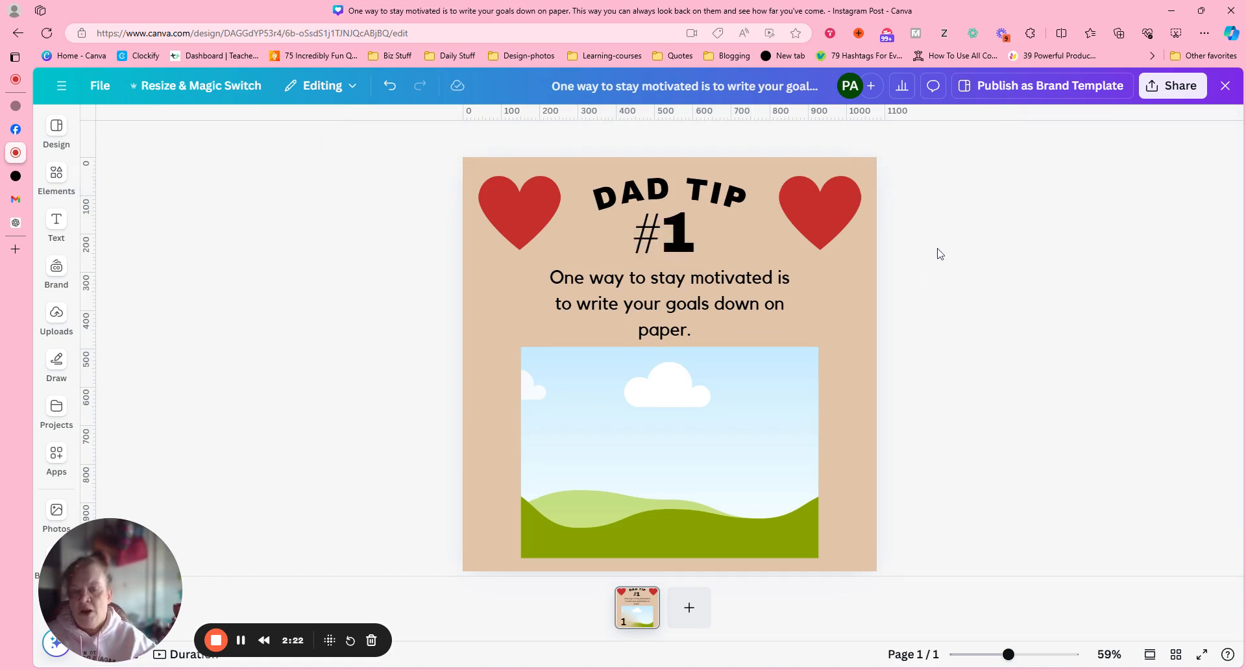
{"action": "left_click", "coordinate": [690, 245]}
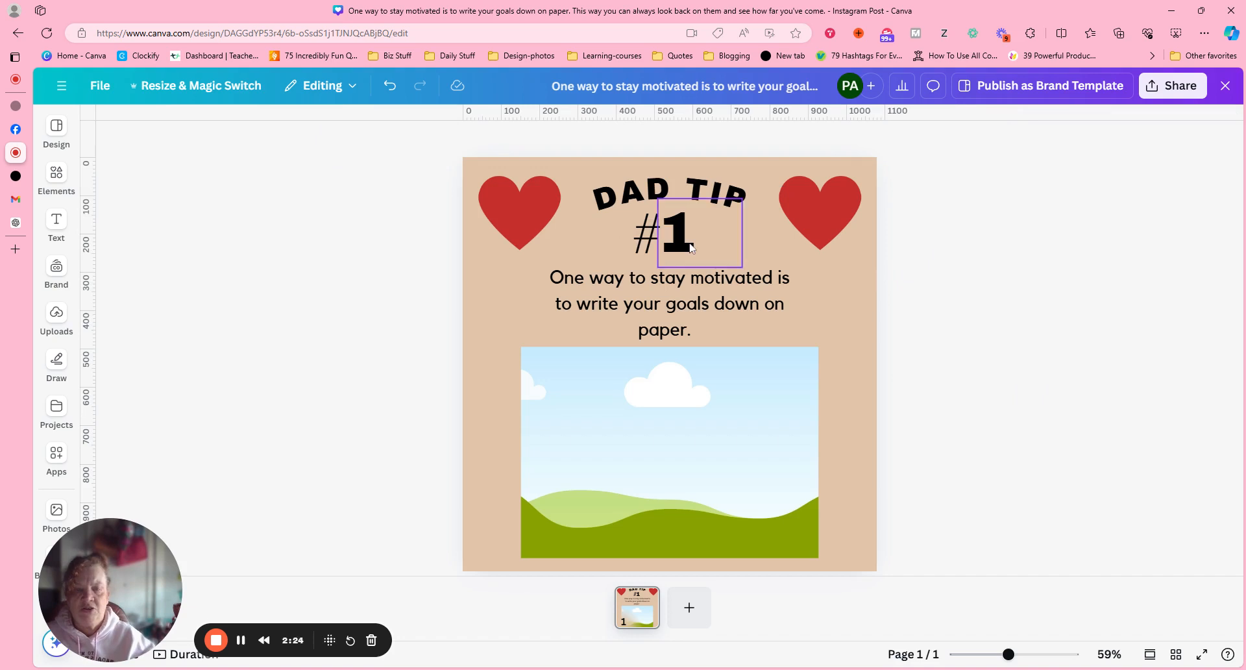
{"action": "left_click", "coordinate": [1022, 270]}
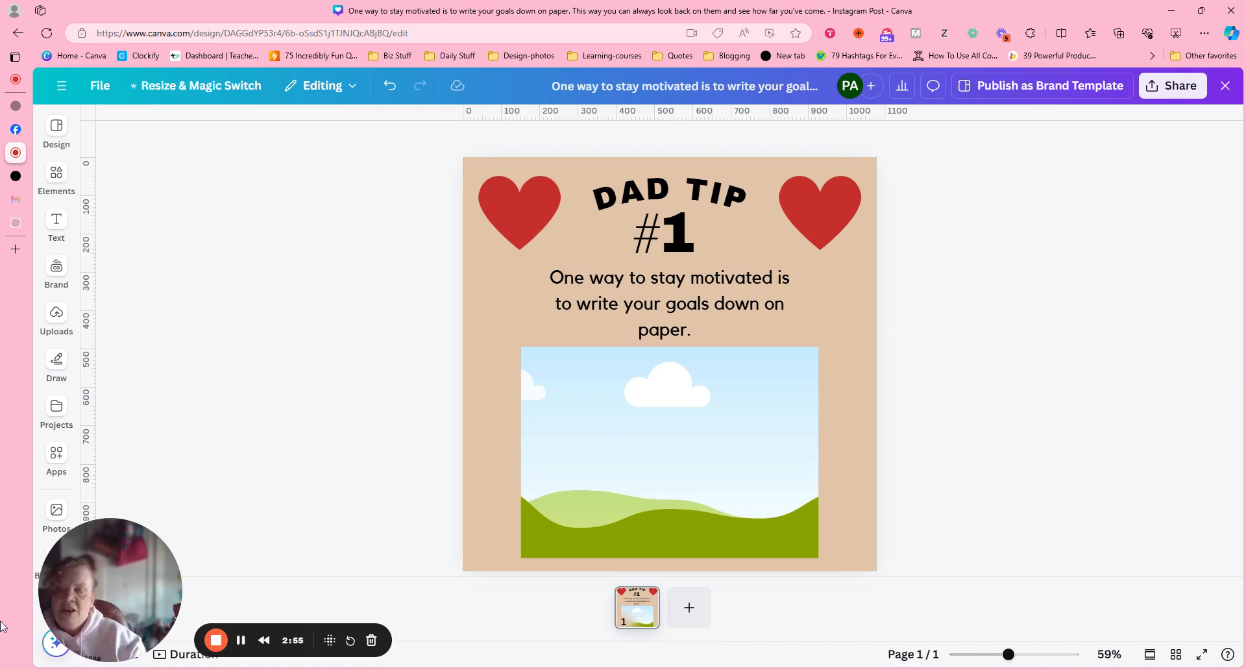
- Search the Canva apps for "bulk create" and open the Bulk create app
{"action": "left_click_drag", "start_coordinate": [138, 605], "coordinate": [258, 560]}
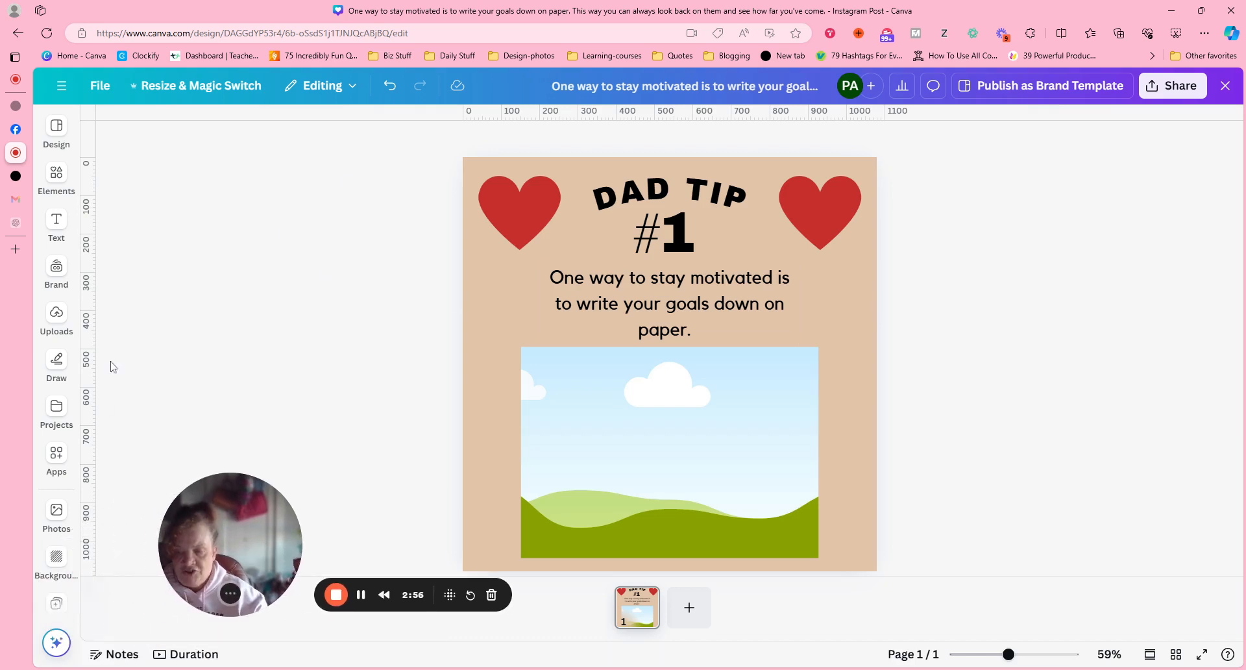
{"action": "left_click", "coordinate": [81, 148]}
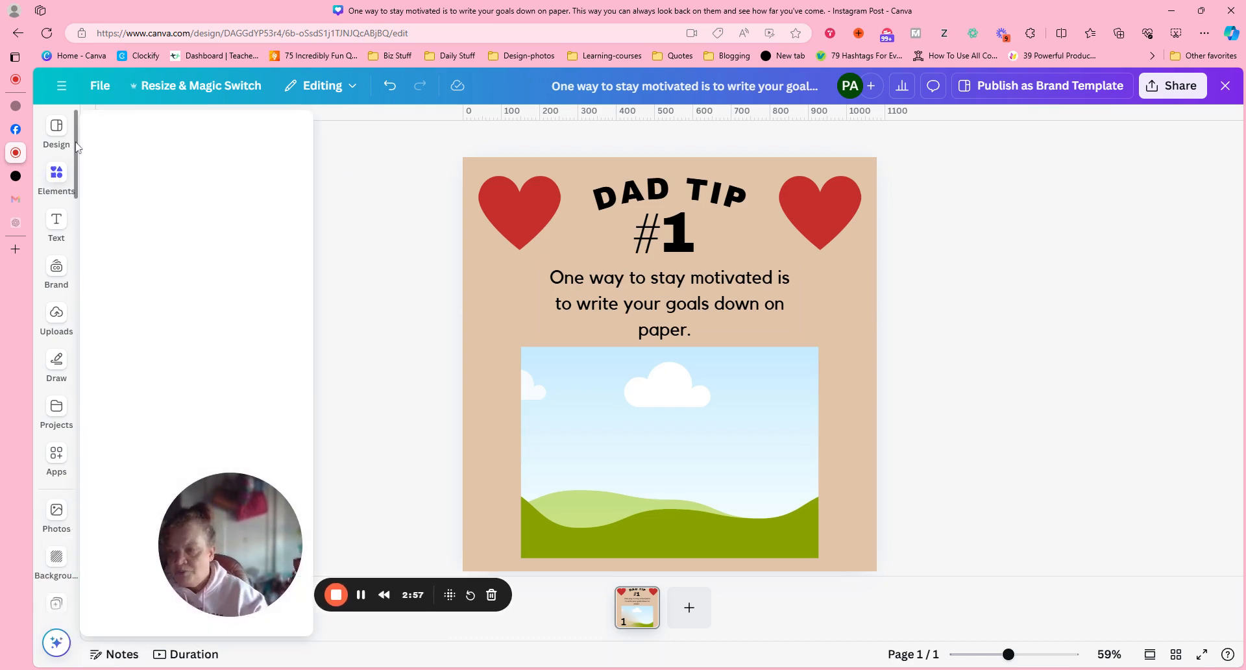
{"action": "left_click_drag", "start_coordinate": [74, 198], "coordinate": [74, 206]}
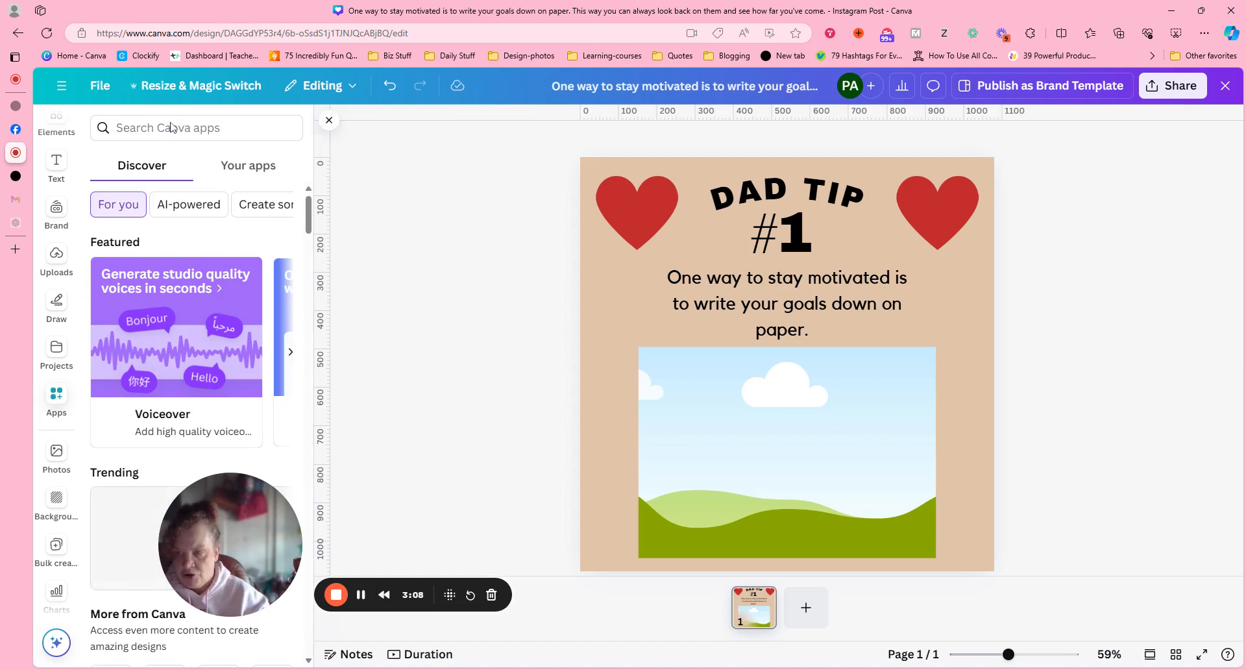
{"action": "left_click", "coordinate": [172, 127]}
{"action": "type", "text": "b"}
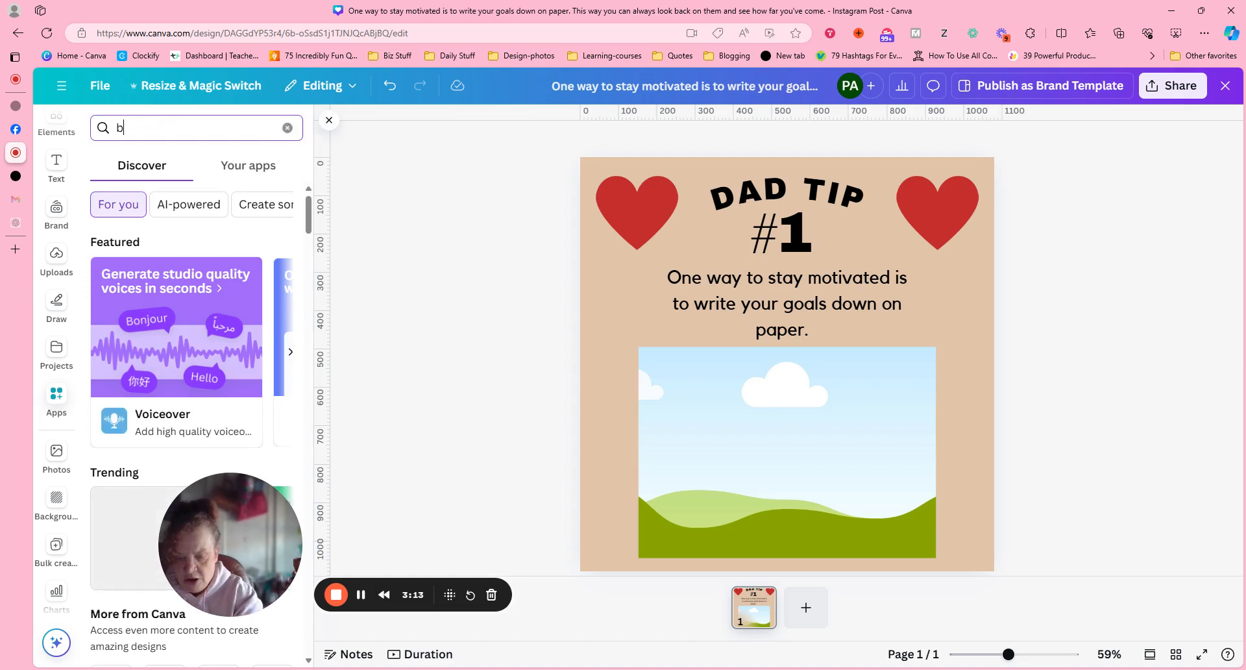
{"action": "type", "text": "ulk"}
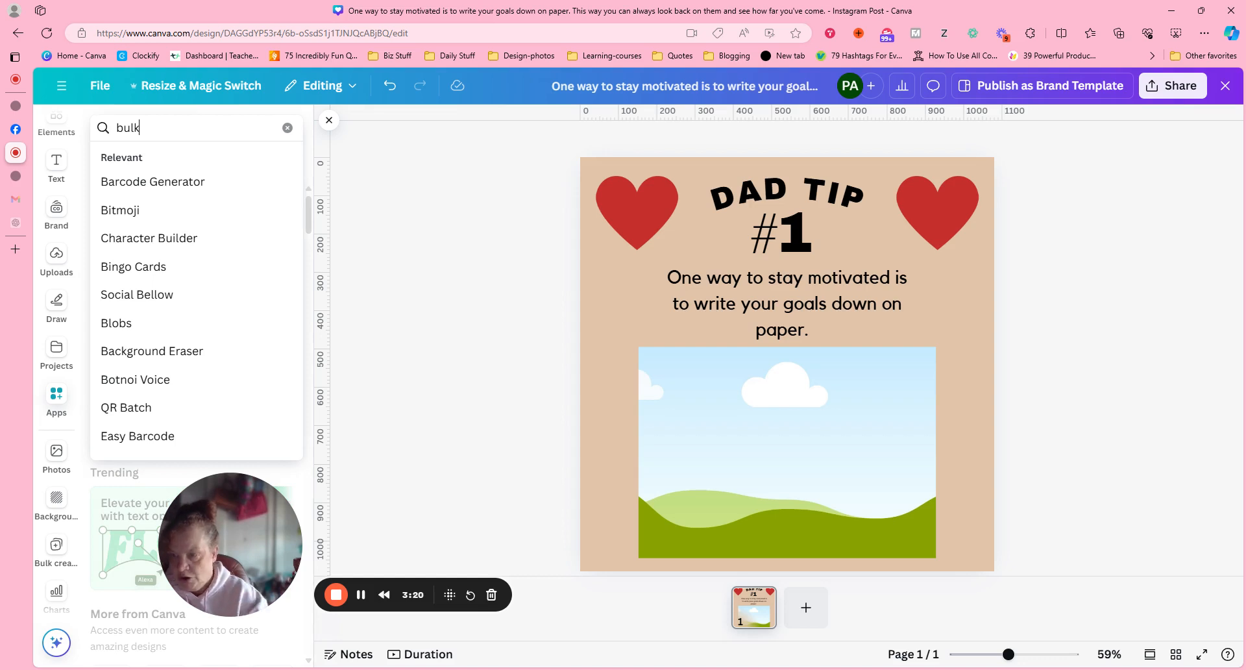
{"action": "type", "text": "cre"}
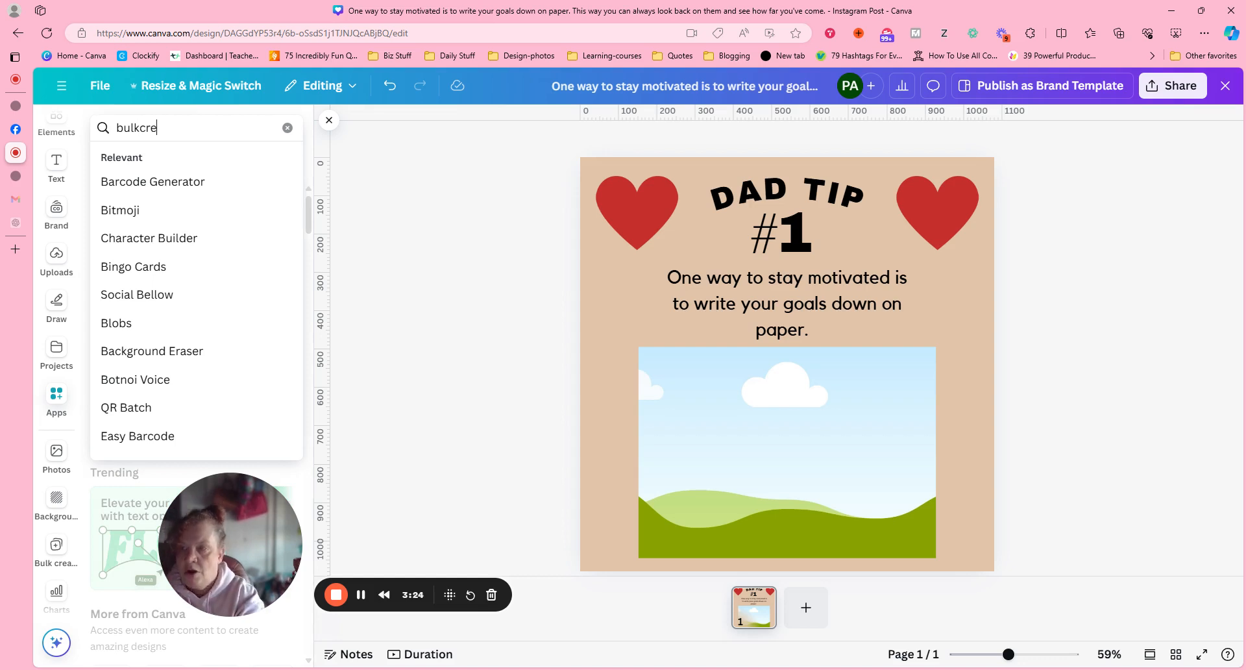
{"action": "type", "text": "at"}
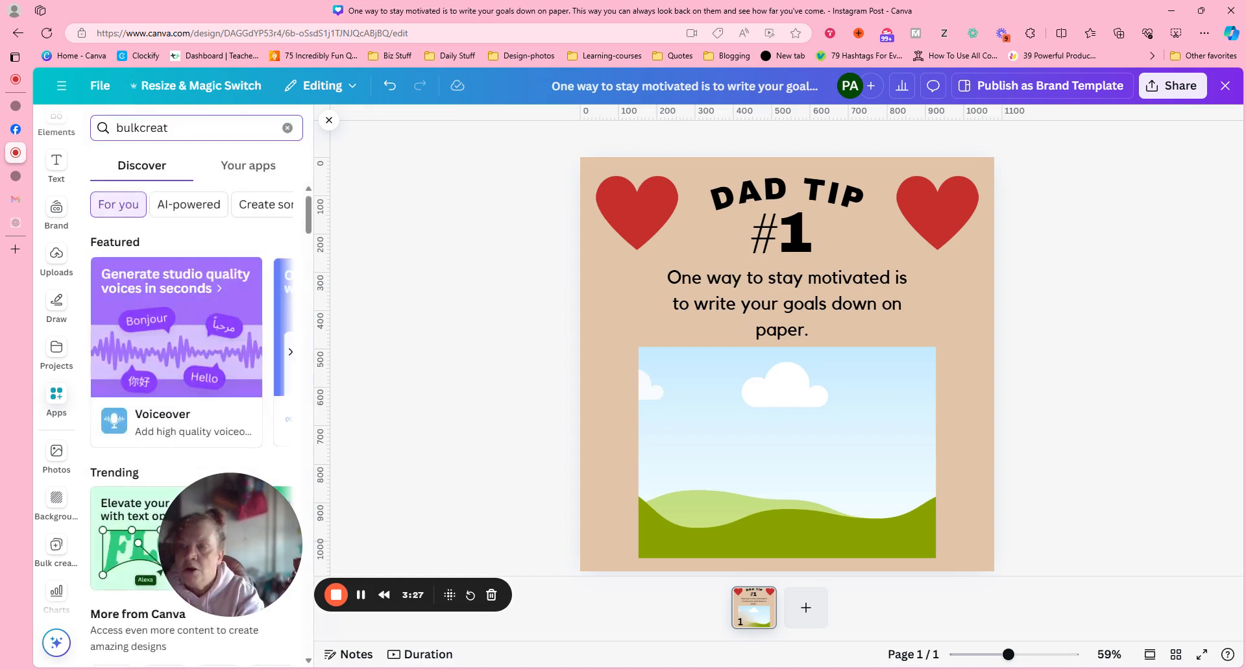
{"action": "type", "text": "e"}
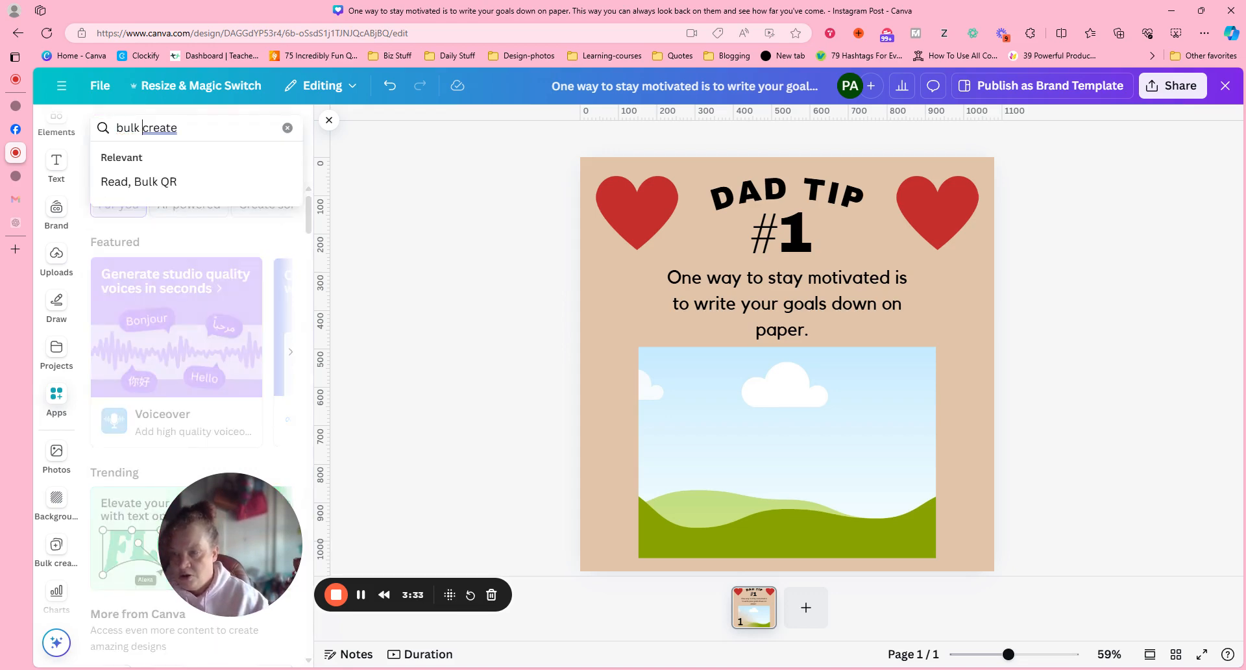
{"action": "key", "text": "Escape"}
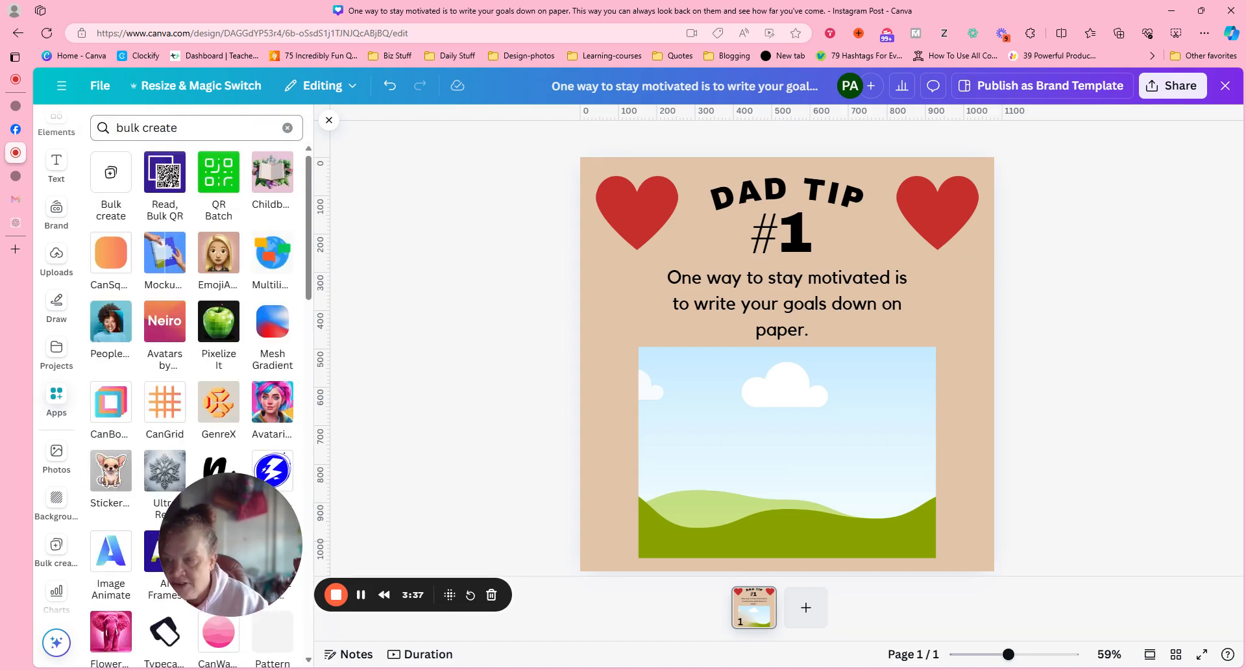
{"action": "left_click", "coordinate": [108, 188]}
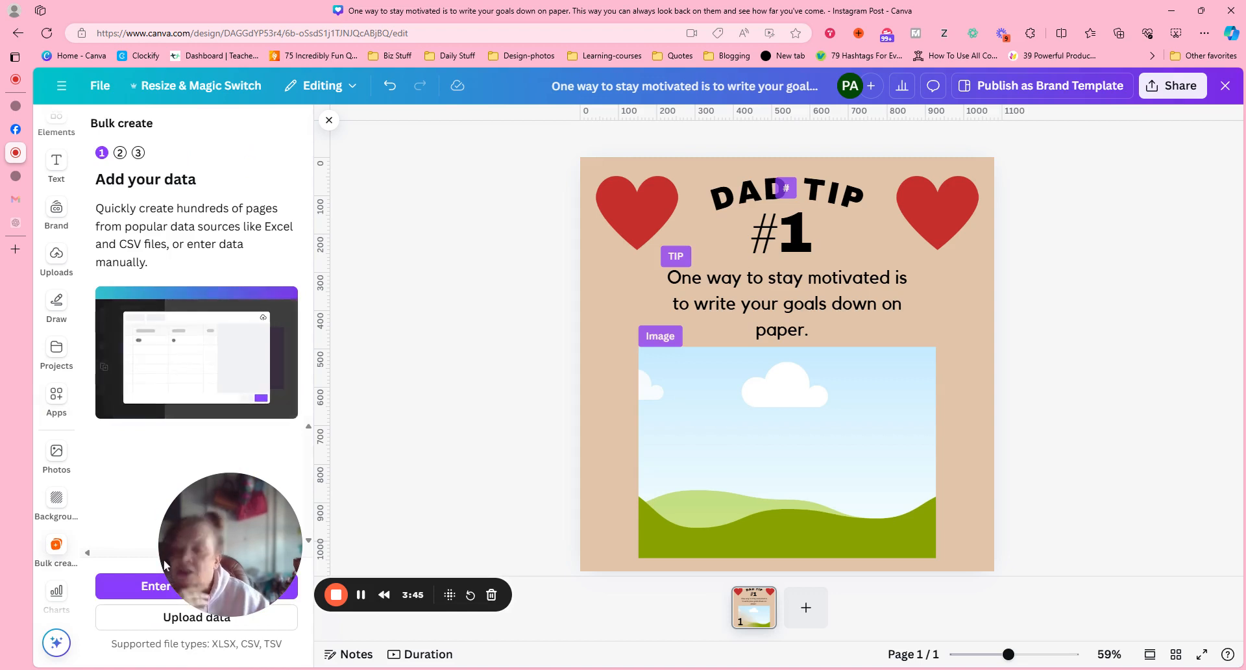
- Choose to enter the bulk data manually and clear the sample names and emails from the table
{"action": "left_click_drag", "start_coordinate": [213, 511], "coordinate": [213, 408]}
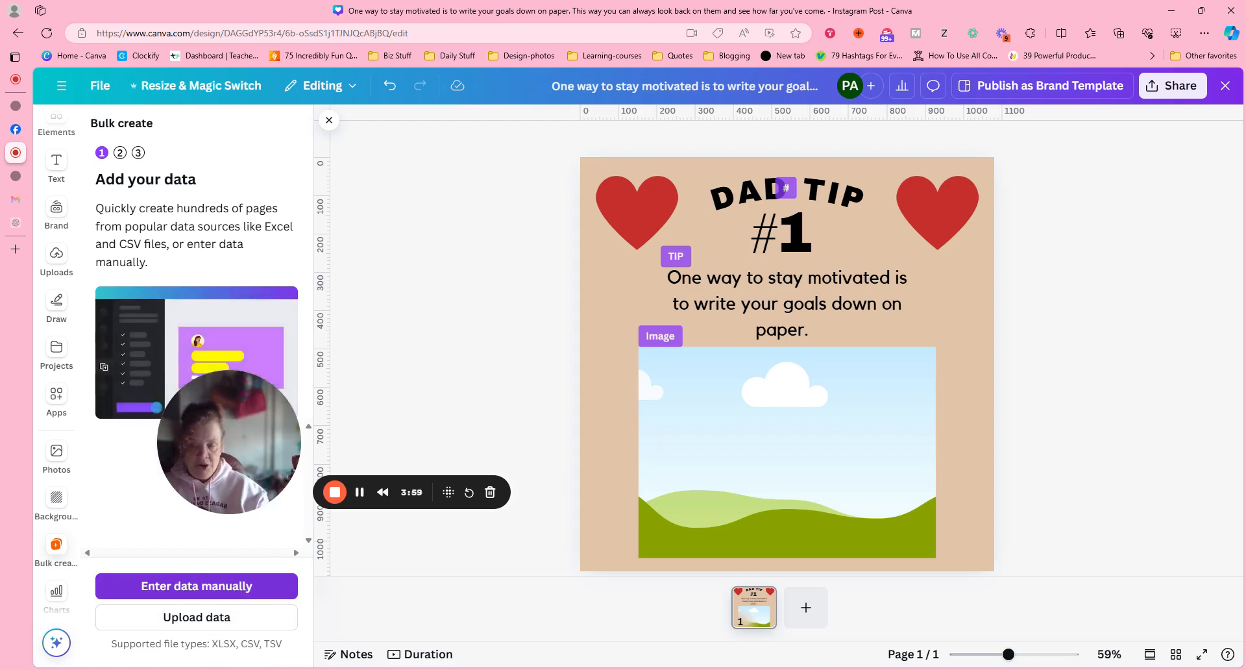
{"action": "left_click", "coordinate": [248, 587]}
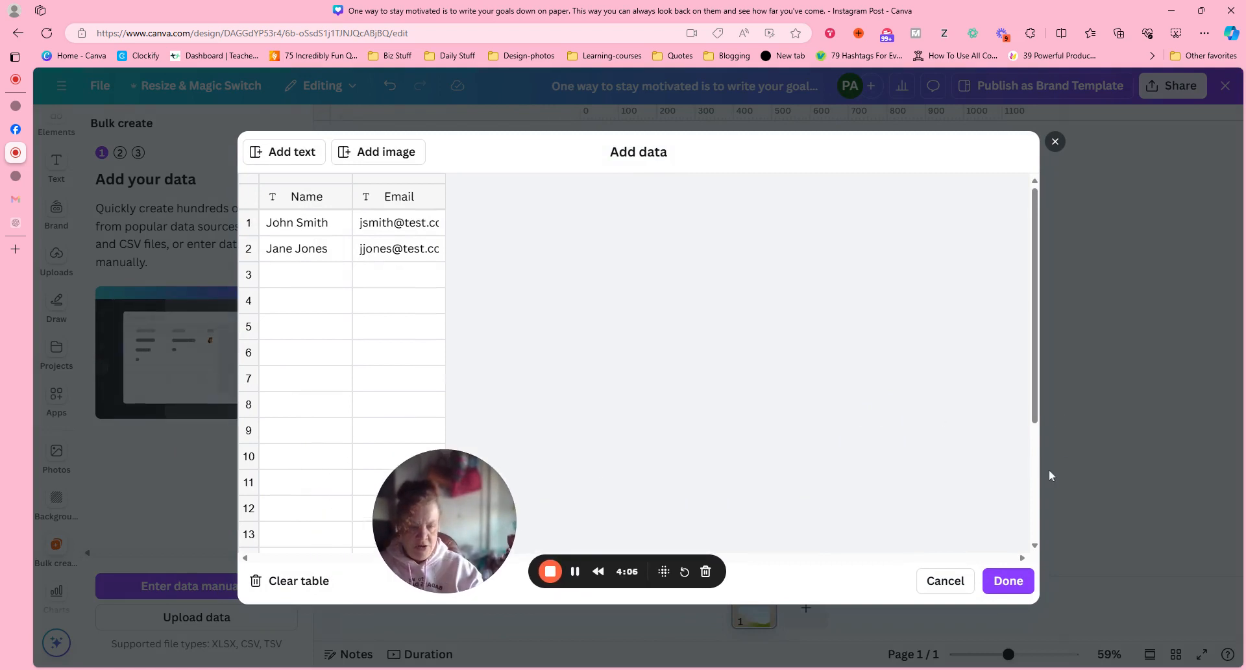
{"action": "left_click_drag", "start_coordinate": [488, 513], "coordinate": [1020, 459]}
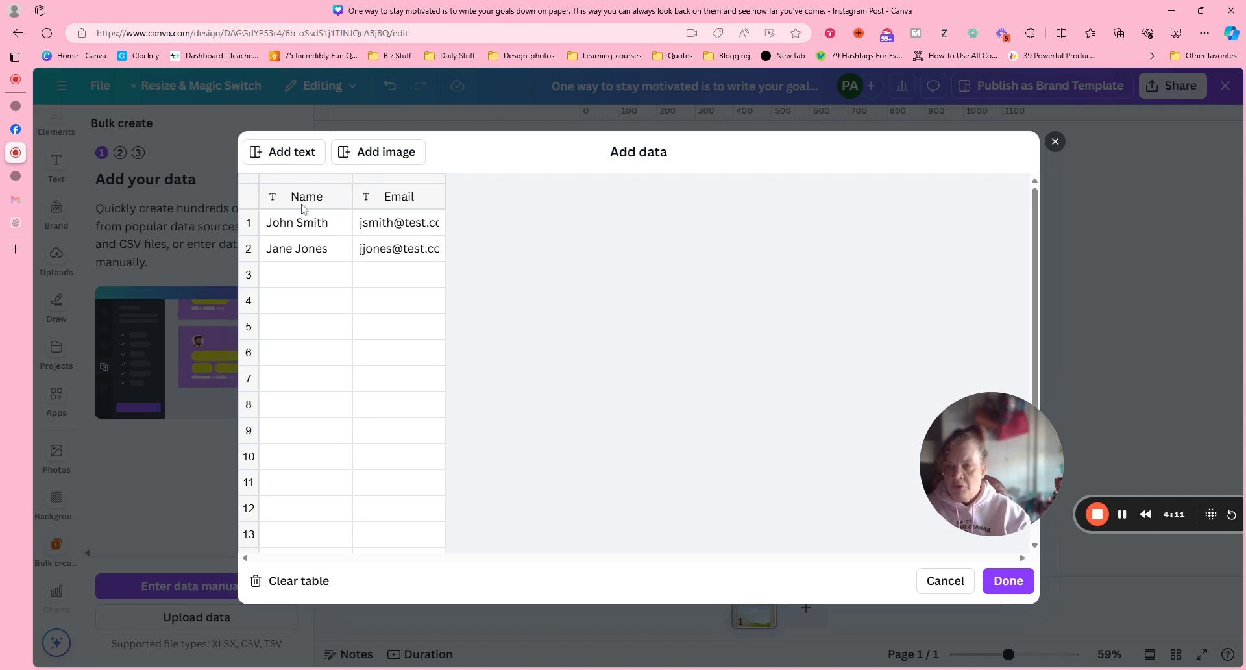
{"action": "left_click", "coordinate": [285, 582]}
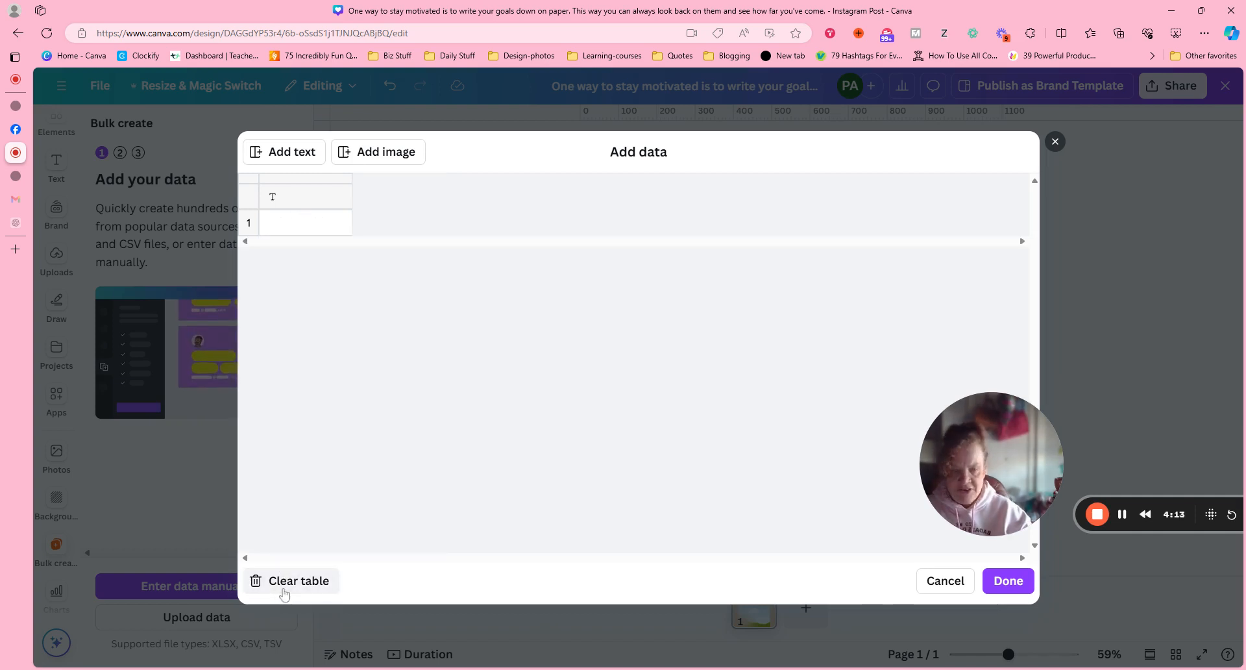
- Set up the data table with text columns named Tip and Number and an image column named Image
{"action": "left_click", "coordinate": [309, 203]}
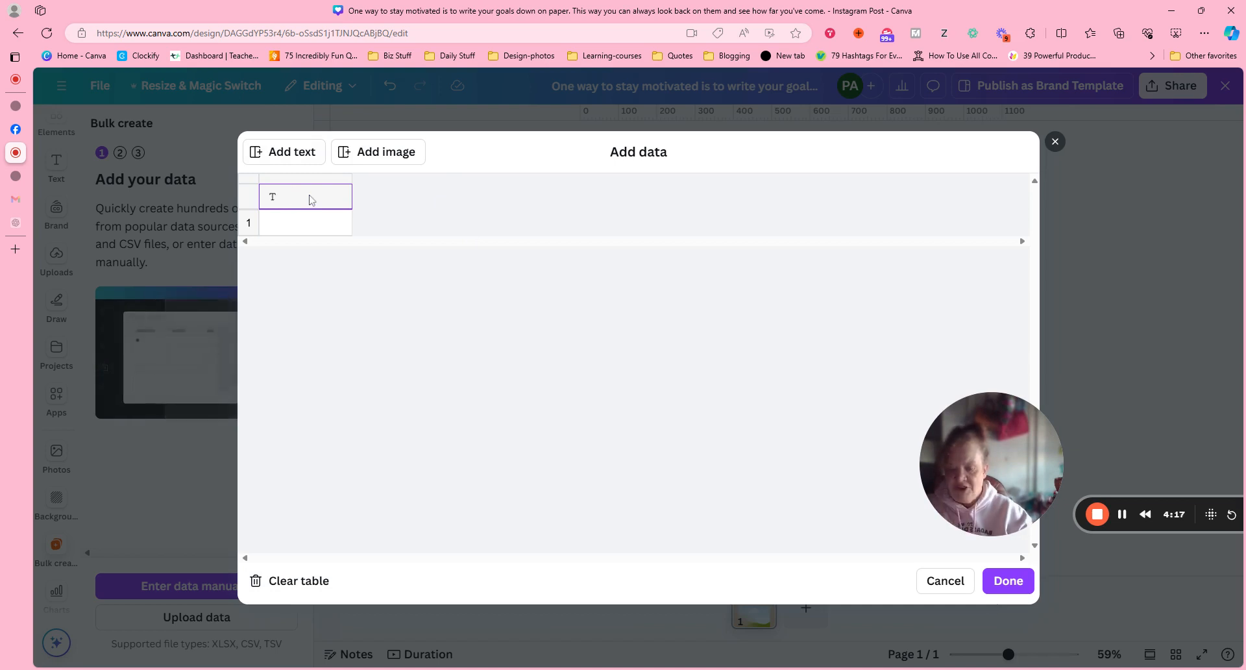
{"action": "type", "text": "Ti"}
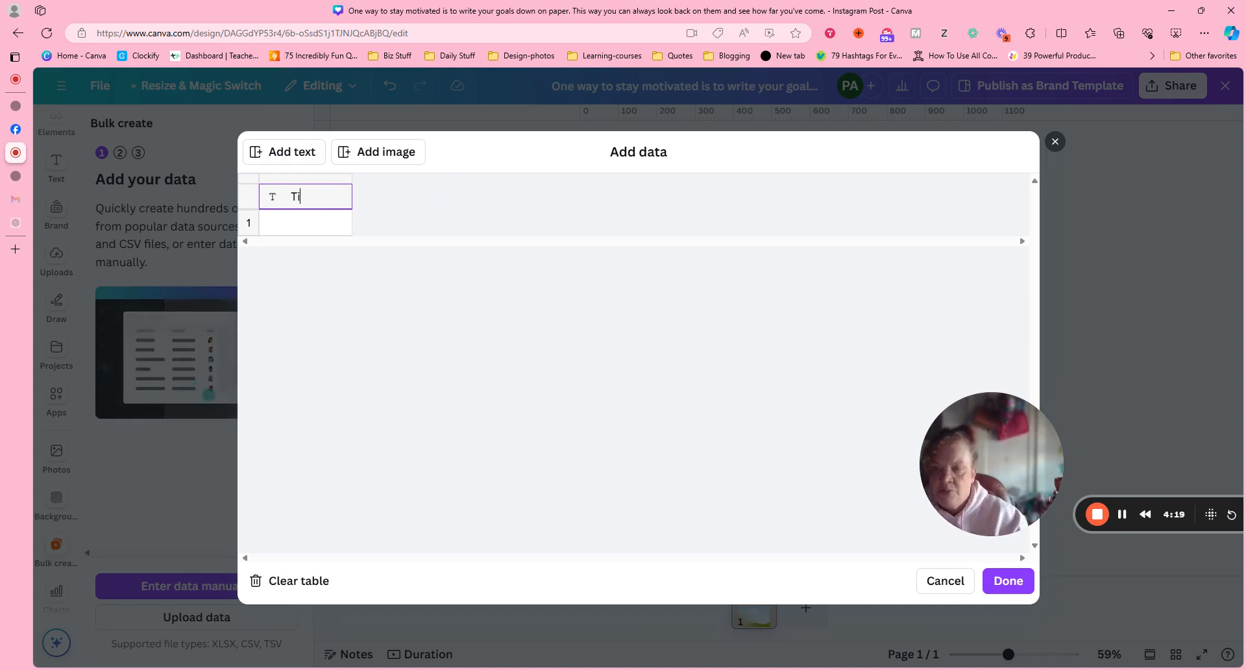
{"action": "type", "text": "p"}
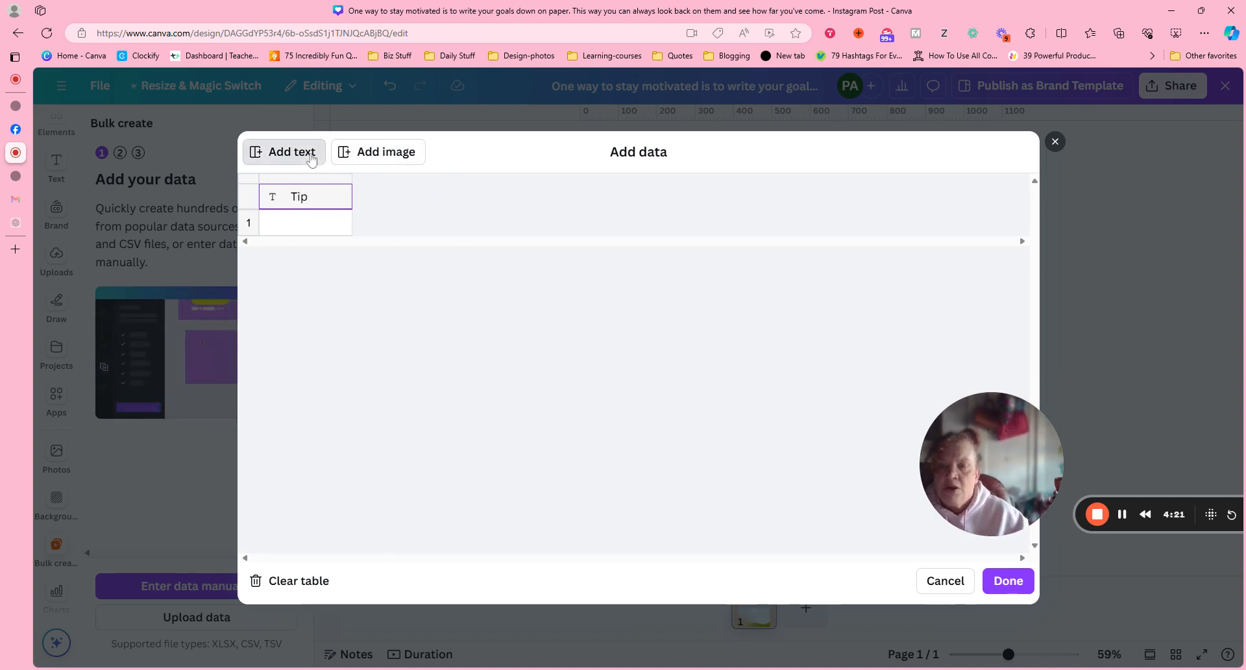
{"action": "left_click", "coordinate": [285, 152]}
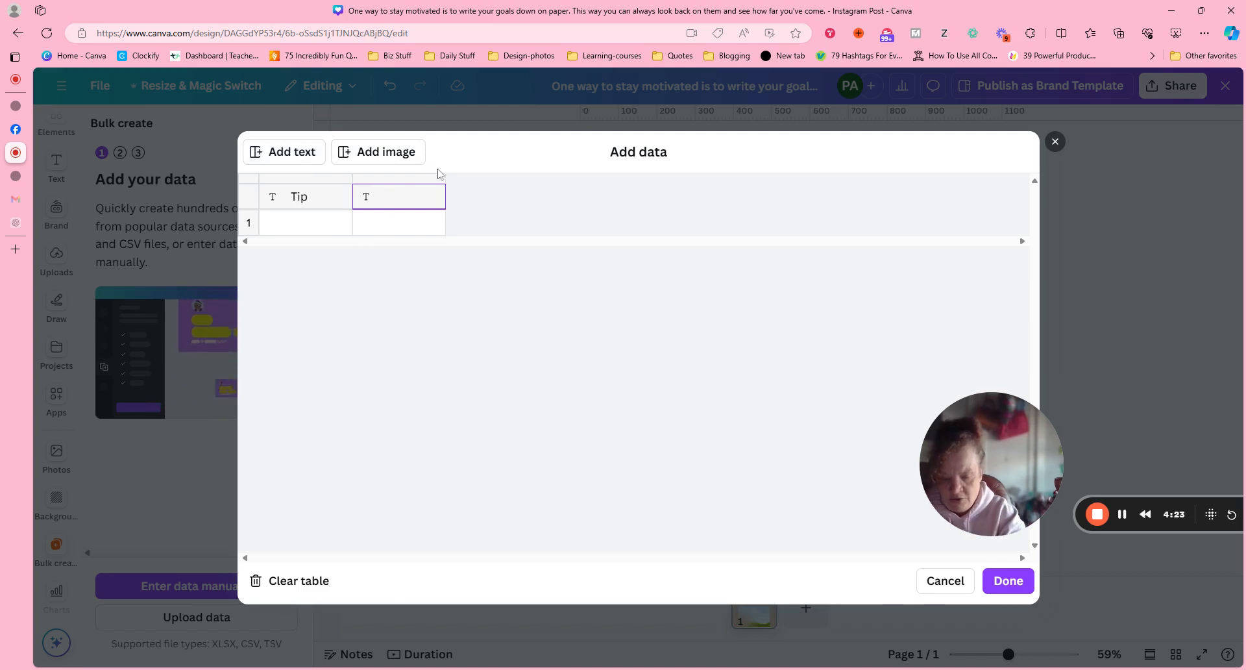
{"action": "type", "text": "N"}
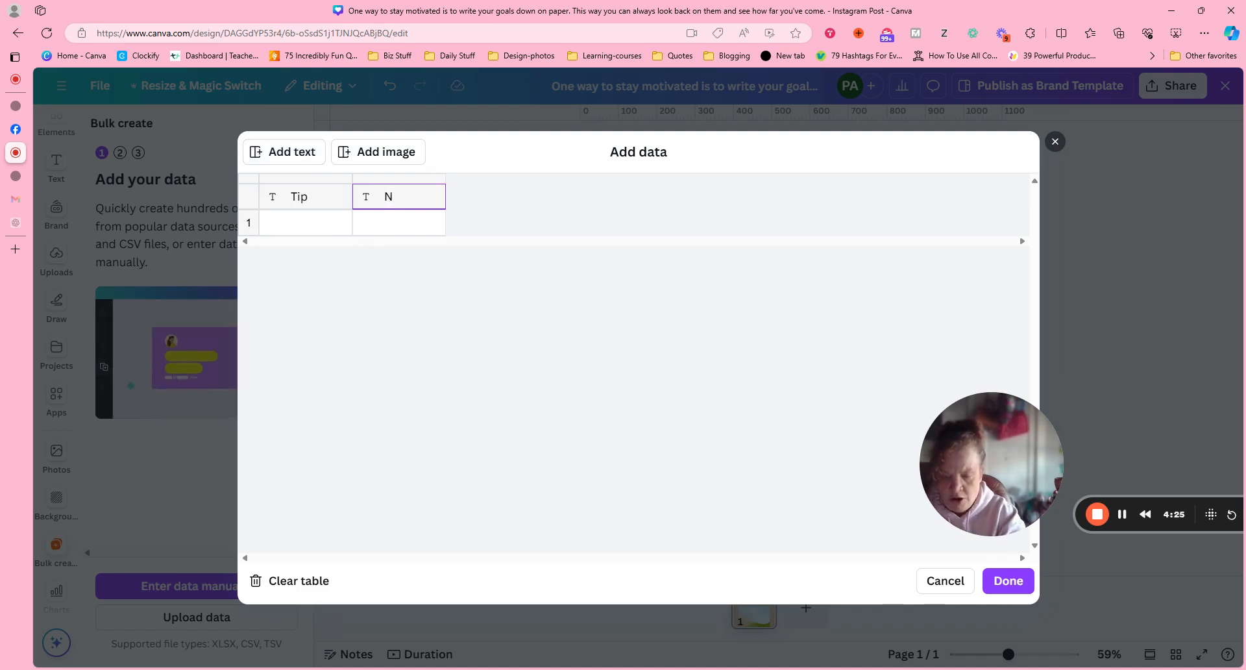
{"action": "type", "text": "umber"}
{"action": "left_click", "coordinate": [383, 153]}
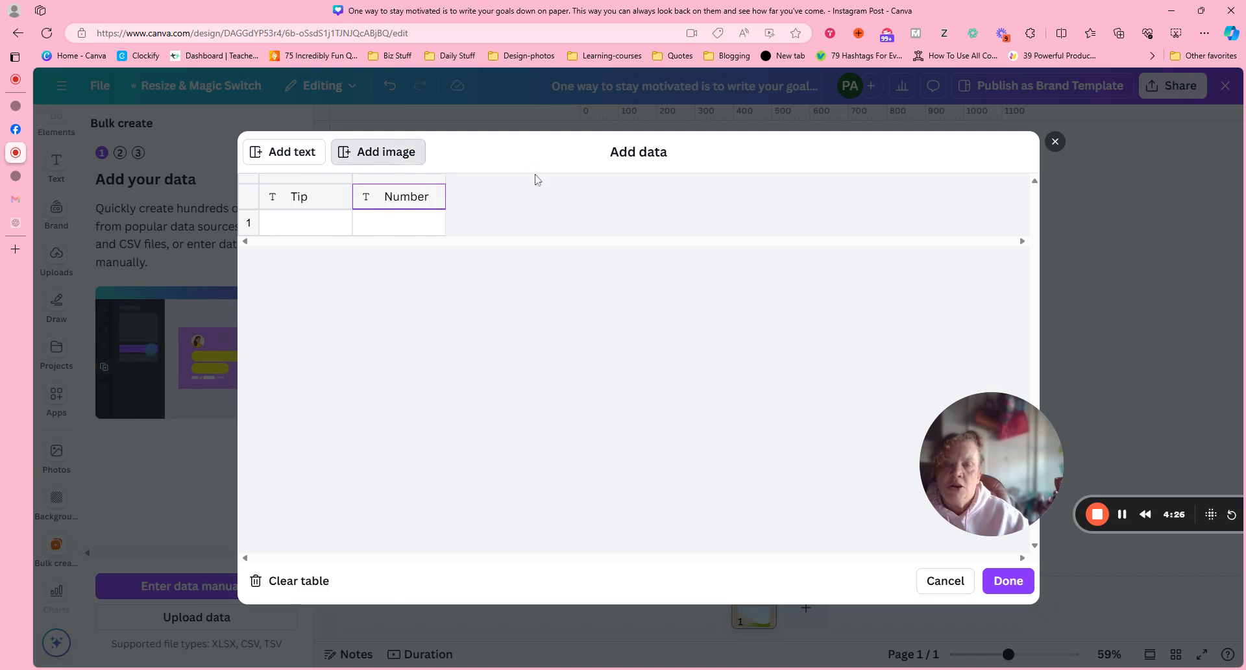
{"action": "type", "text": "Image"}
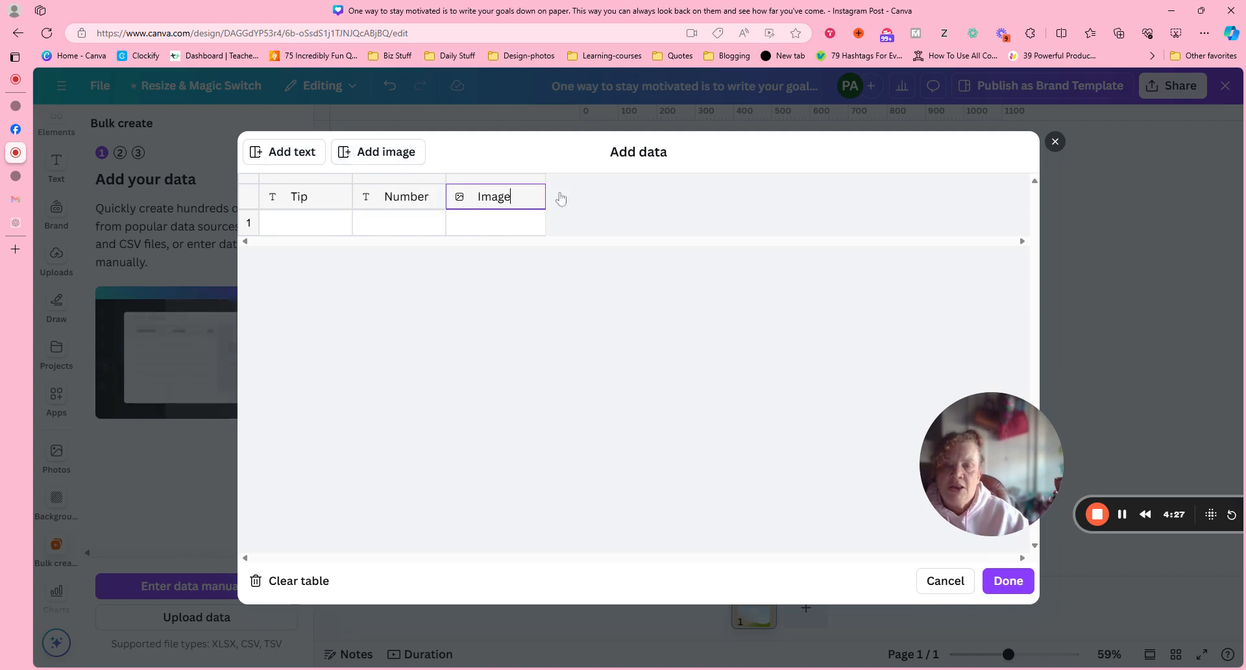
- Try to paste the tips into the first cell of the Tip column
{"action": "left_click", "coordinate": [302, 229]}
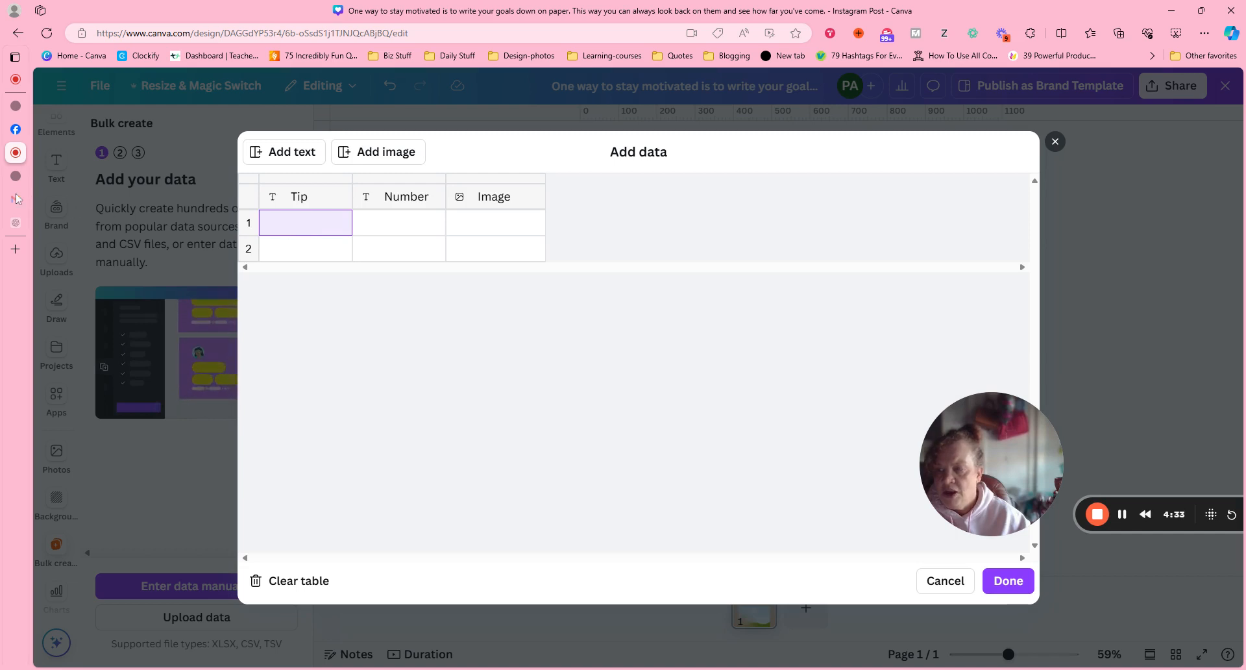
{"action": "mouse_move", "coordinate": [16, 224]}
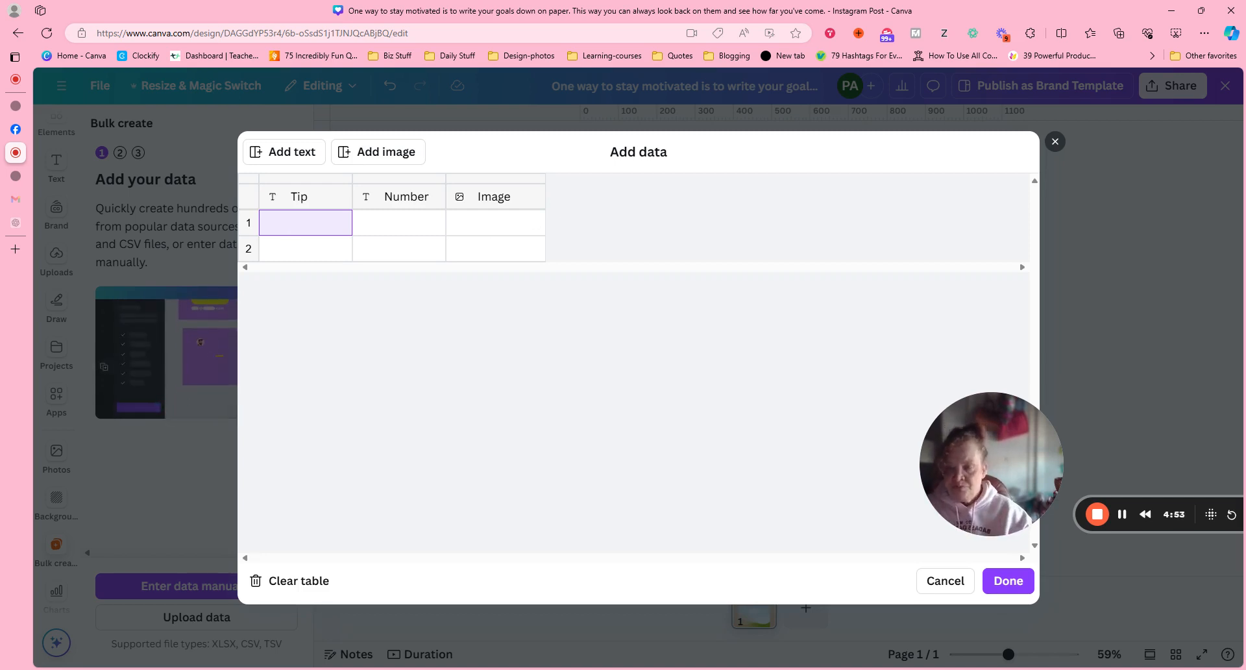
{"action": "right_click", "coordinate": [290, 219]}
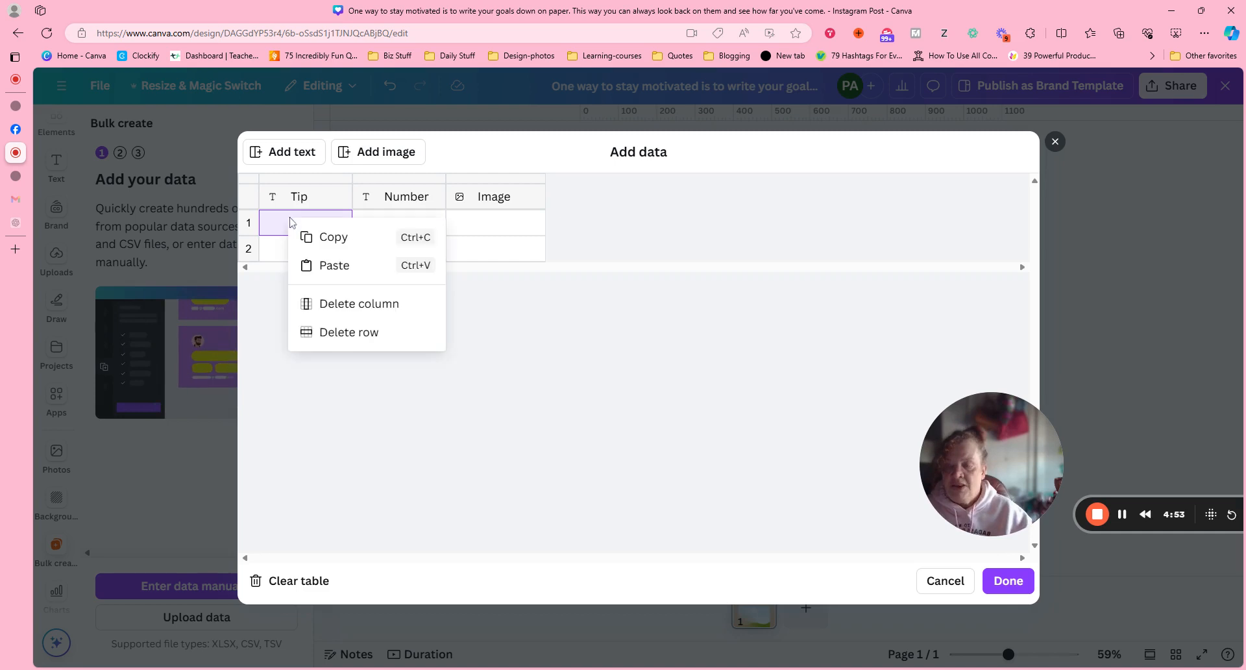
{"action": "left_click", "coordinate": [345, 277]}
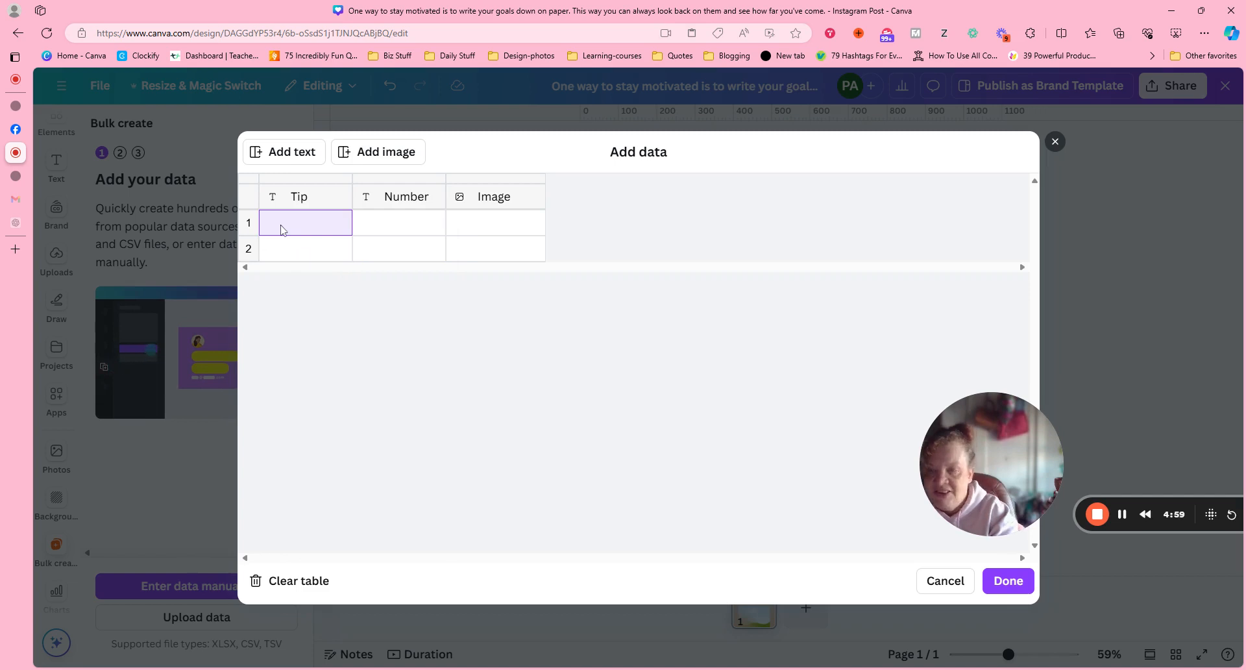
- Switch to the ChatGPT conversation and copy all 20 tips from the Dad Tips column of the Extended Dad Tips table
{"action": "left_click", "coordinate": [16, 222]}
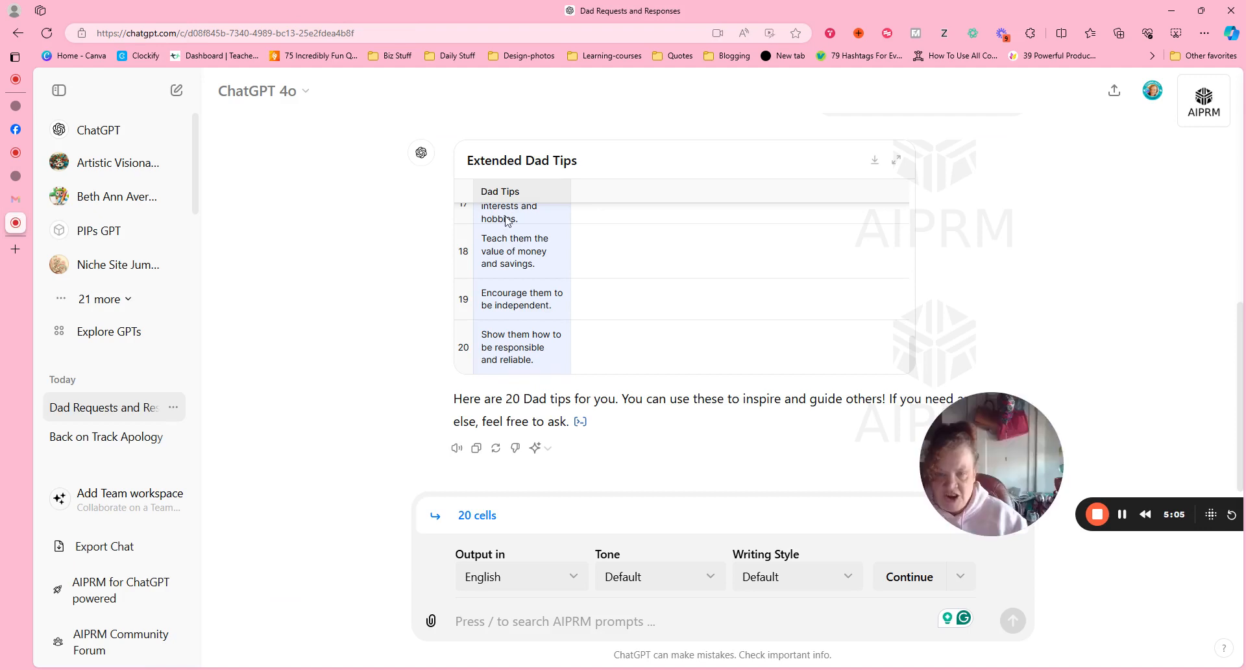
{"action": "left_click", "coordinate": [503, 252]}
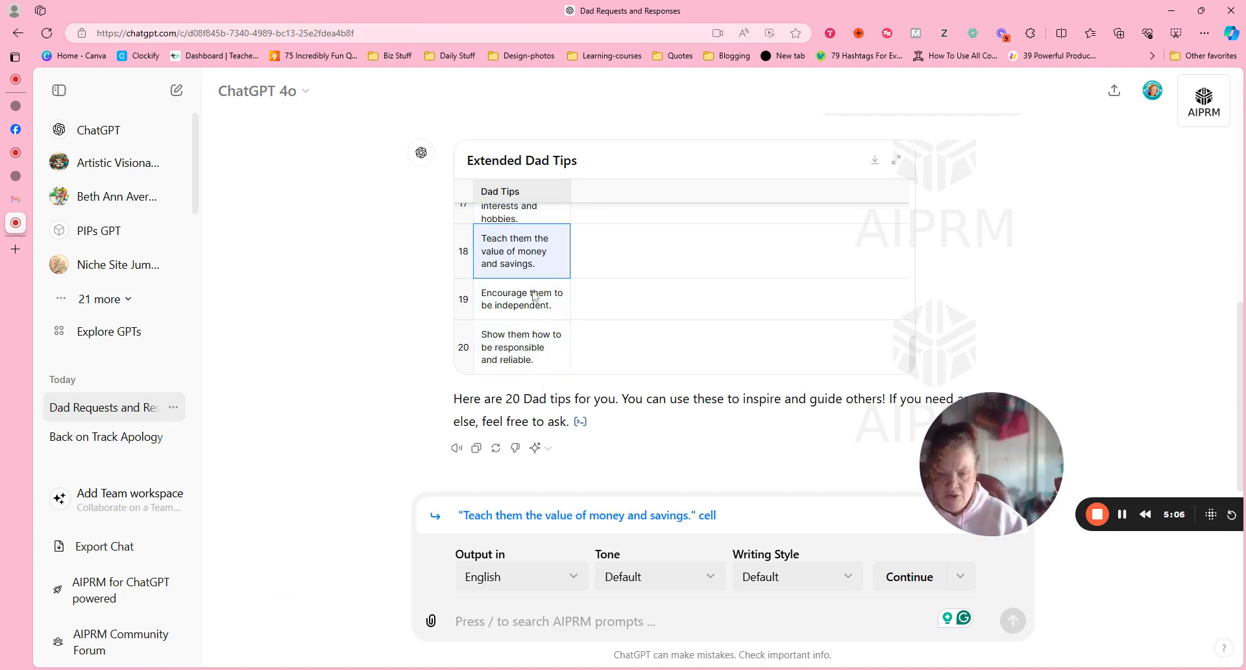
{"action": "left_click", "coordinate": [531, 345], "text": "shift"}
{"action": "double_click", "coordinate": [544, 368]}
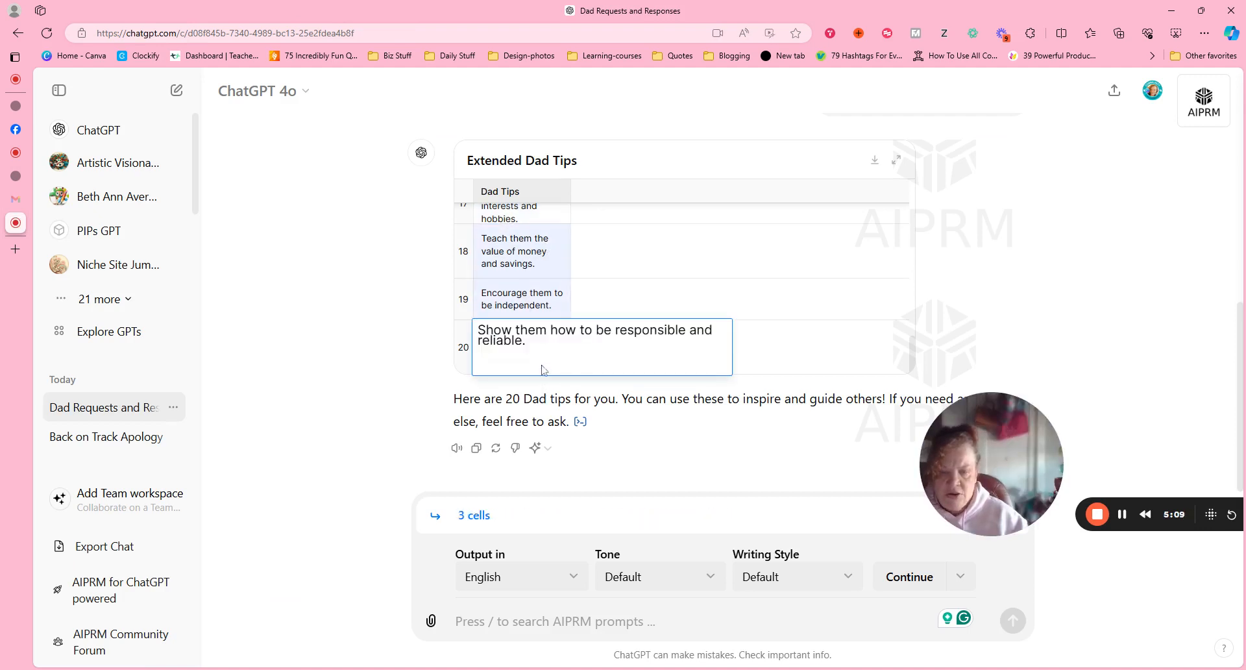
{"action": "left_click", "coordinate": [422, 314]}
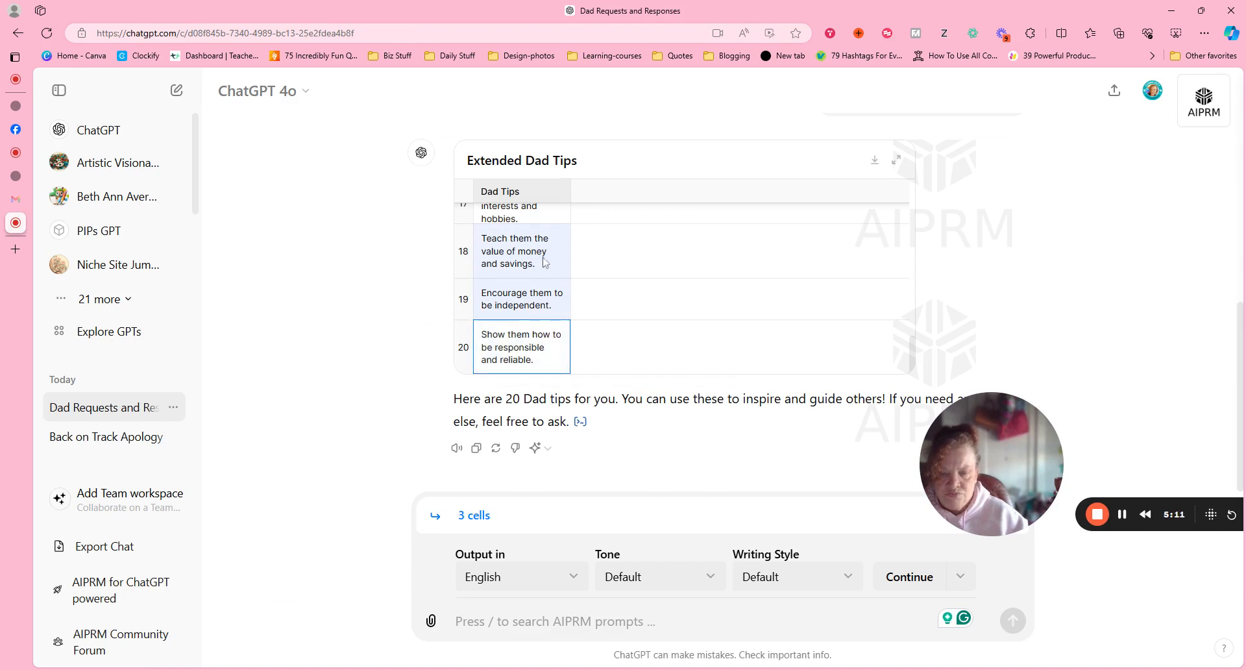
{"action": "left_click", "coordinate": [545, 194]}
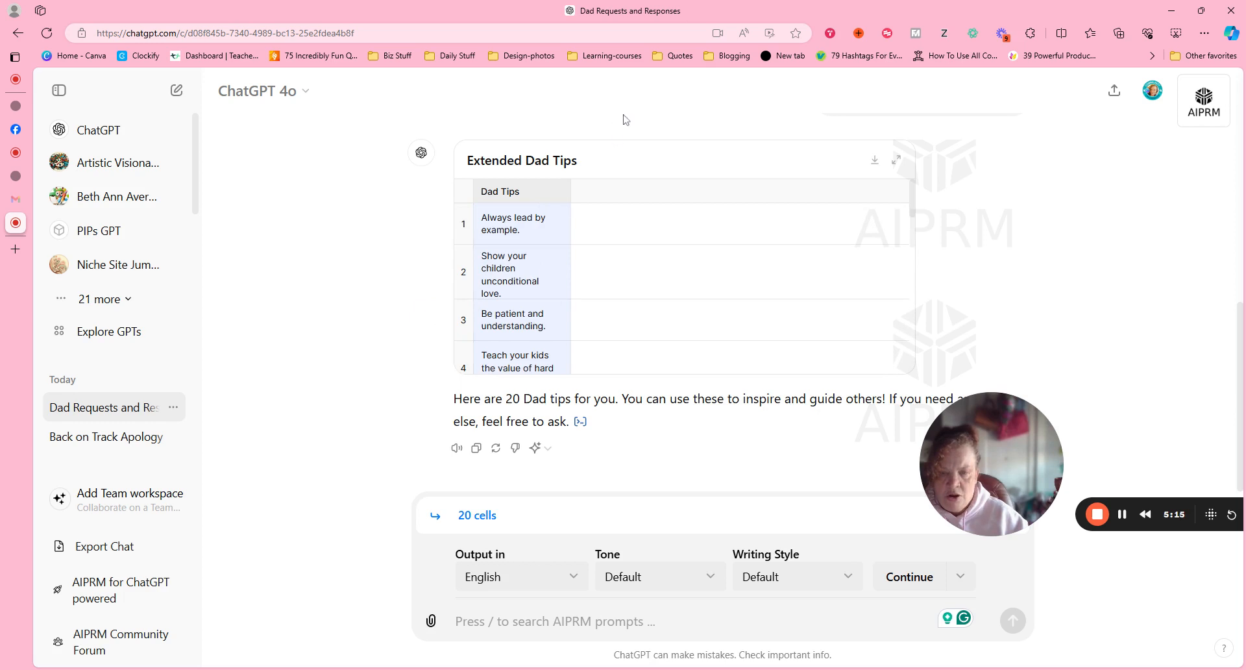
{"action": "left_click", "coordinate": [516, 220]}
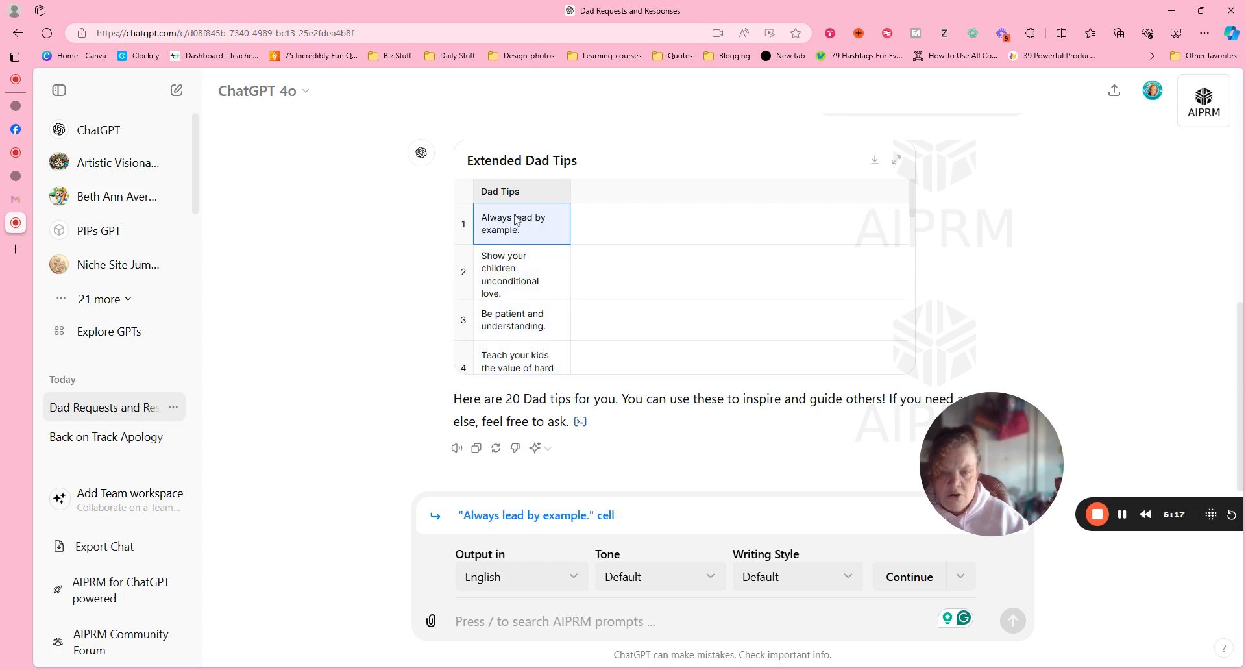
{"action": "left_click_drag", "start_coordinate": [512, 238], "coordinate": [517, 606]}
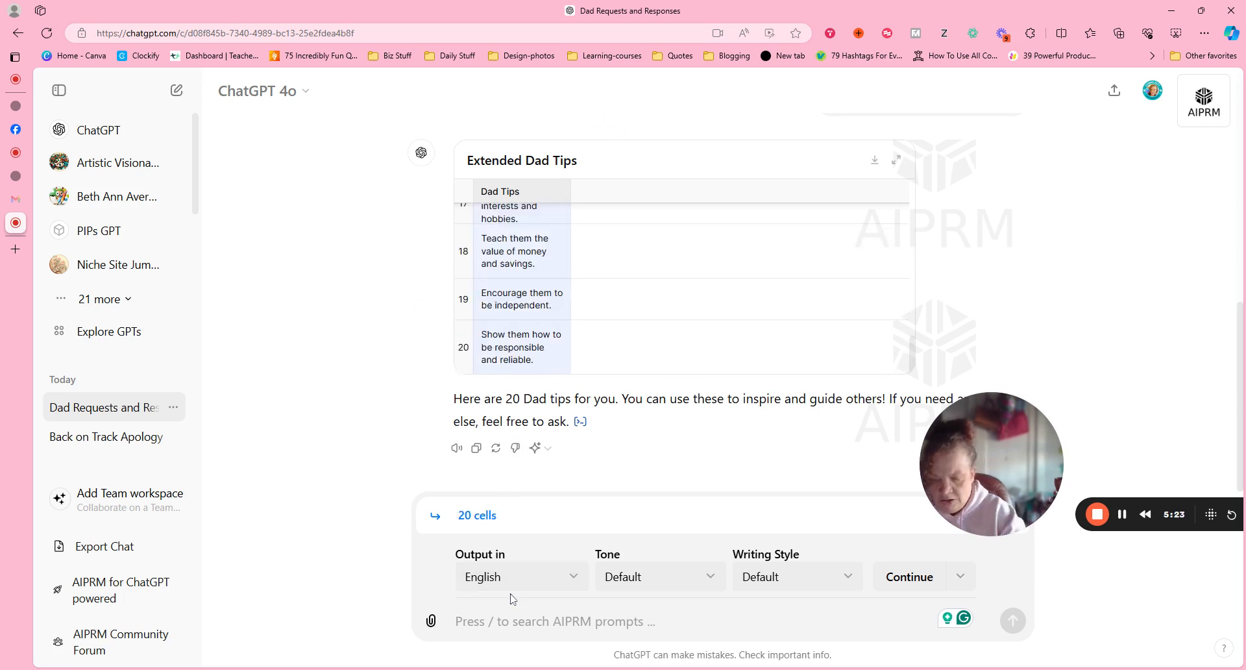
- Return to the Canva design and paste the copied tips into the Tip column starting at row 1
{"action": "mouse_move", "coordinate": [16, 152]}
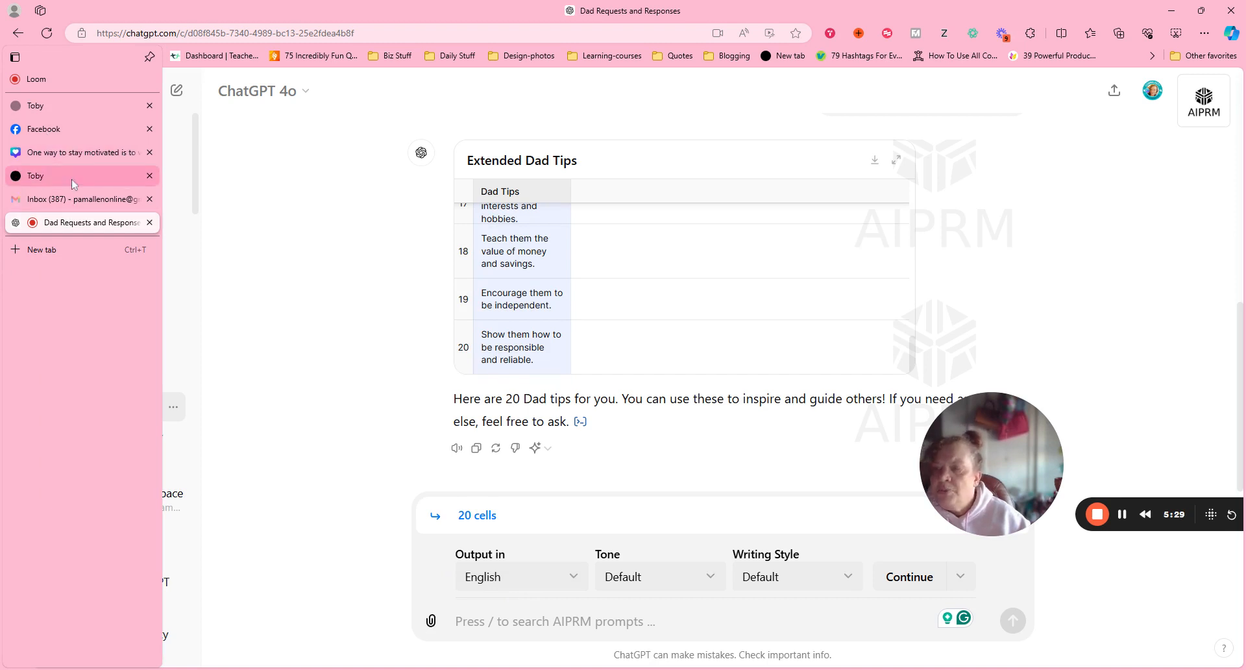
{"action": "left_click", "coordinate": [64, 156]}
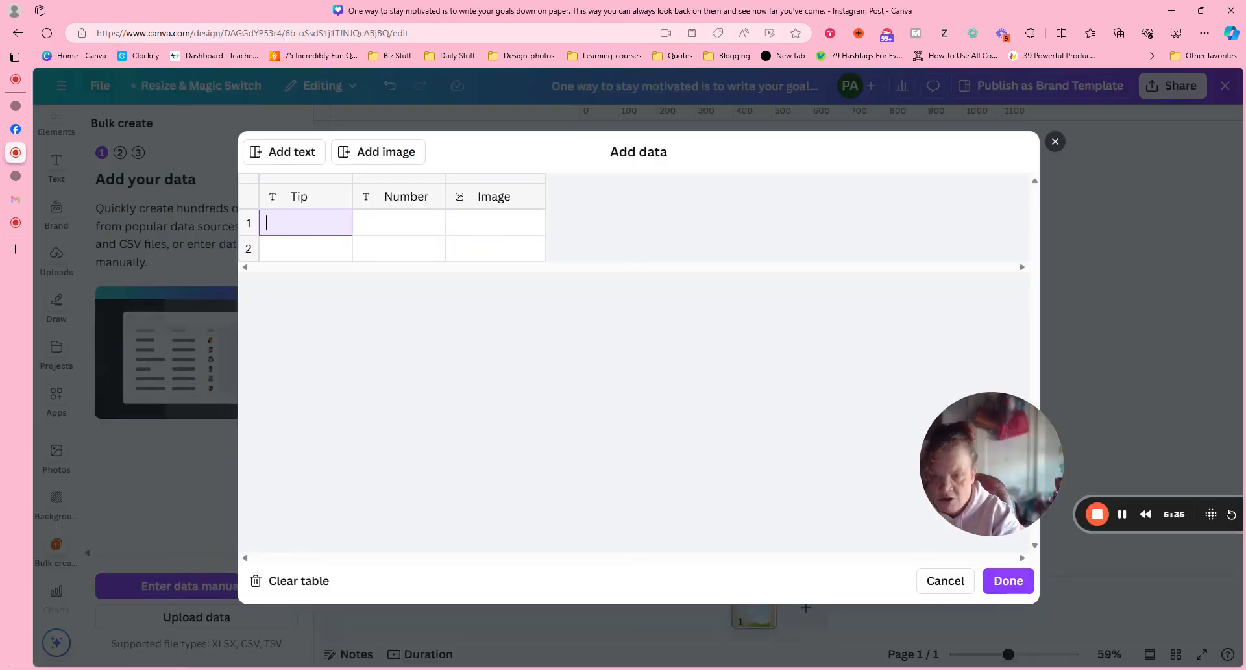
{"action": "type", "text": "#"}
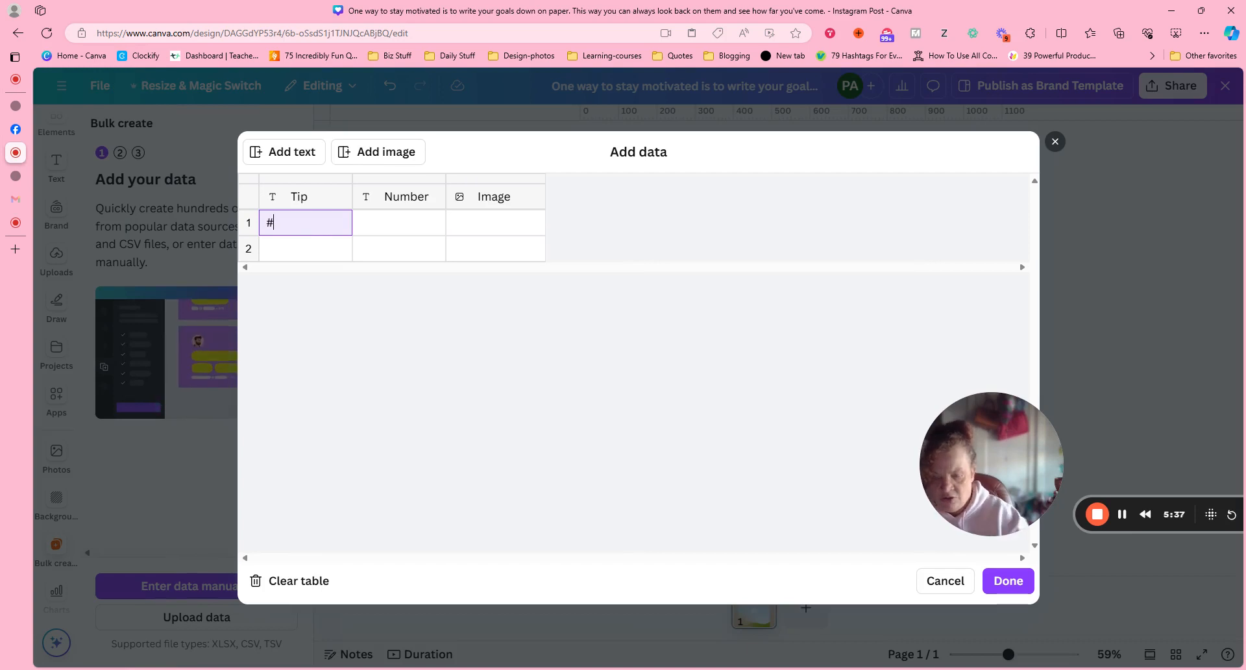
{"action": "key", "text": "BackSpace"}
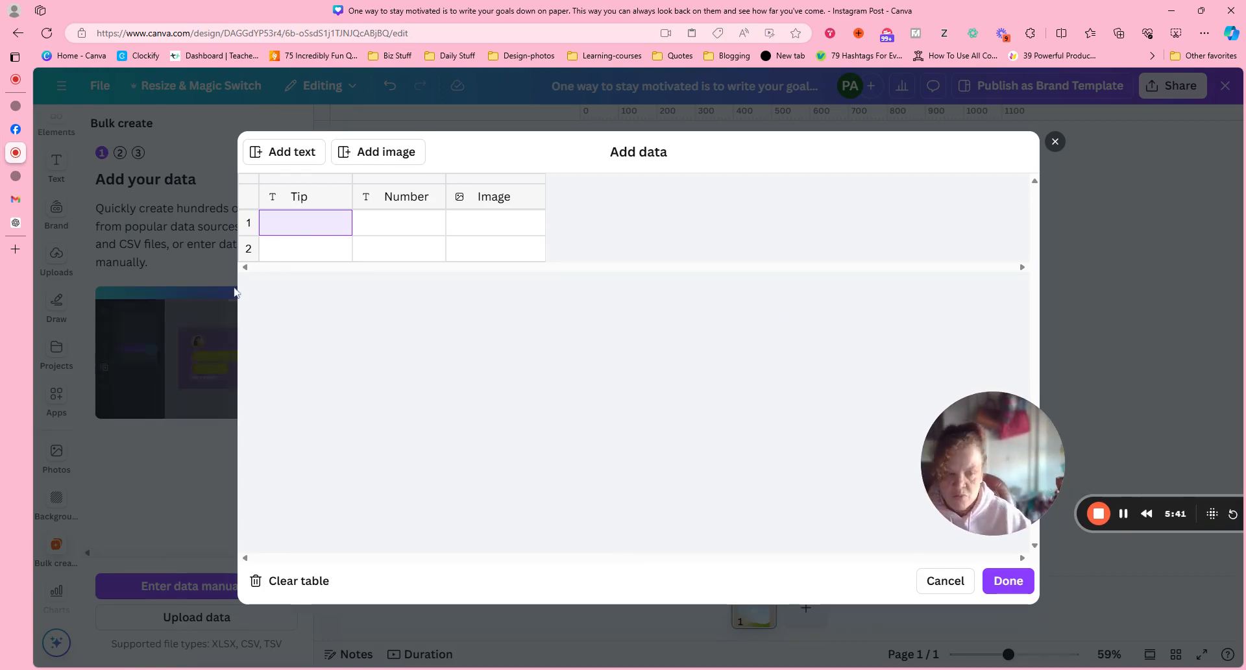
{"action": "right_click", "coordinate": [289, 224]}
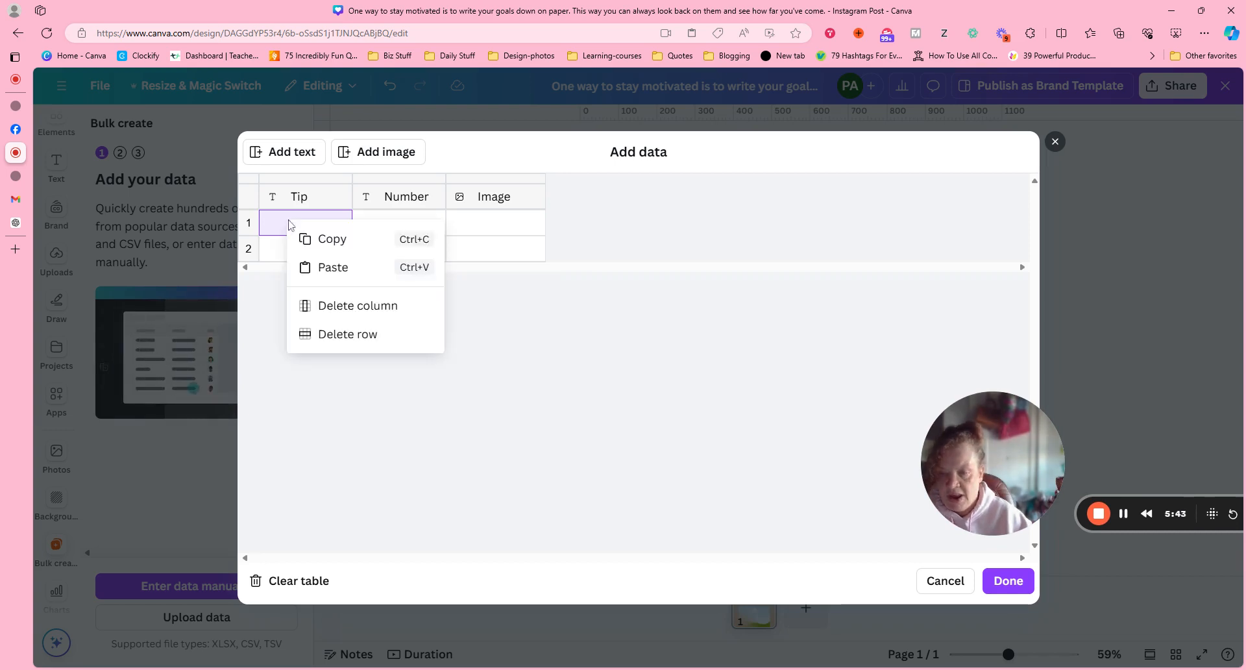
{"action": "left_click", "coordinate": [329, 271]}
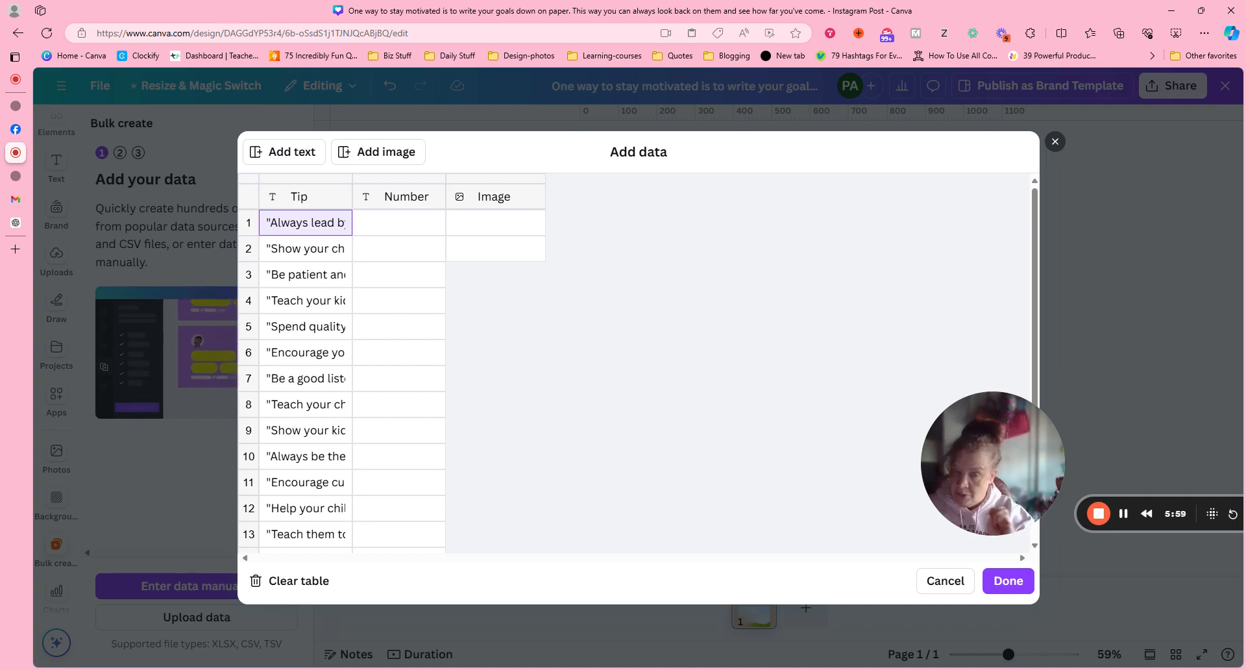
- Fill the Number column with 1 to 20, one number for each tip row
{"action": "left_click", "coordinate": [403, 226]}
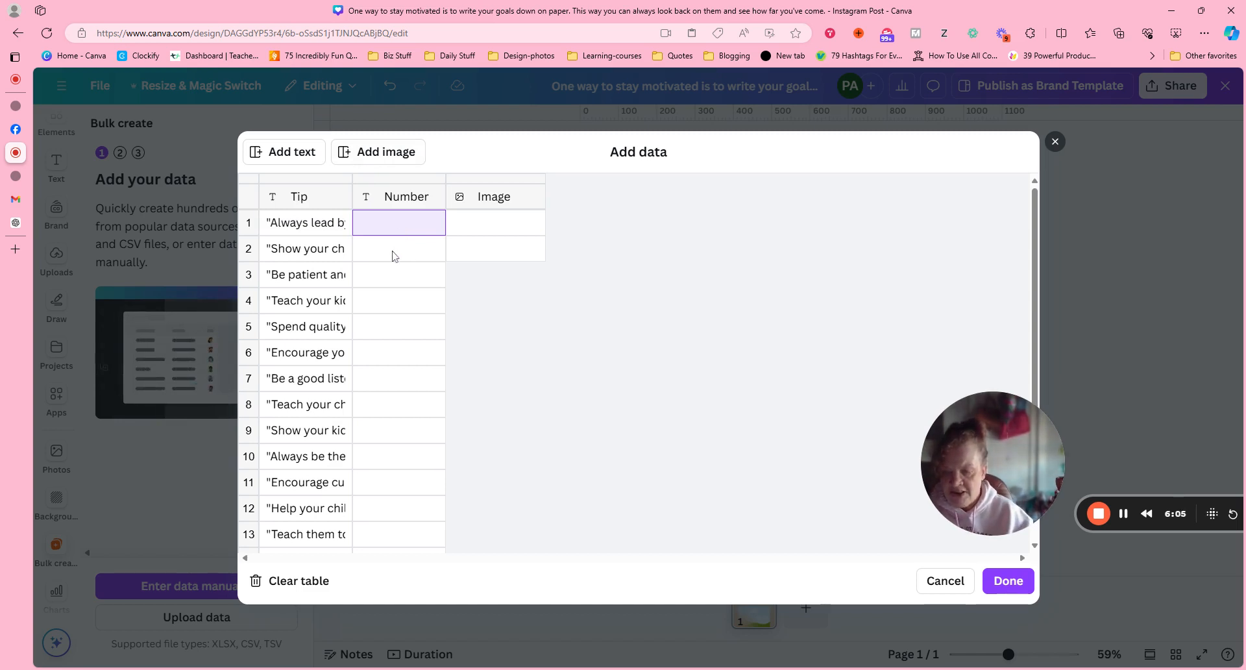
{"action": "left_click", "coordinate": [393, 225]}
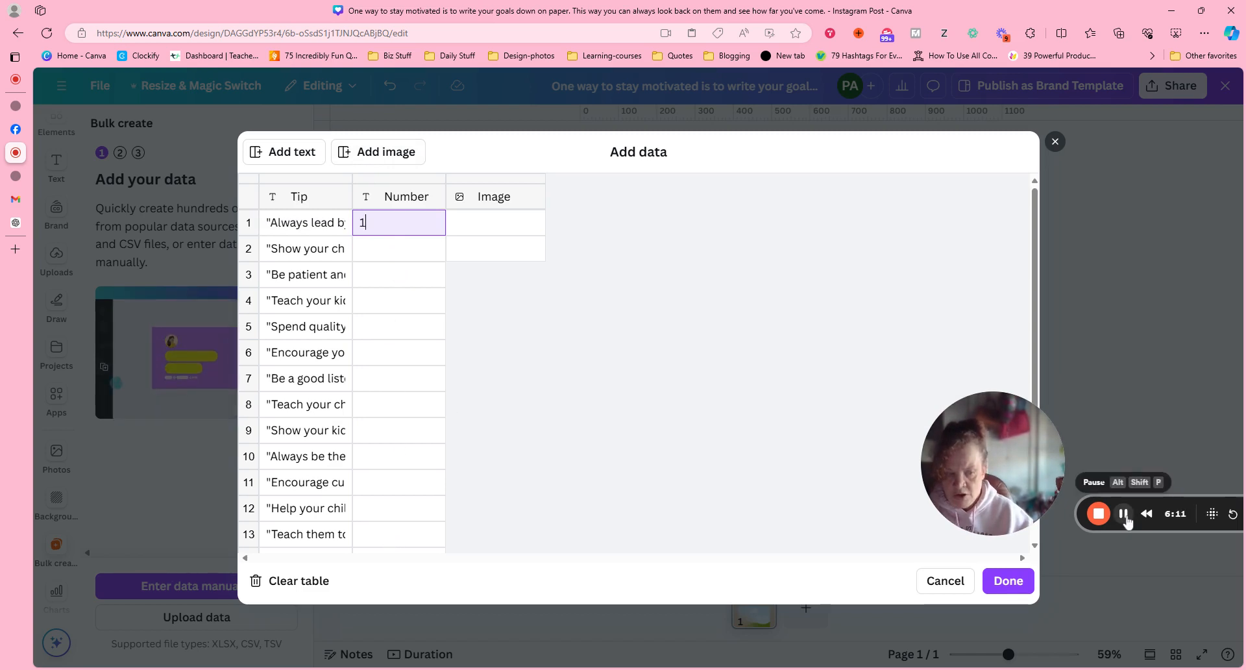
{"action": "key", "text": "ctrl+v"}
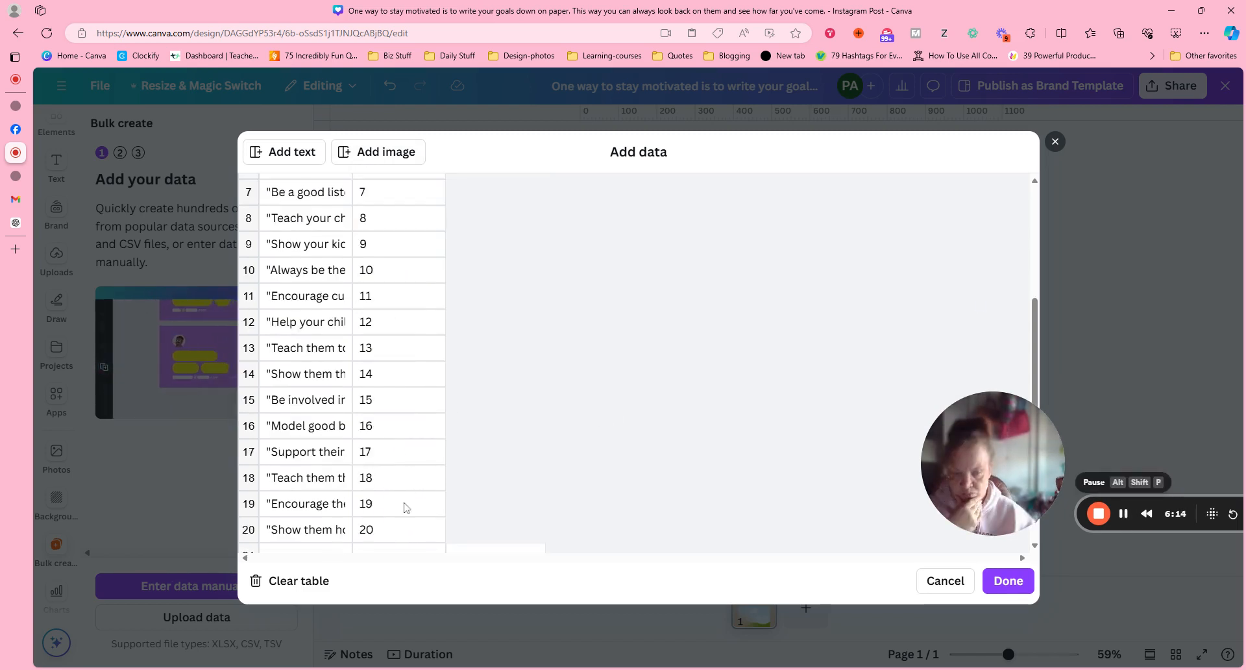
- Set the Image cell of row 1 to the uploaded picture screen (10).webp
{"action": "left_click_drag", "start_coordinate": [1033, 356], "coordinate": [1041, 197]}
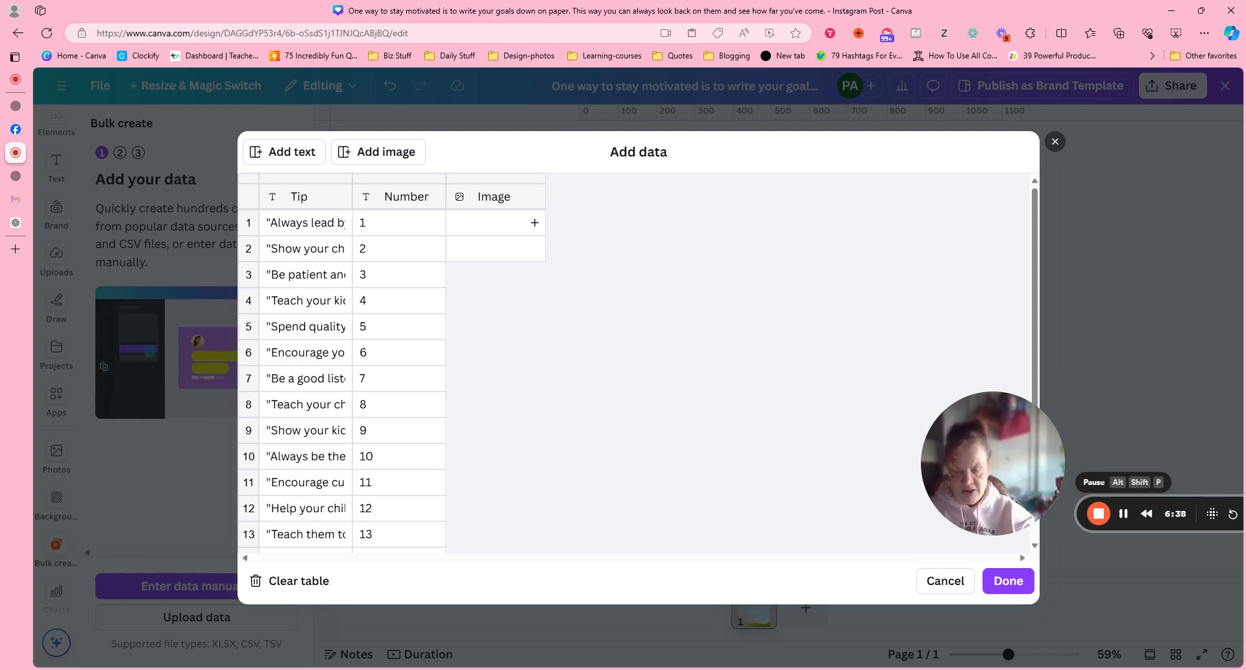
{"action": "left_click", "coordinate": [534, 224]}
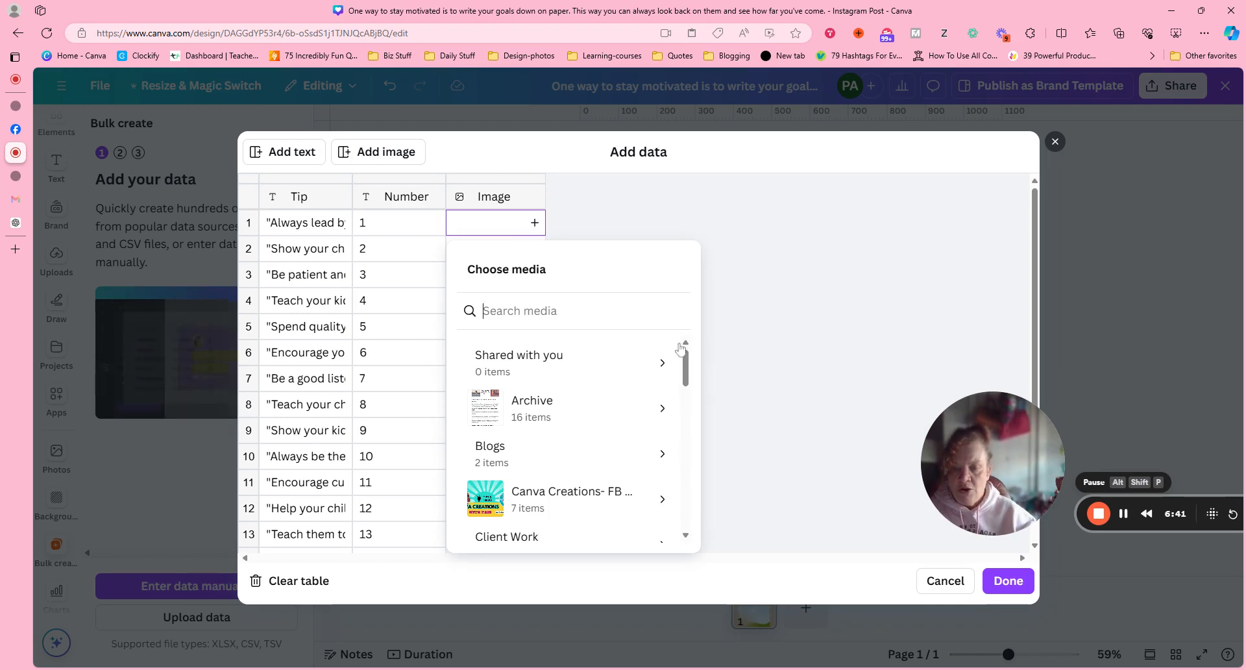
{"action": "left_click_drag", "start_coordinate": [684, 356], "coordinate": [683, 468]}
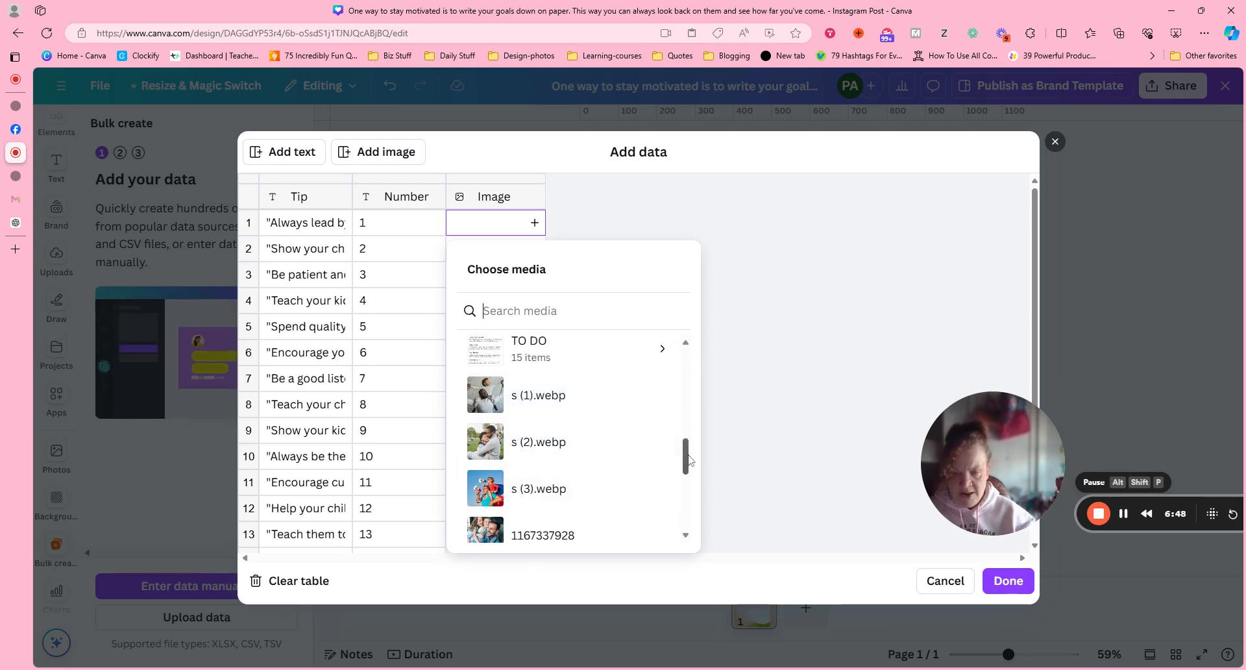
{"action": "scroll", "coordinate": [686, 480], "scroll_direction": "down", "scroll_amount": 4}
{"action": "scroll", "coordinate": [685, 506], "scroll_direction": "down", "scroll_amount": 4}
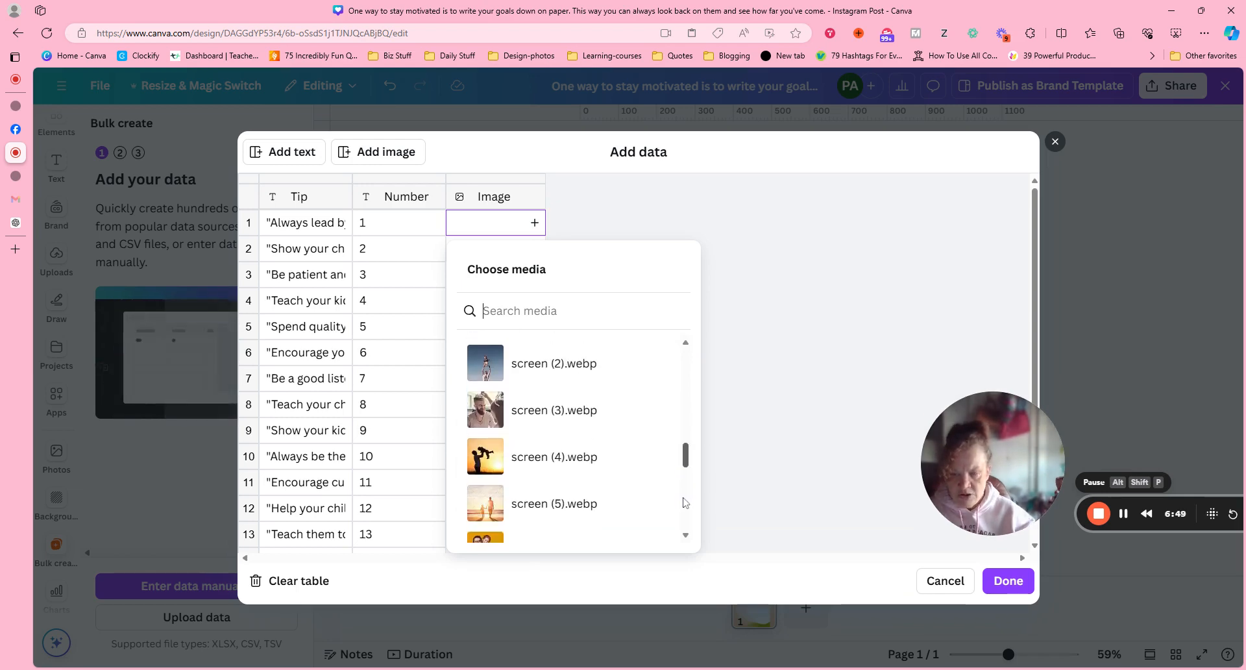
{"action": "scroll", "coordinate": [679, 532], "scroll_direction": "down", "scroll_amount": 5}
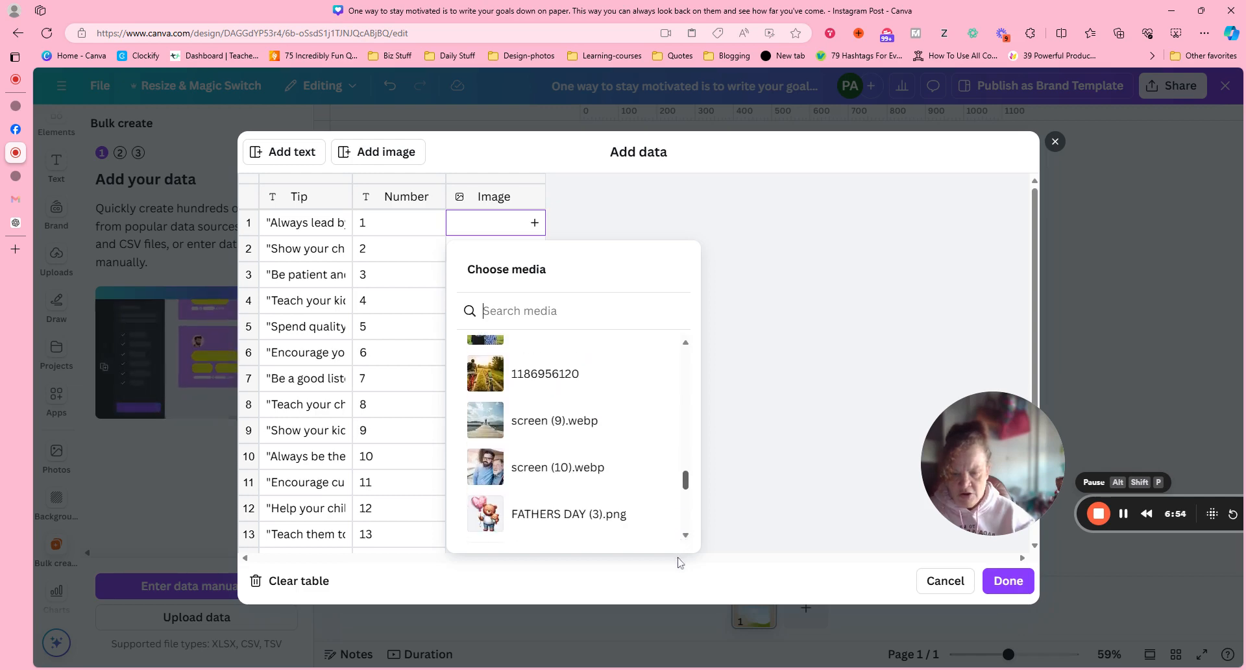
{"action": "left_click", "coordinate": [547, 476]}
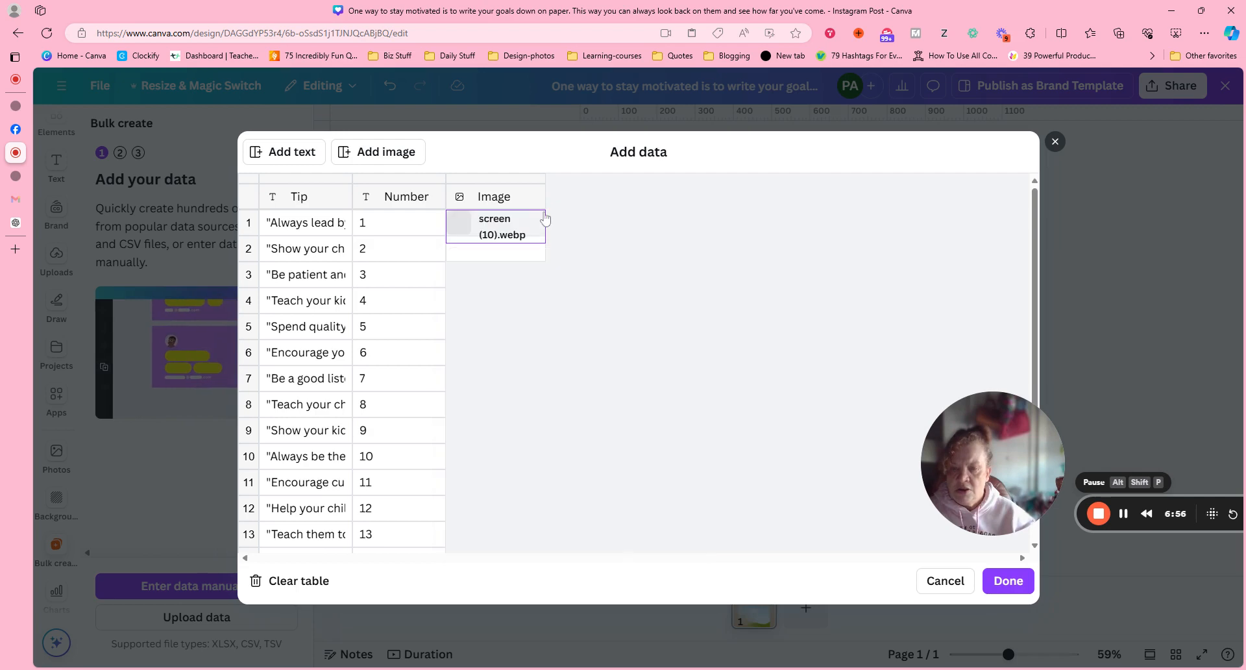
- Set the Image cell of row 2 to the uploaded picture s (4).webp
{"action": "left_click", "coordinate": [506, 259]}
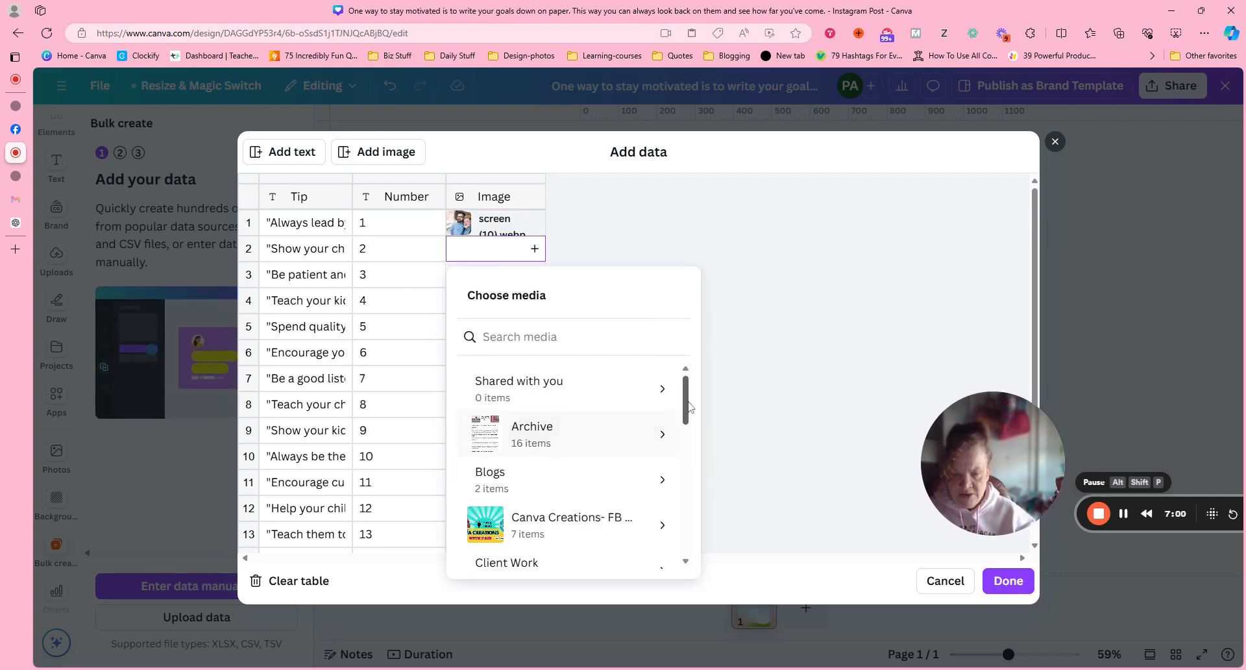
{"action": "scroll", "coordinate": [687, 516], "scroll_direction": "down", "scroll_amount": 5}
{"action": "scroll", "coordinate": [687, 516], "scroll_direction": "down", "scroll_amount": 4}
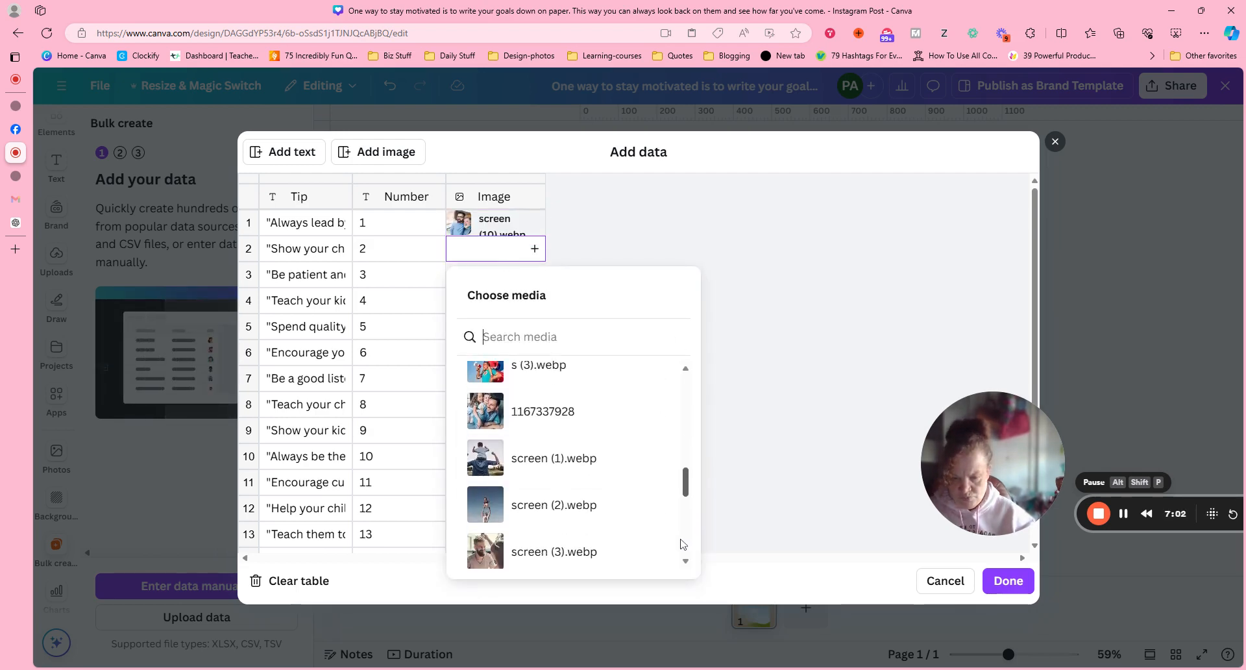
{"action": "scroll", "coordinate": [682, 547], "scroll_direction": "down", "scroll_amount": 3}
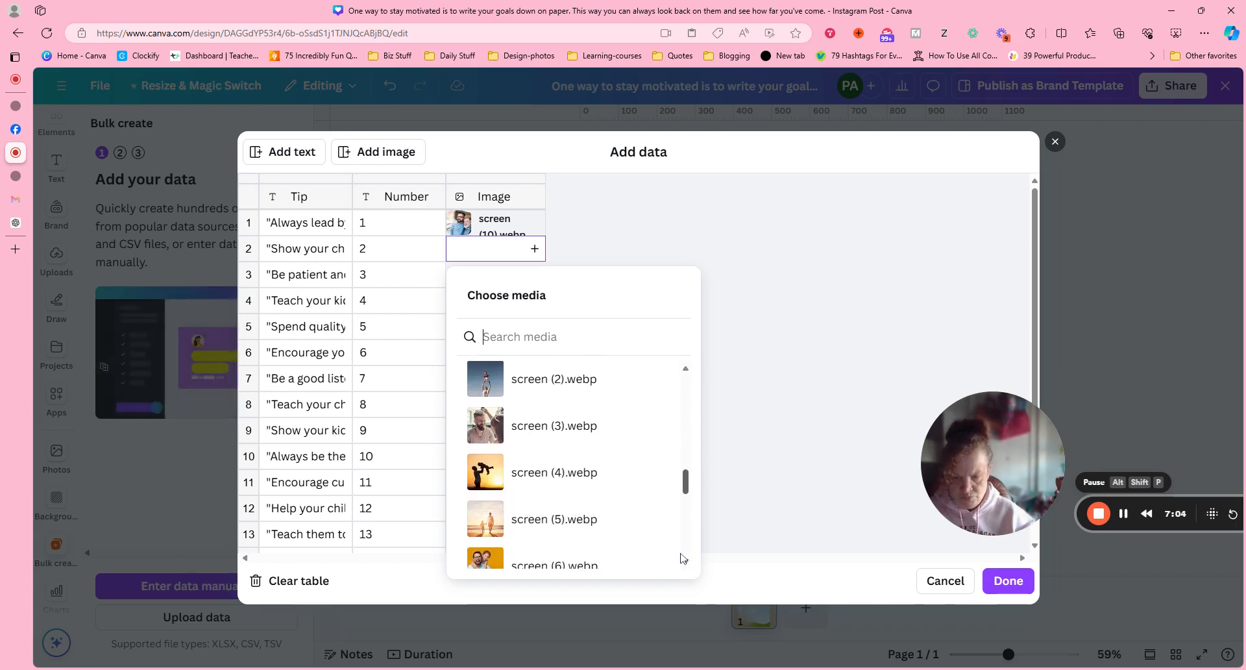
{"action": "scroll", "coordinate": [683, 559], "scroll_direction": "down", "scroll_amount": 3}
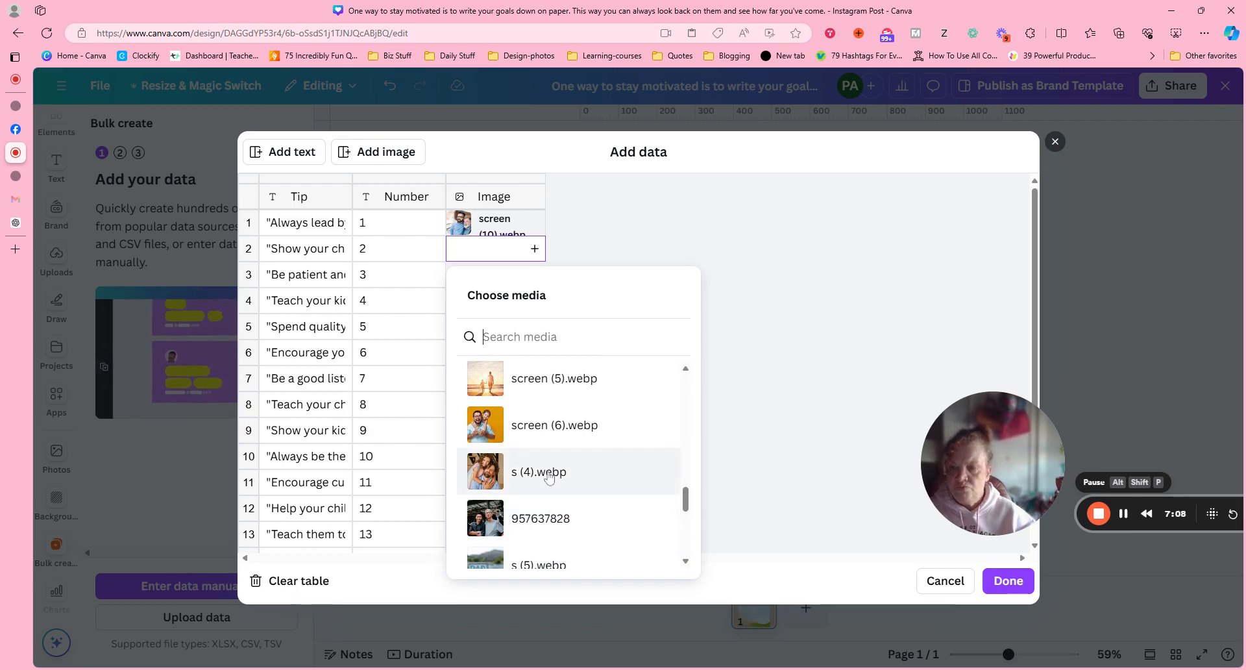
{"action": "left_click", "coordinate": [544, 479]}
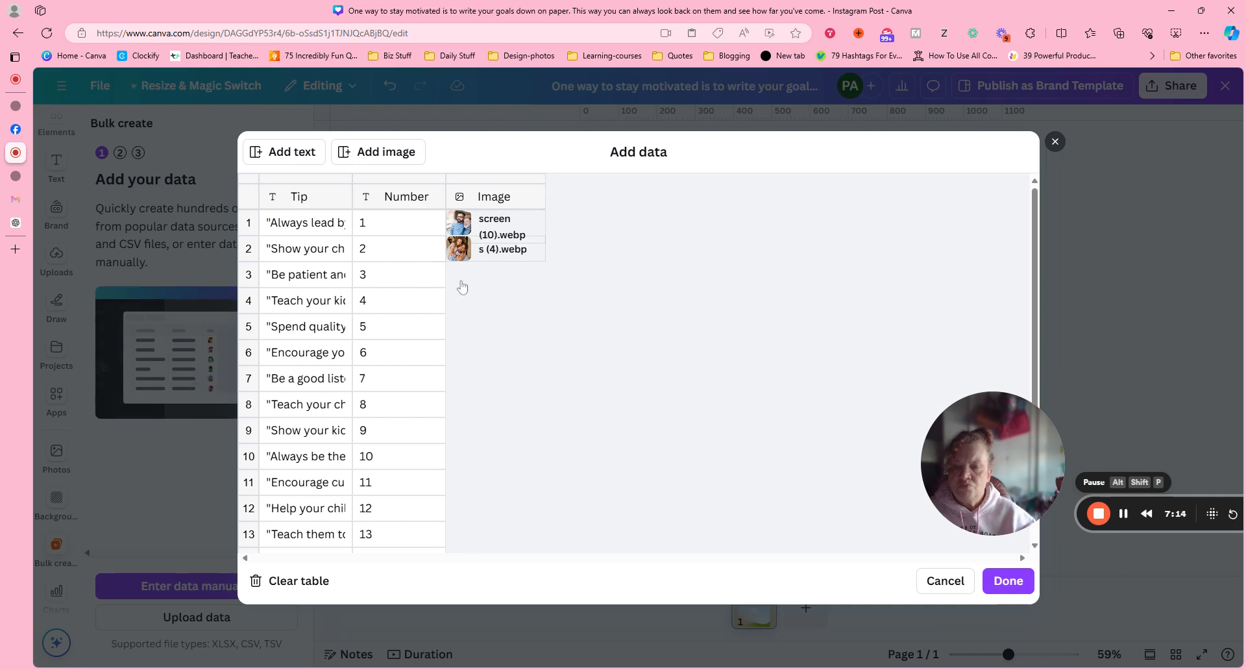
- Add a new empty Image column to the table and delete the old Image column holding the first two pictures
{"action": "left_click", "coordinate": [511, 200]}
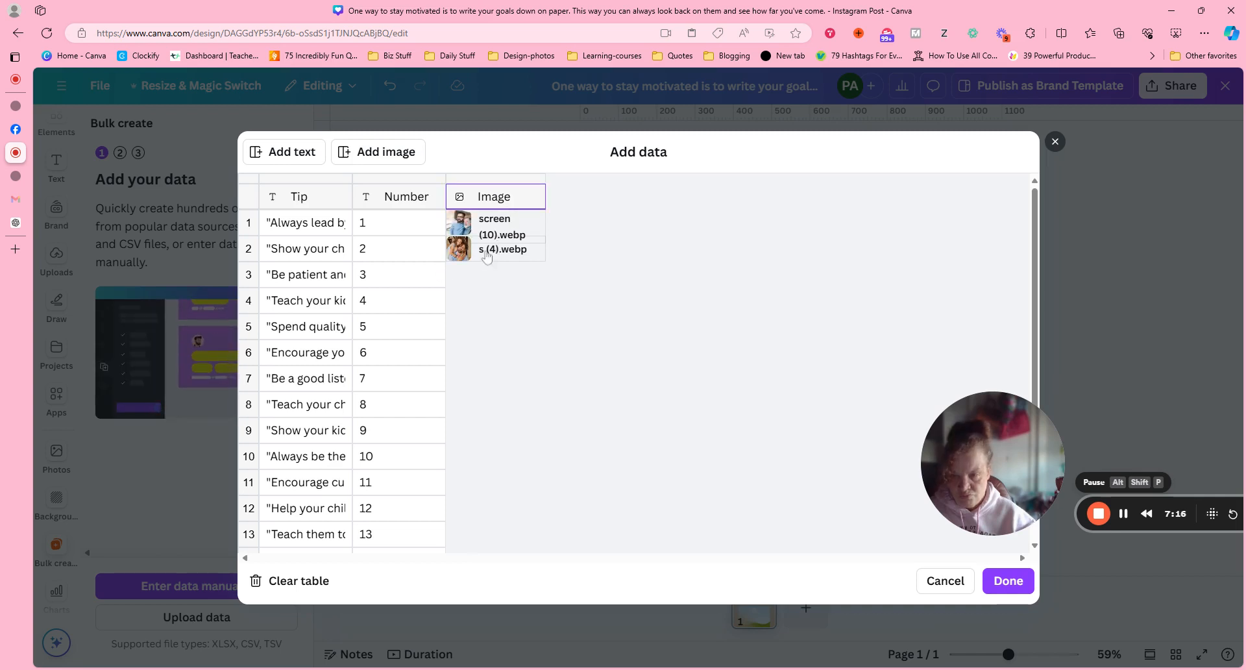
{"action": "left_click", "coordinate": [481, 282]}
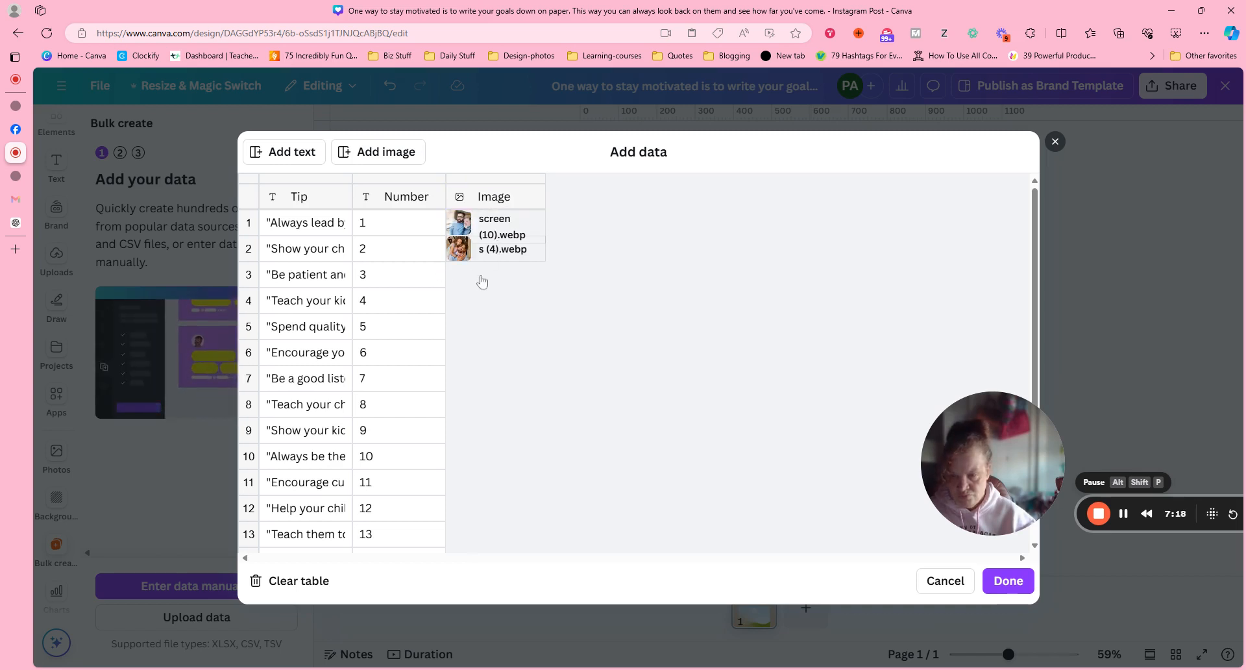
{"action": "left_click", "coordinate": [387, 153]}
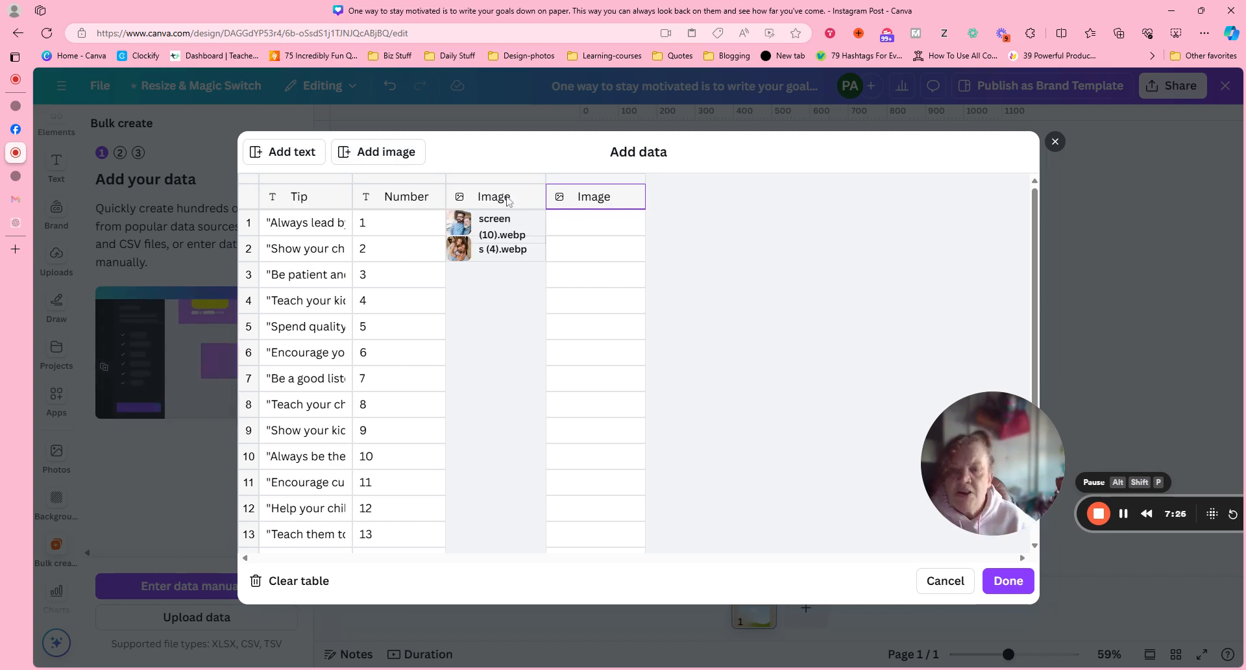
{"action": "left_click", "coordinate": [507, 222]}
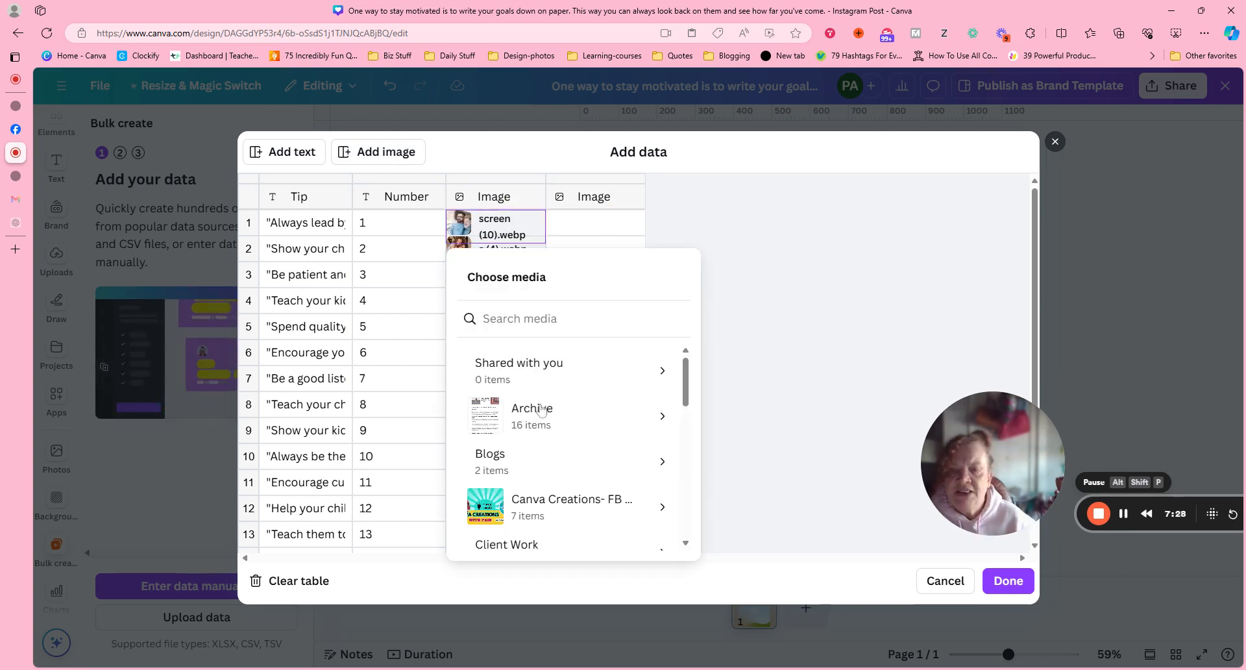
{"action": "left_click", "coordinate": [508, 195]}
{"action": "left_click", "coordinate": [508, 194]}
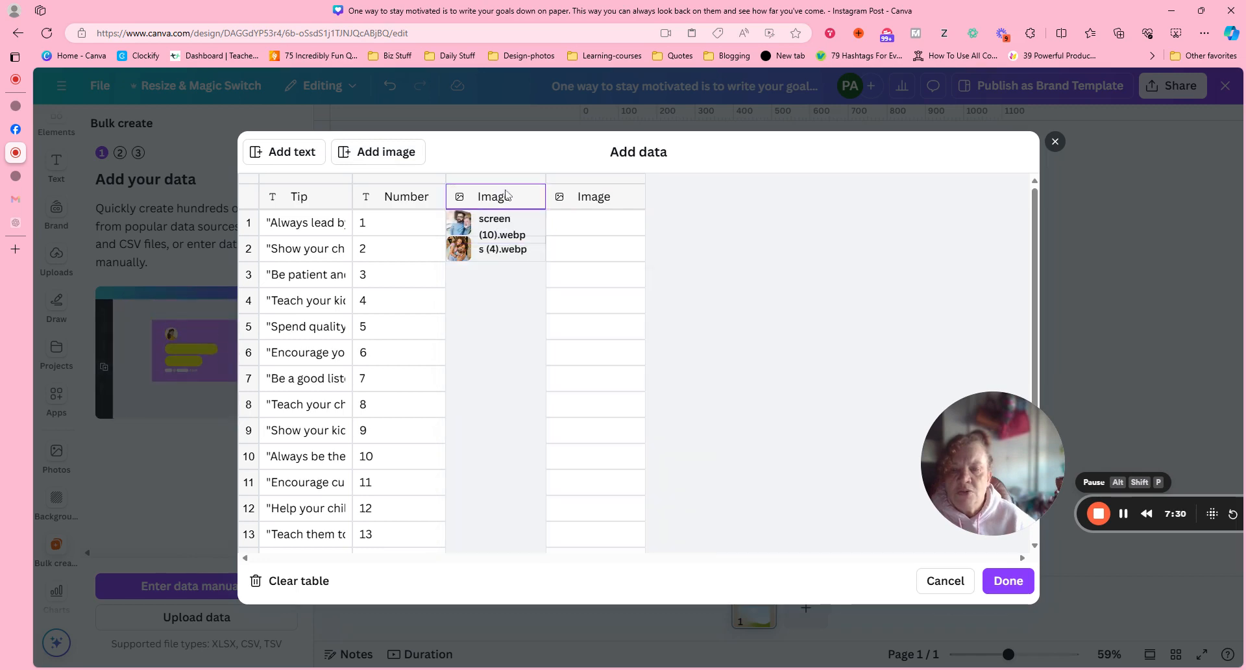
{"action": "right_click", "coordinate": [507, 195]}
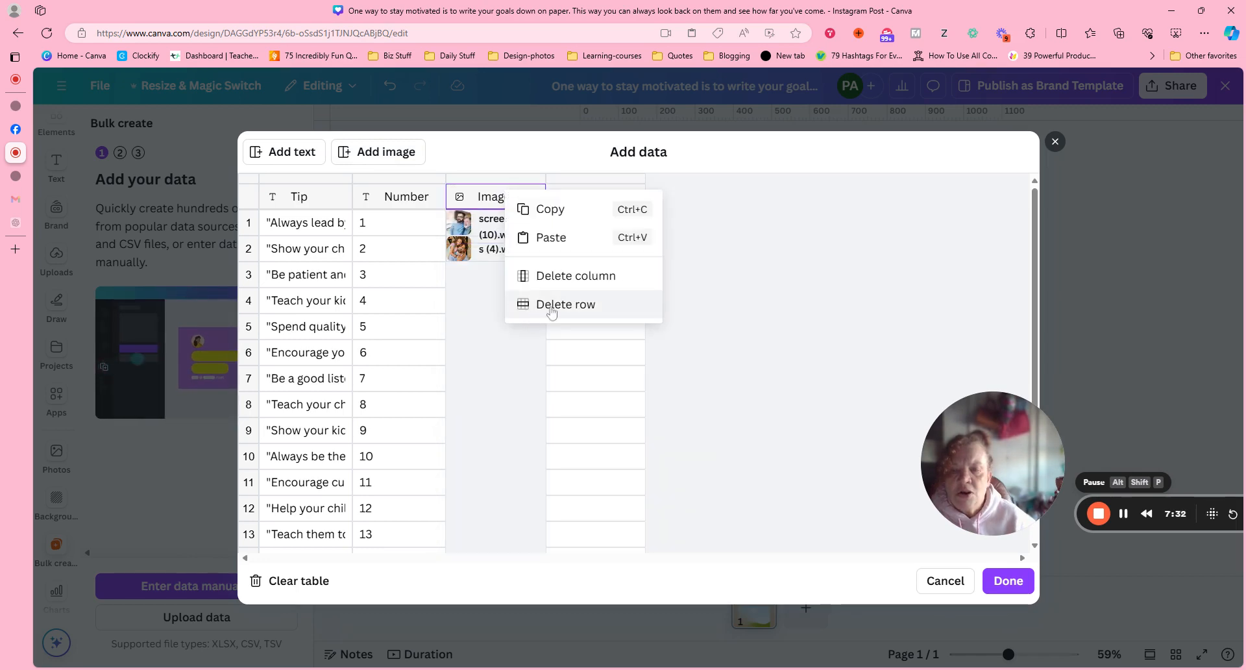
{"action": "left_click", "coordinate": [528, 314]}
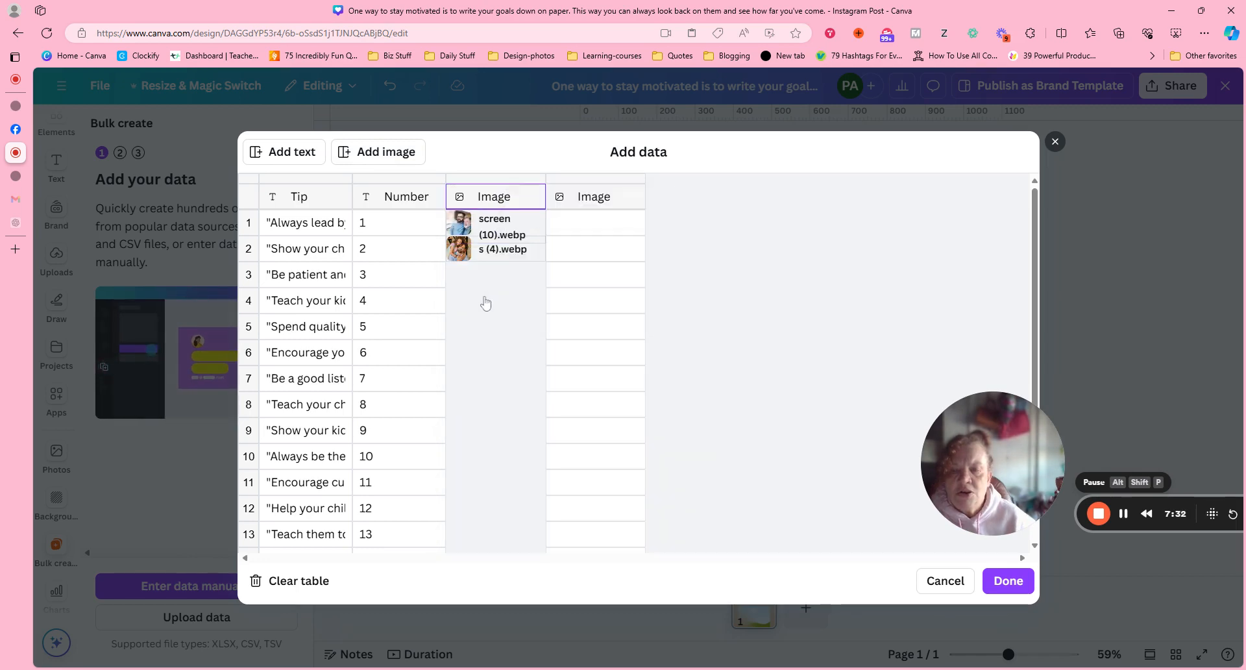
{"action": "right_click", "coordinate": [487, 204]}
{"action": "left_click", "coordinate": [567, 284]}
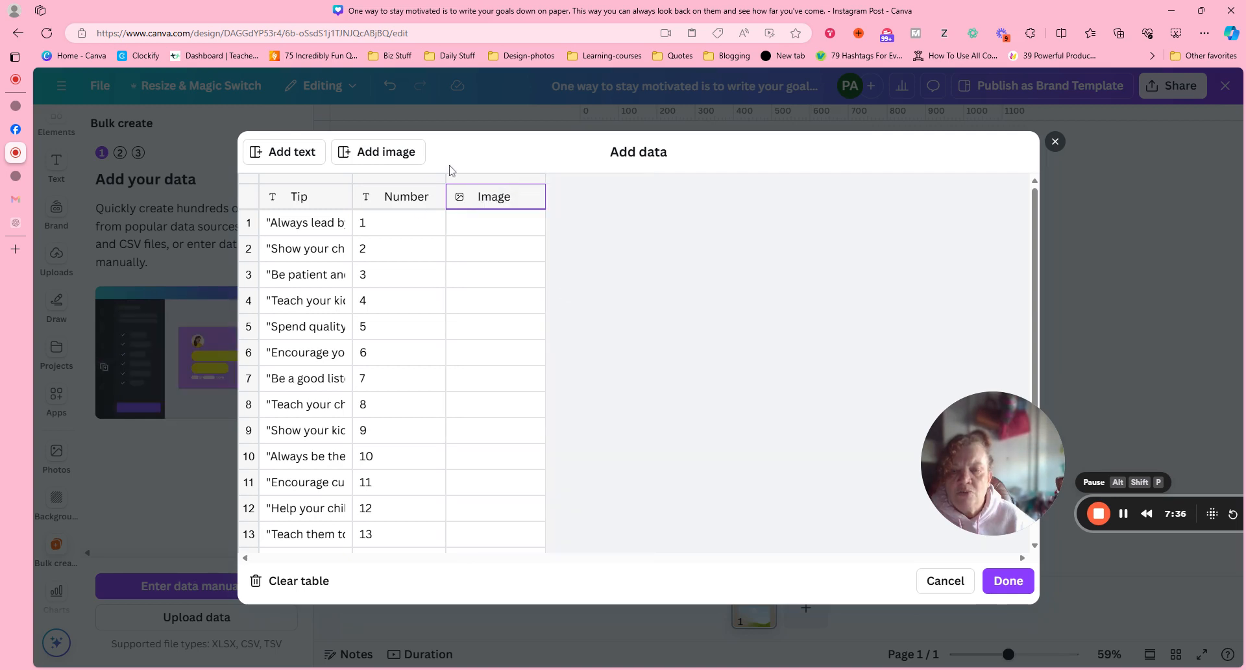
- Set the Image cell of row 1 in the new column to the uploaded picture screen (10).webp
{"action": "left_click", "coordinate": [473, 222]}
{"action": "left_click", "coordinate": [472, 222]}
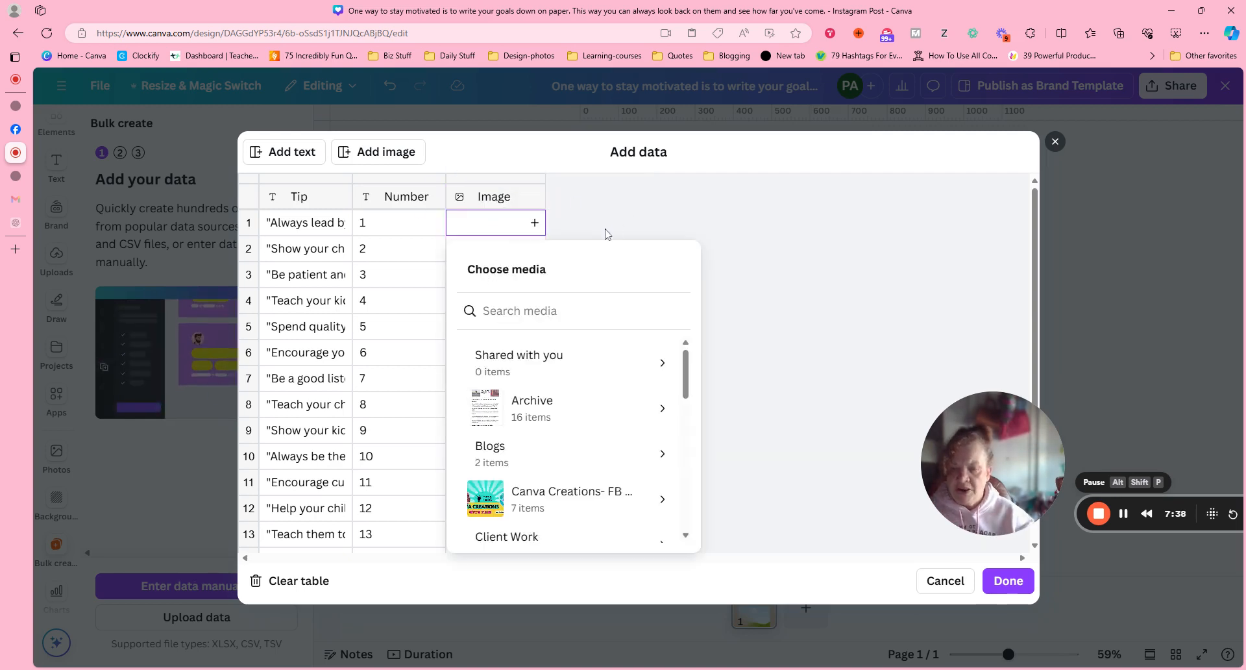
{"action": "left_click", "coordinate": [622, 186]}
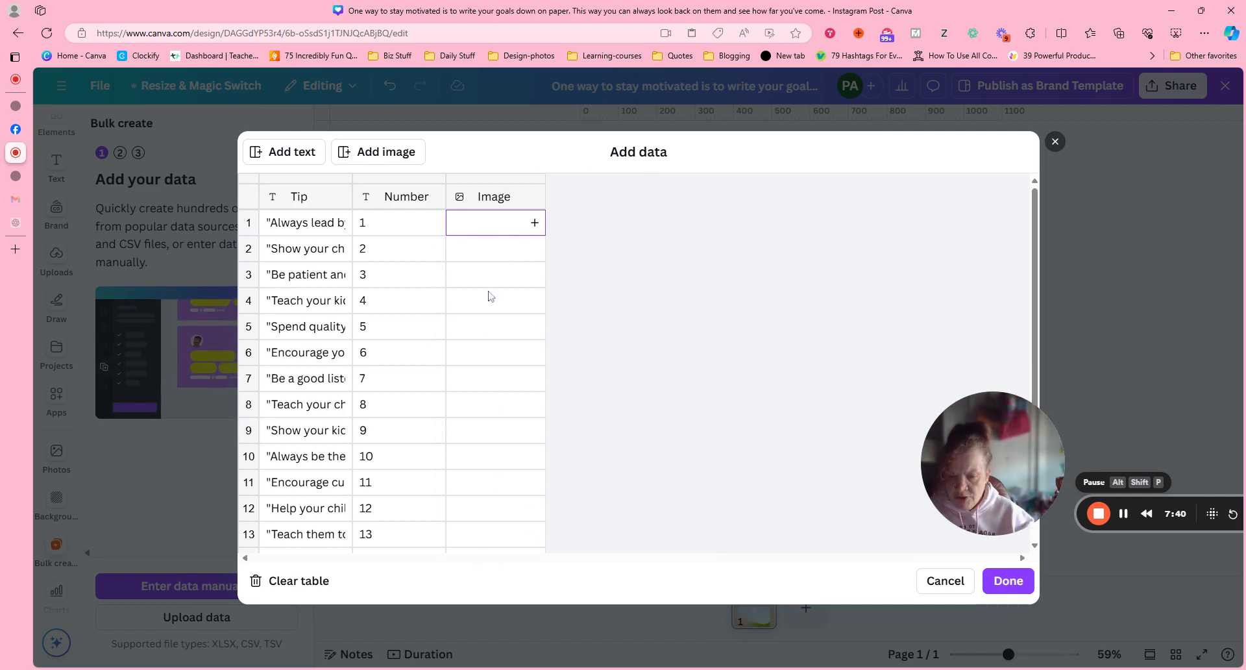
{"action": "left_click", "coordinate": [534, 223]}
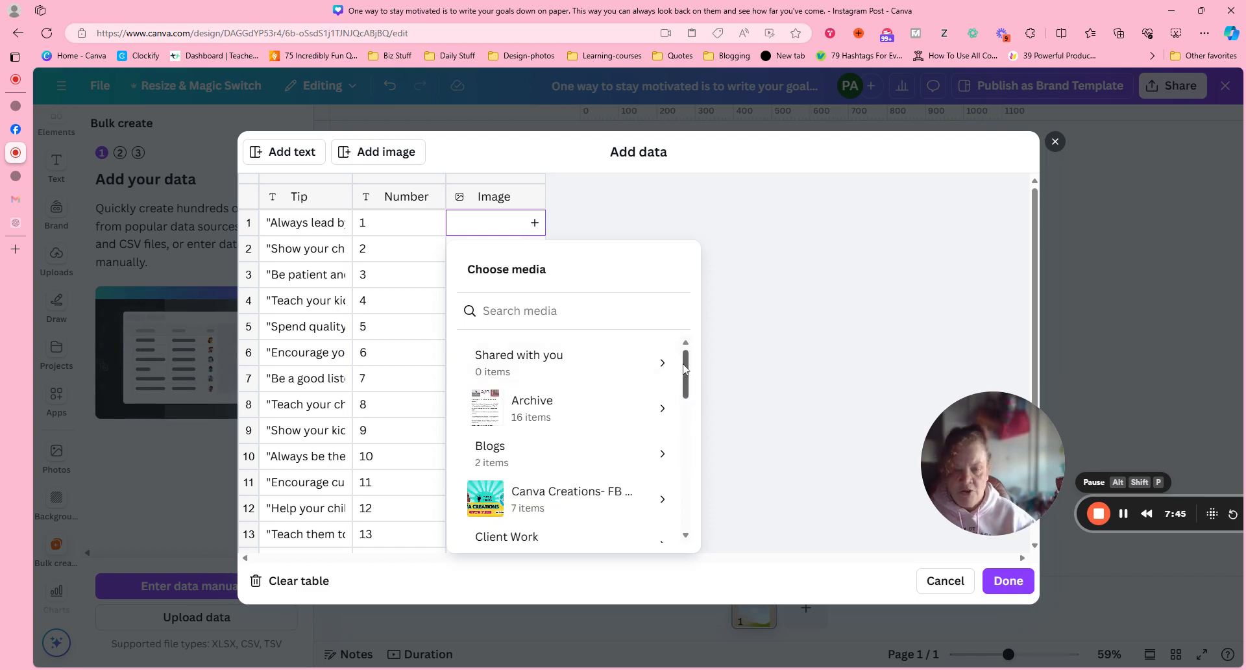
{"action": "scroll", "coordinate": [682, 414], "scroll_direction": "down", "scroll_amount": 1}
{"action": "scroll", "coordinate": [682, 414], "scroll_direction": "down", "scroll_amount": 10}
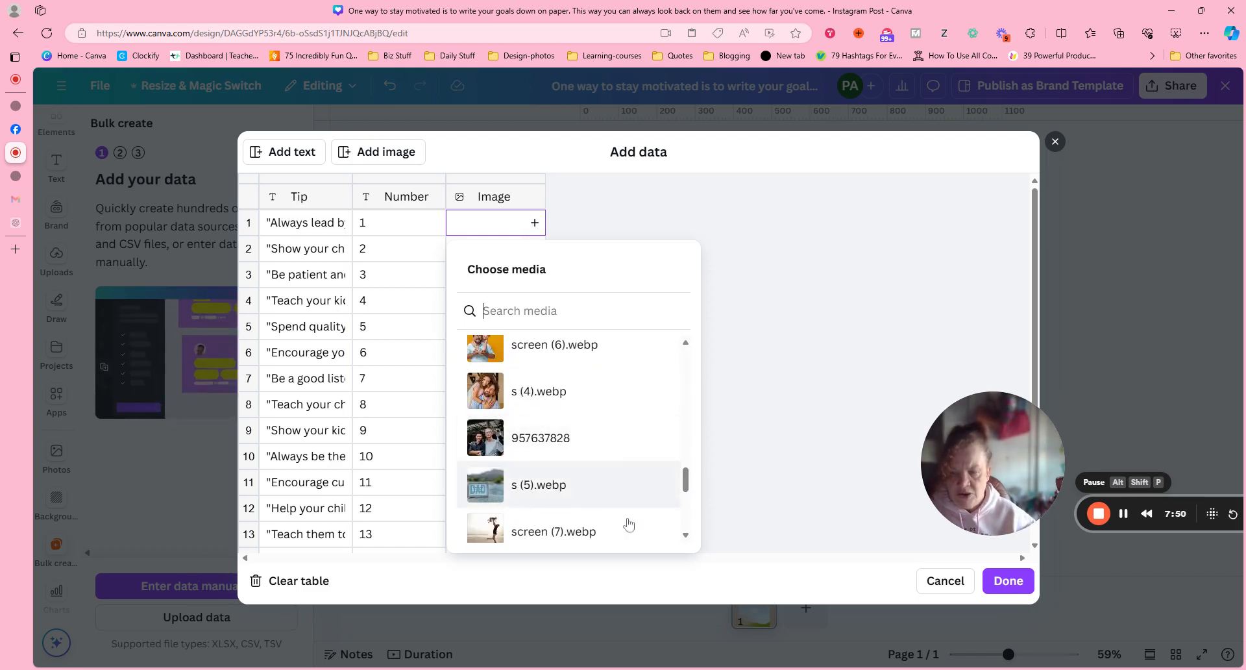
{"action": "scroll", "coordinate": [682, 486], "scroll_direction": "down", "scroll_amount": 5}
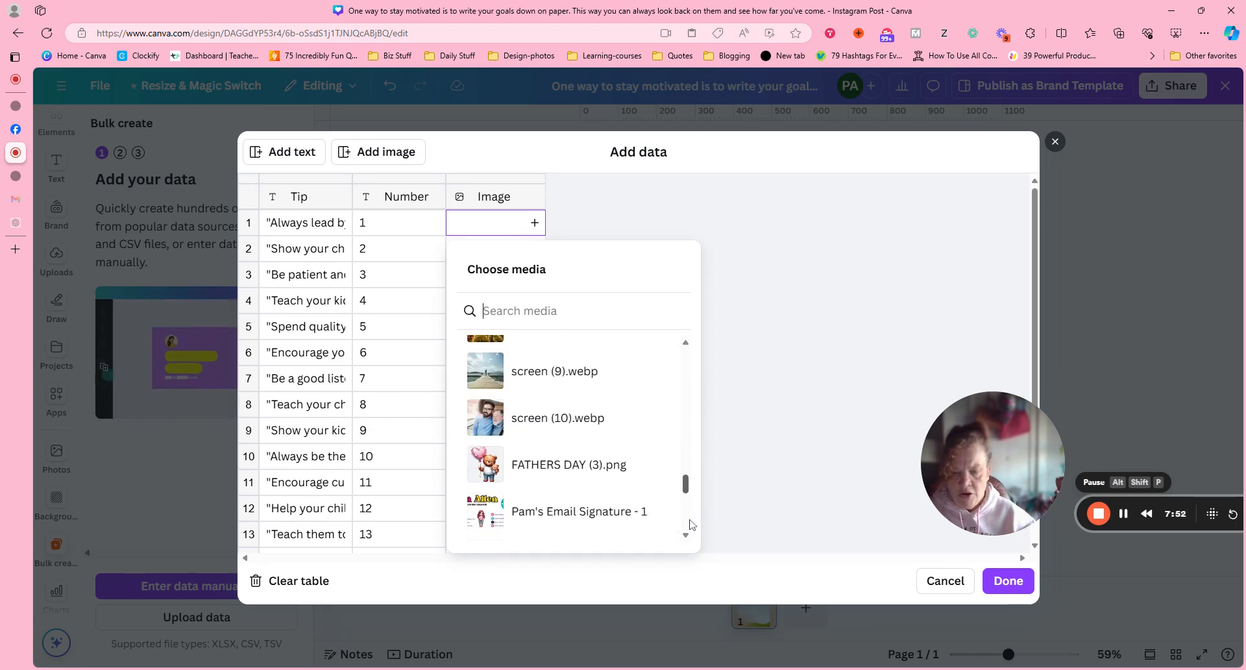
{"action": "left_click", "coordinate": [563, 418]}
{"action": "left_click", "coordinate": [534, 250]}
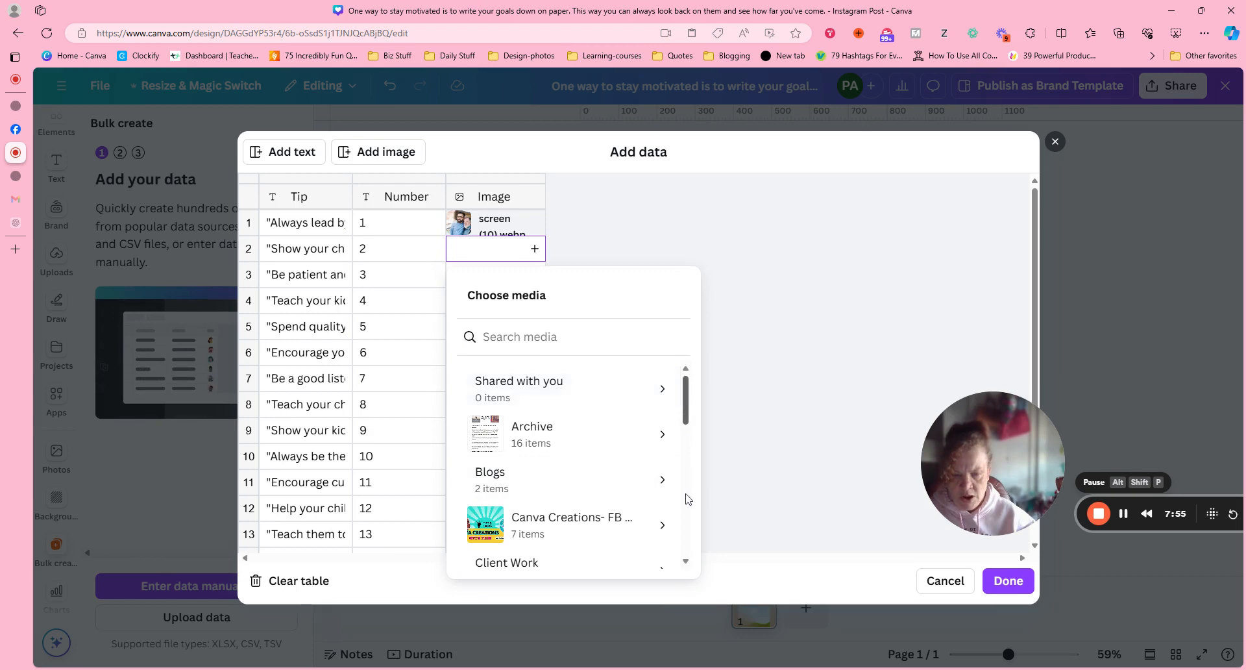
{"action": "scroll", "coordinate": [687, 487], "scroll_direction": "down", "scroll_amount": 10}
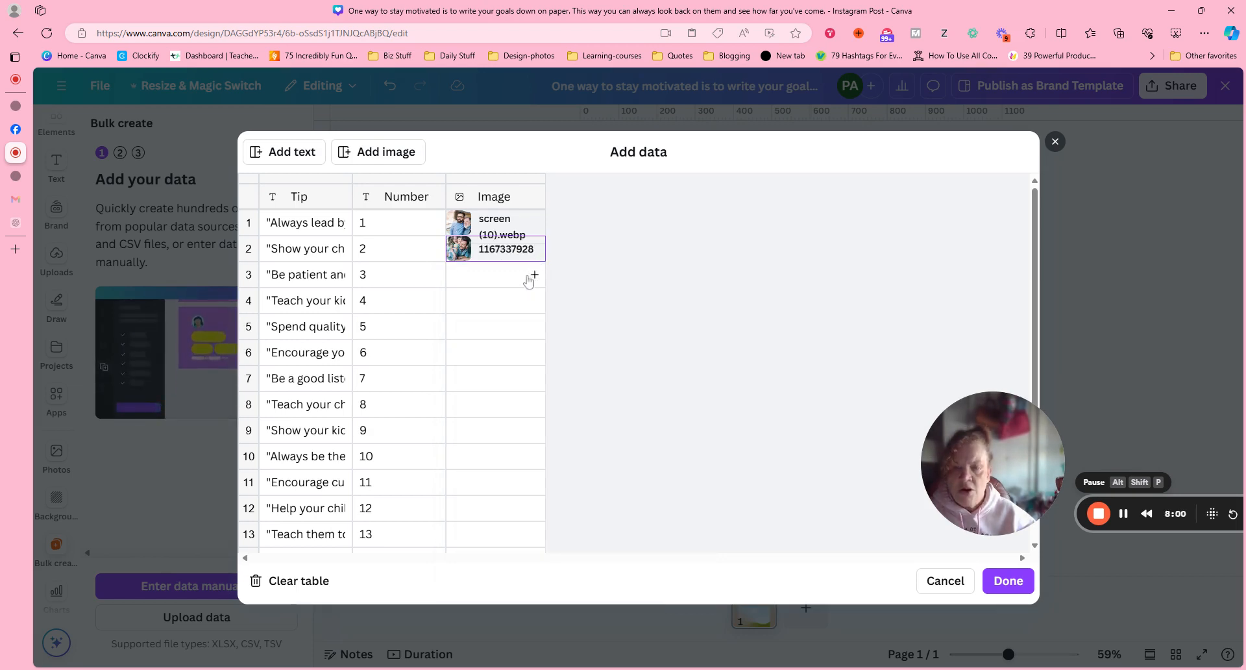
{"action": "left_click", "coordinate": [535, 274]}
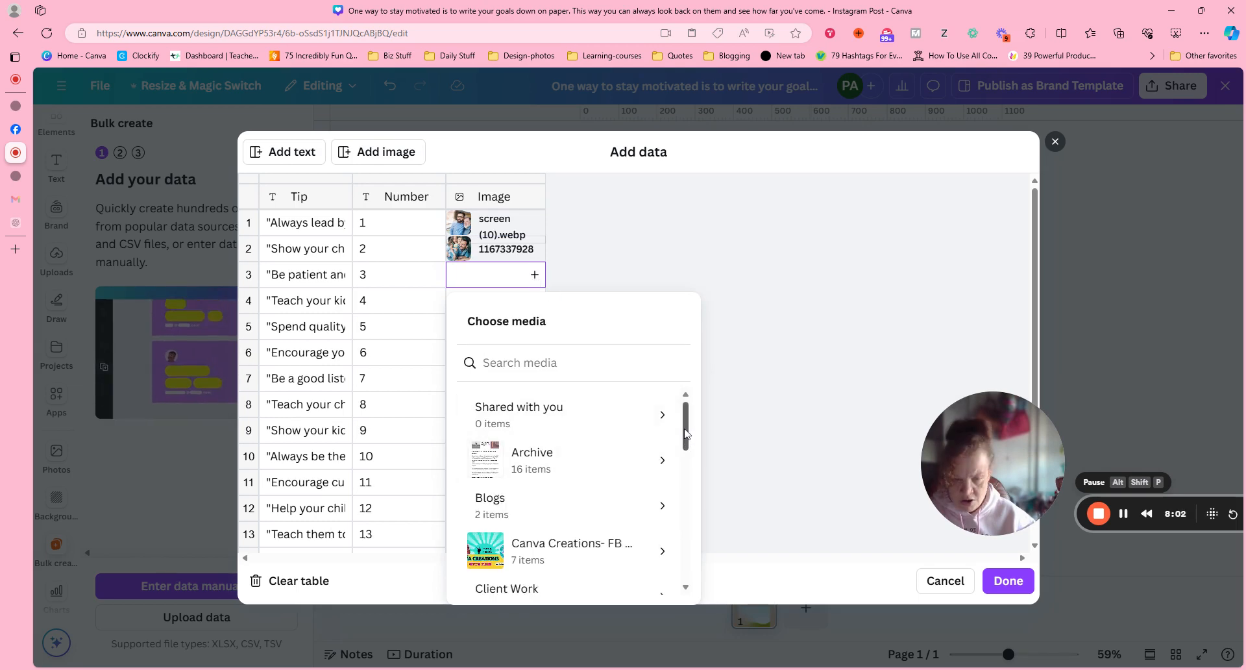
{"action": "scroll", "coordinate": [682, 502], "scroll_direction": "down", "scroll_amount": 3}
{"action": "scroll", "coordinate": [680, 502], "scroll_direction": "down", "scroll_amount": 5}
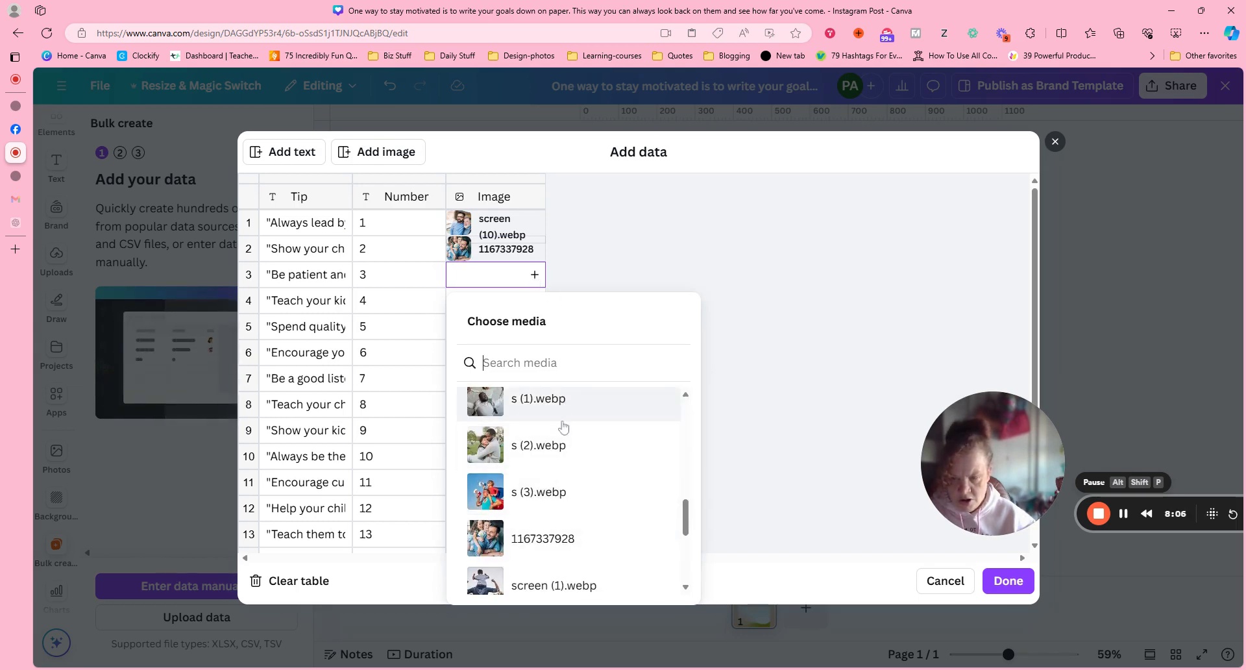
{"action": "left_click", "coordinate": [566, 465]}
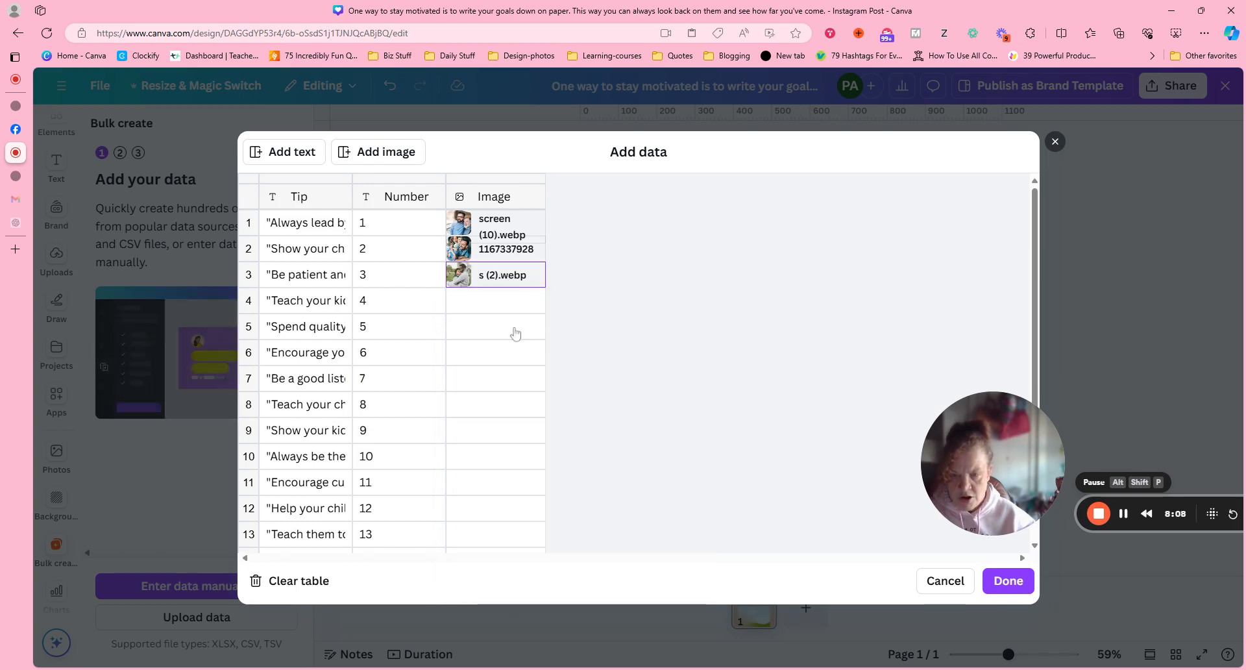
- Set the Image cell of row 4 to the uploaded picture s (3).webp
{"action": "left_click", "coordinate": [534, 301]}
{"action": "scroll", "coordinate": [681, 513], "scroll_direction": "down", "scroll_amount": 8}
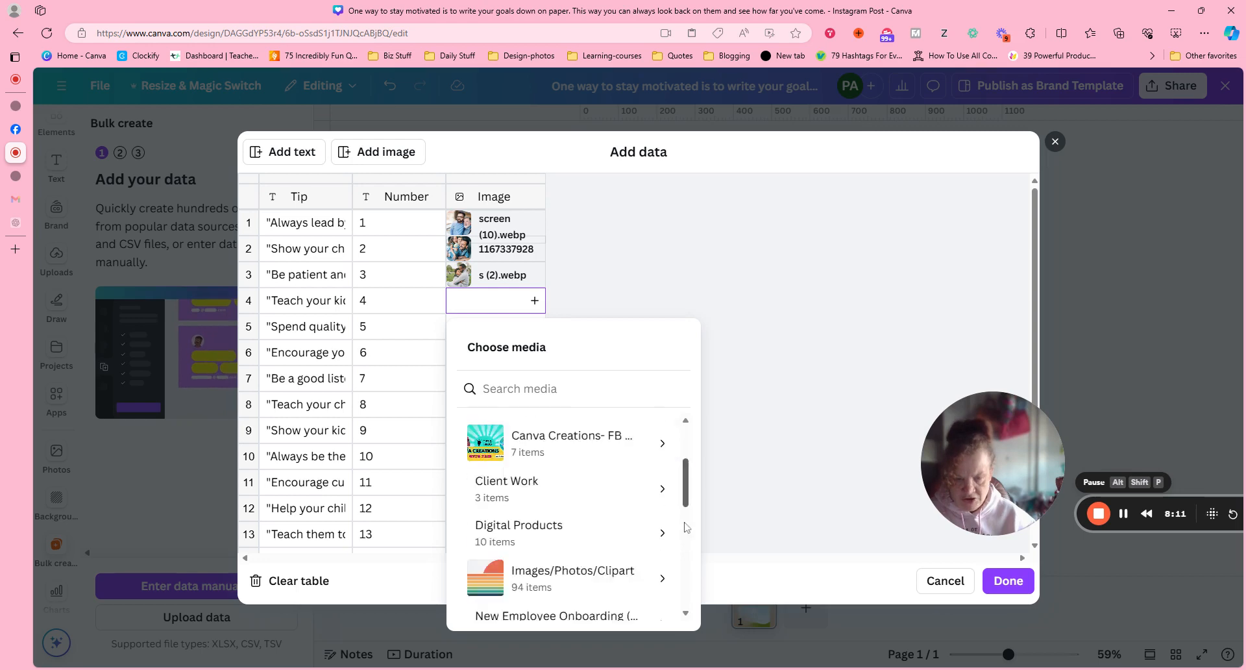
{"action": "scroll", "coordinate": [681, 553], "scroll_direction": "down", "scroll_amount": 2}
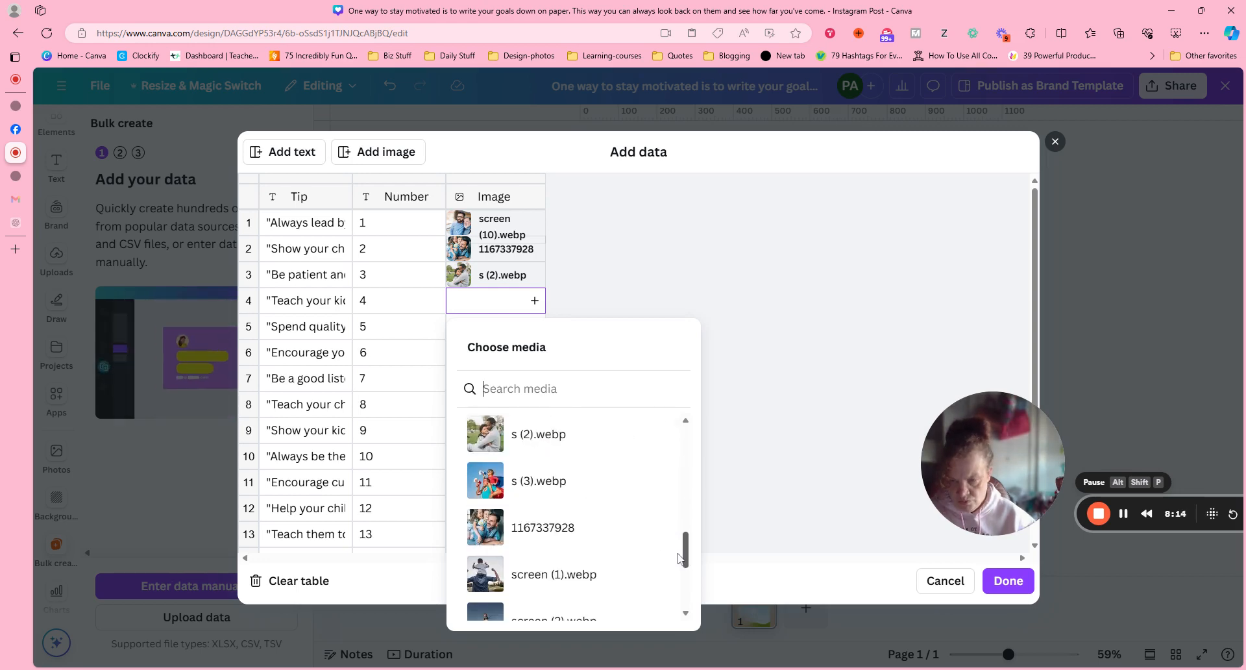
{"action": "left_click", "coordinate": [544, 480]}
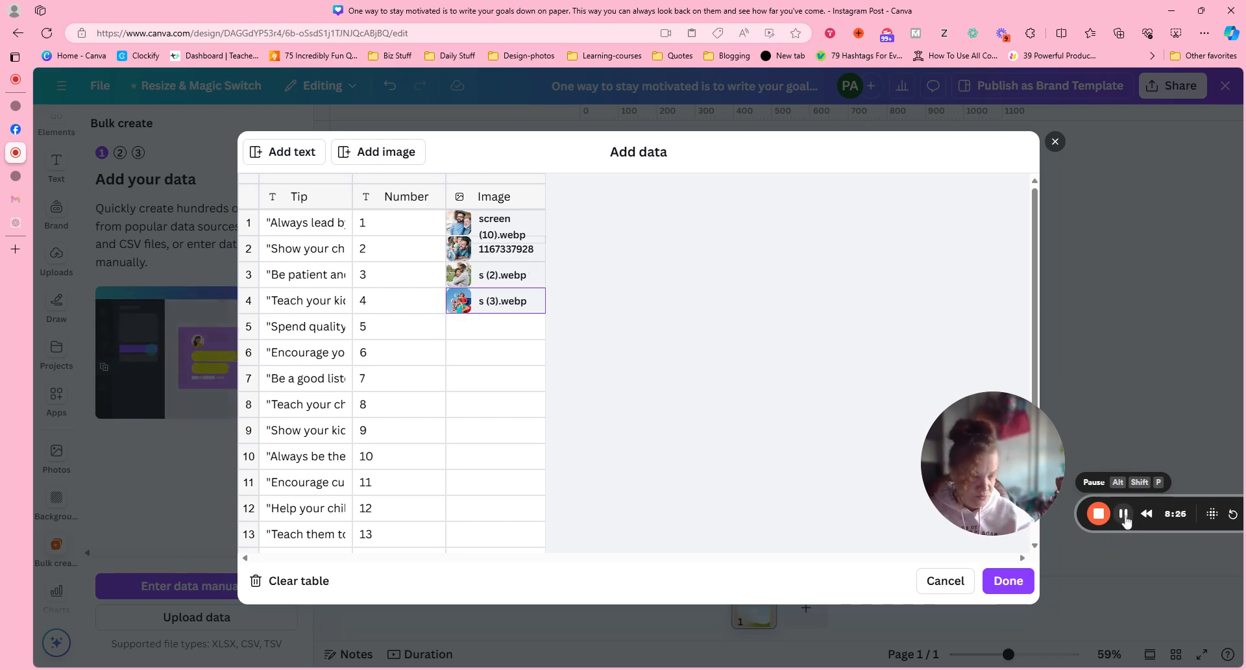
- Confirm the completed table of 20 tips, numbers and images and go on to connecting its data
{"action": "left_click", "coordinate": [1123, 514]}
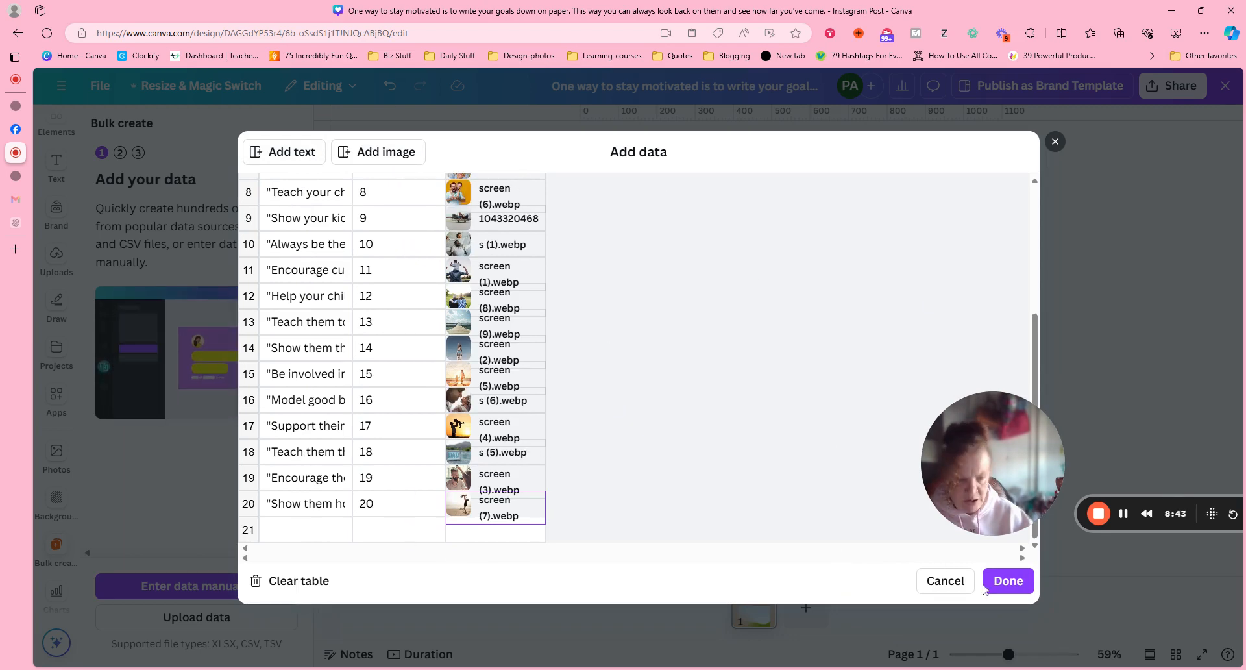
{"action": "left_click", "coordinate": [1008, 580]}
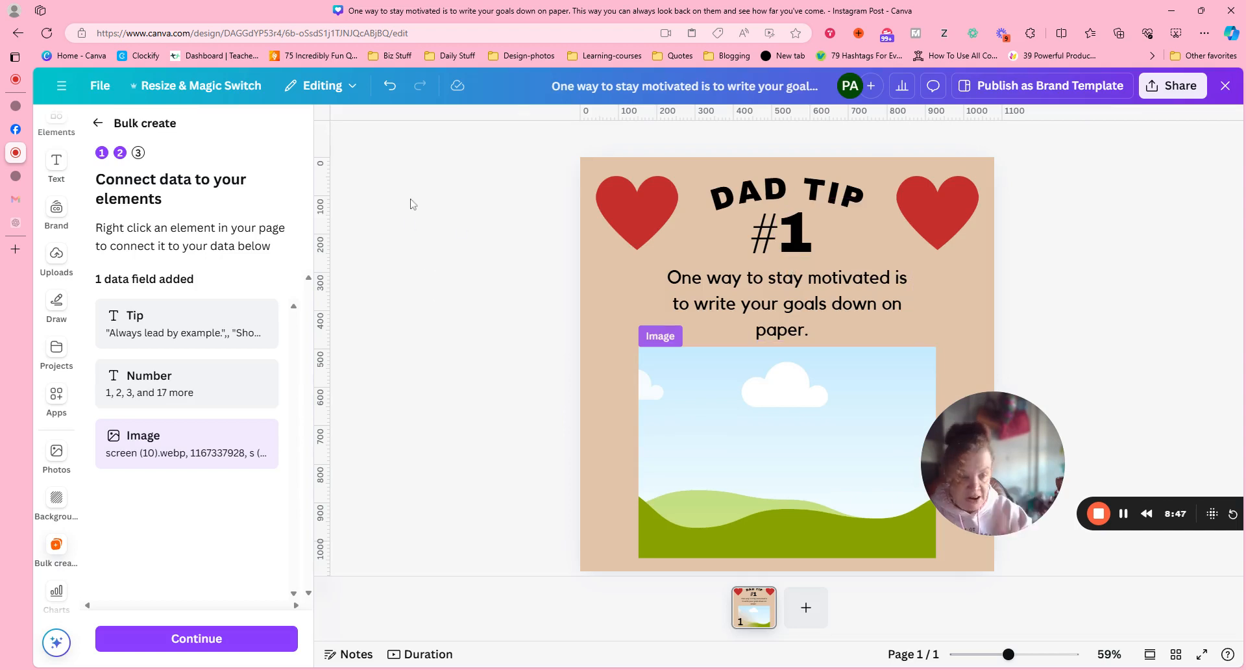
{"action": "left_click_drag", "start_coordinate": [1027, 436], "coordinate": [1094, 227]}
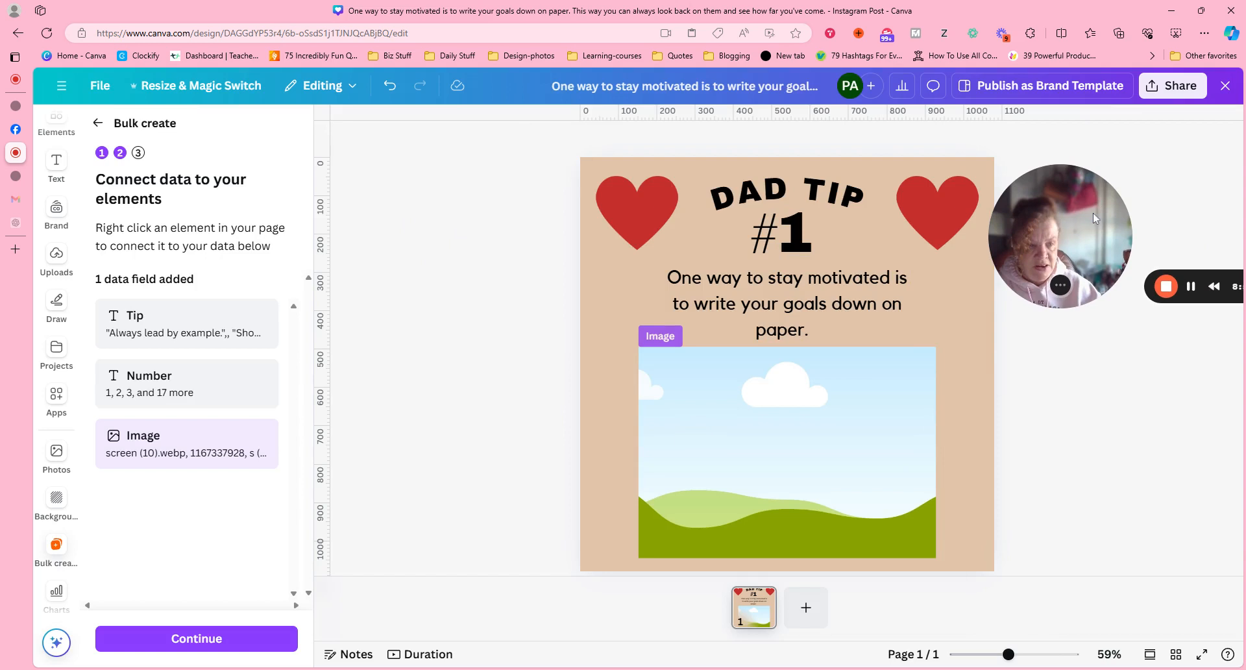
- Connect the "1" text beside the # sign to the Number data field
{"action": "left_click", "coordinate": [793, 252]}
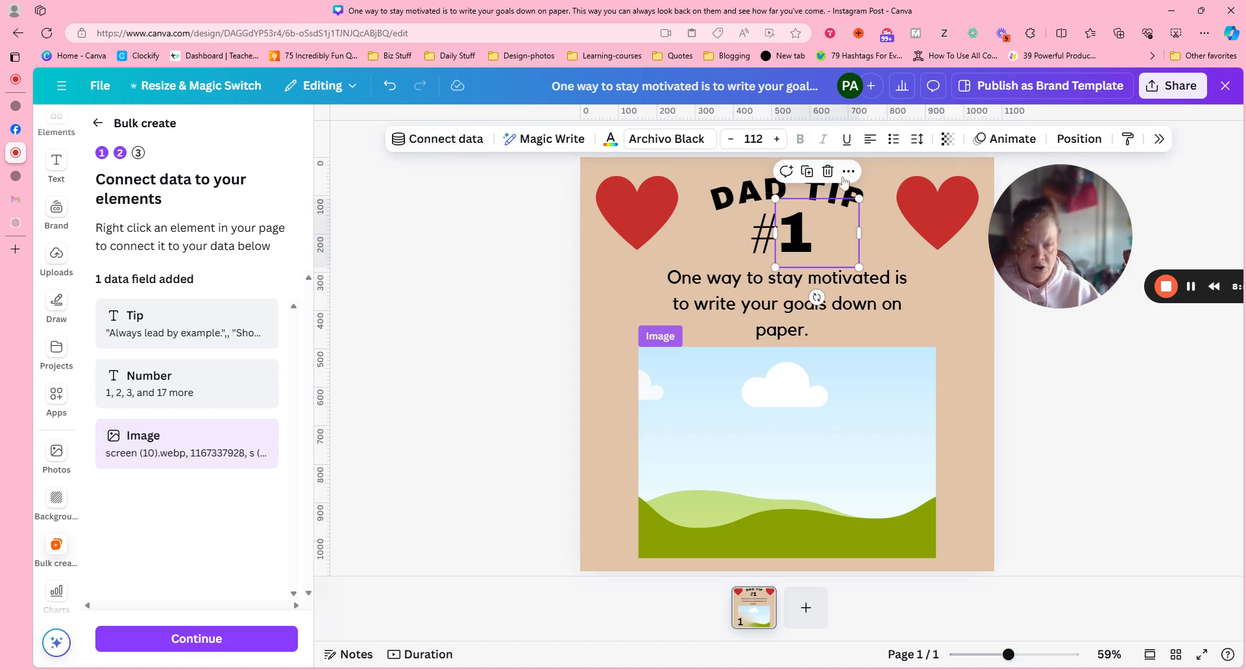
{"action": "left_click", "coordinate": [451, 149]}
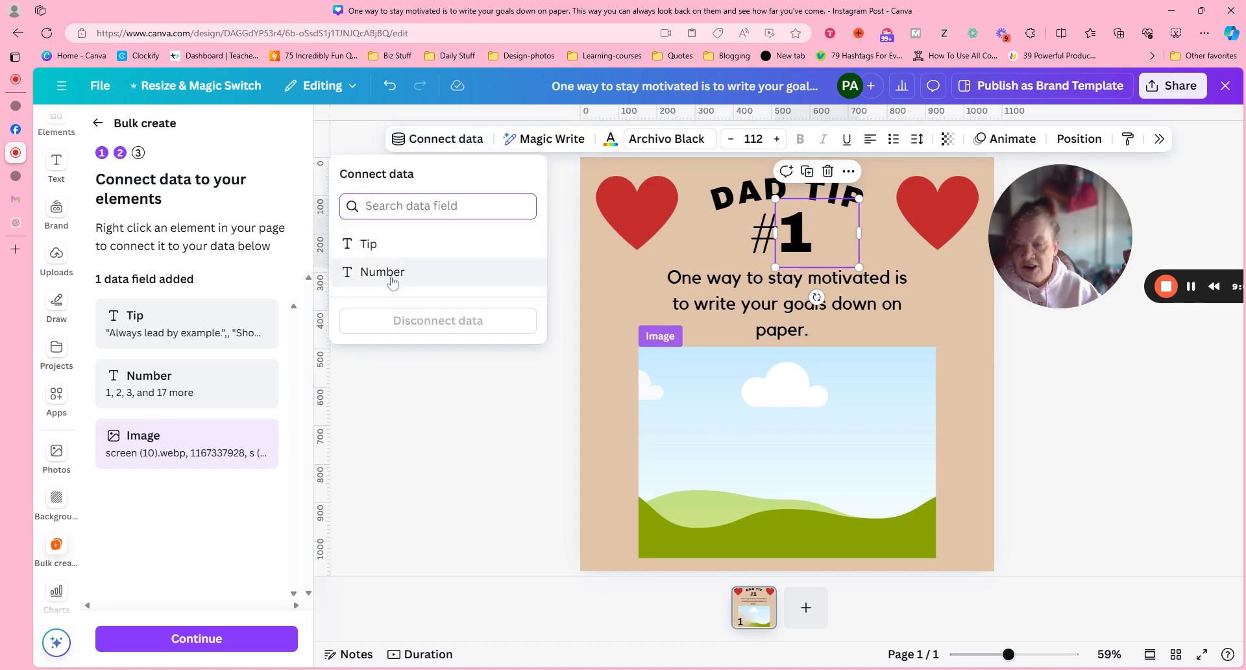
{"action": "left_click", "coordinate": [383, 272]}
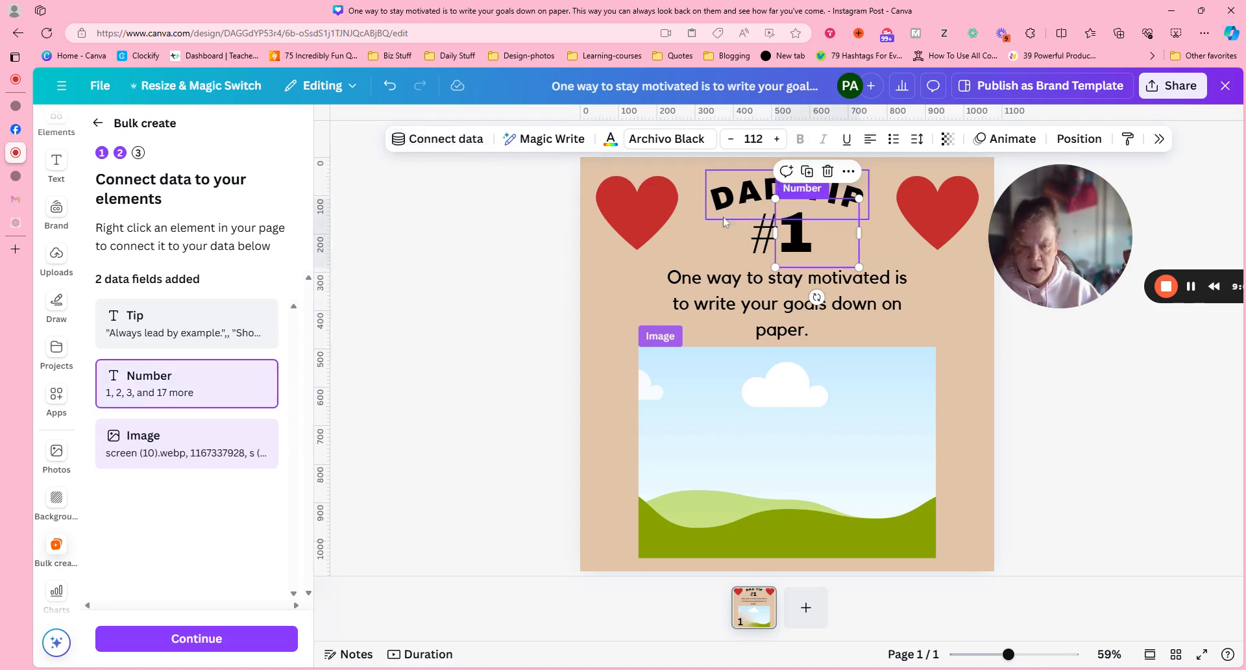
- Connect the "One way to stay motivated" text to the Tip data field
{"action": "left_click", "coordinate": [732, 306]}
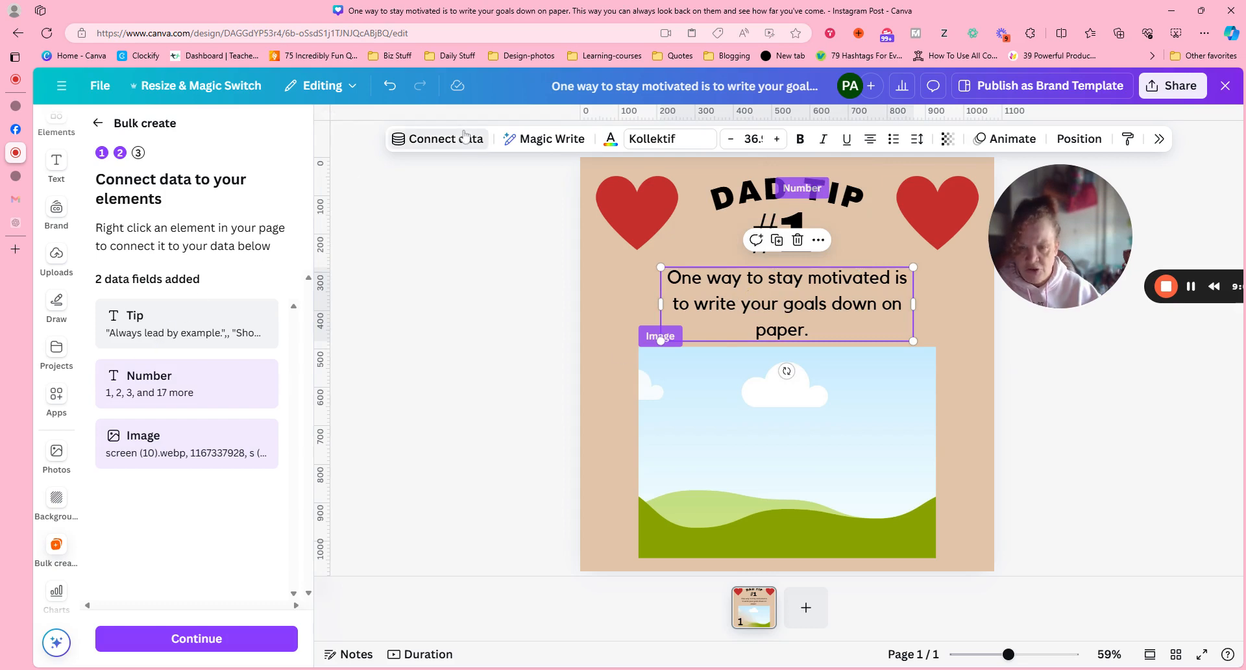
{"action": "left_click", "coordinate": [463, 138]}
{"action": "left_click", "coordinate": [402, 246]}
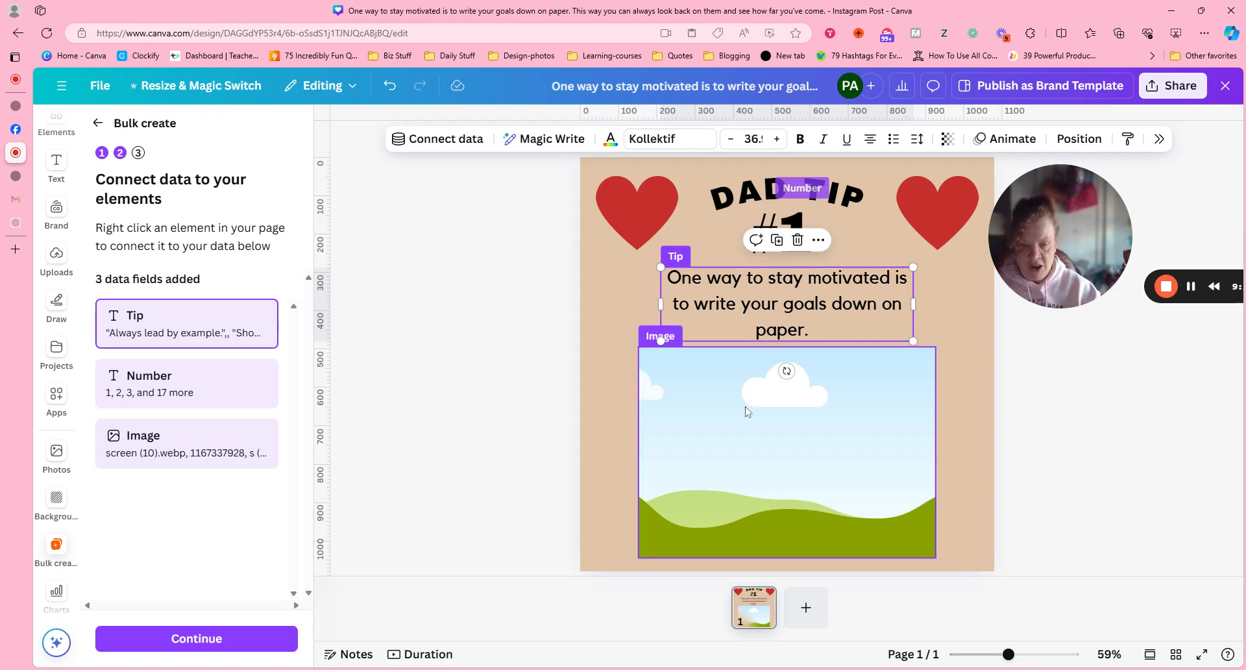
- Disconnect the picture frame from the Image data field and connect it to that field again
{"action": "left_click", "coordinate": [636, 382]}
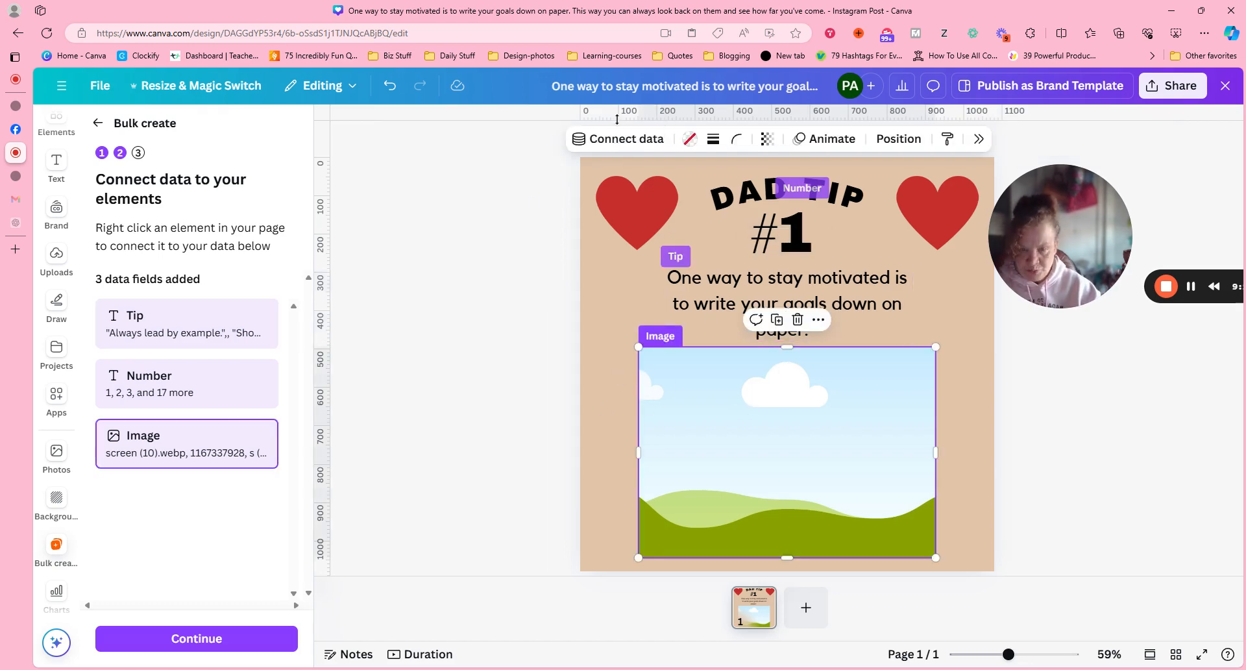
{"action": "left_click", "coordinate": [614, 145]}
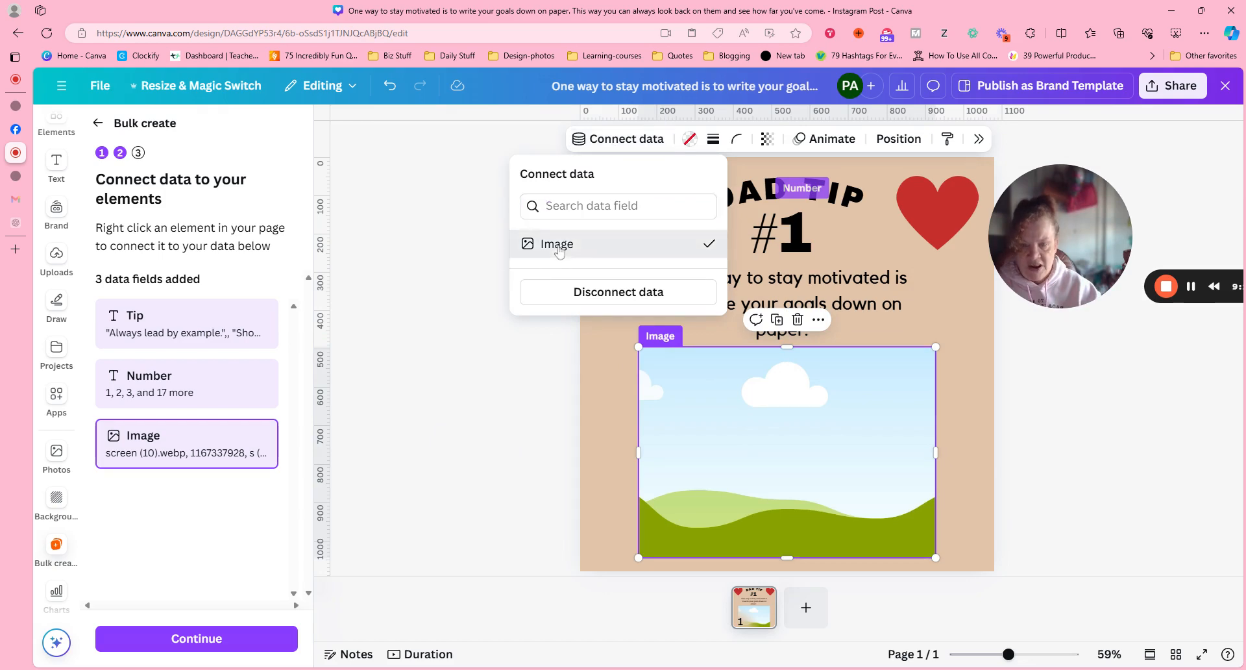
{"action": "left_click", "coordinate": [558, 250]}
{"action": "left_click", "coordinate": [604, 143]}
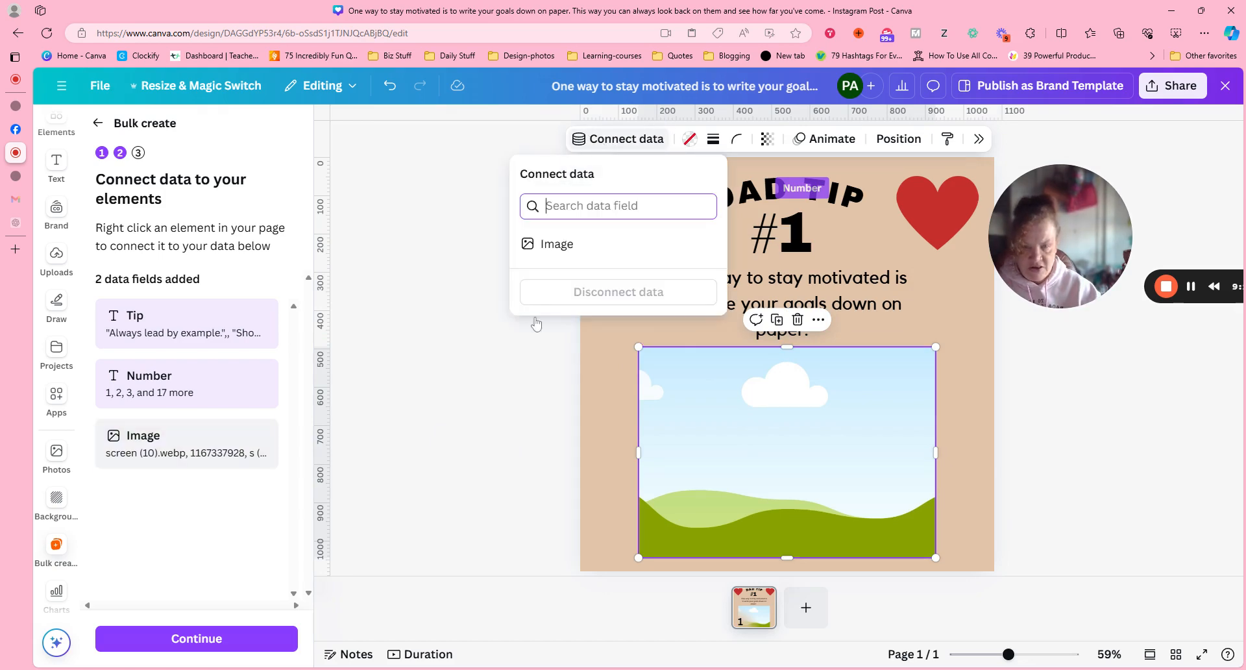
{"action": "left_click", "coordinate": [555, 250]}
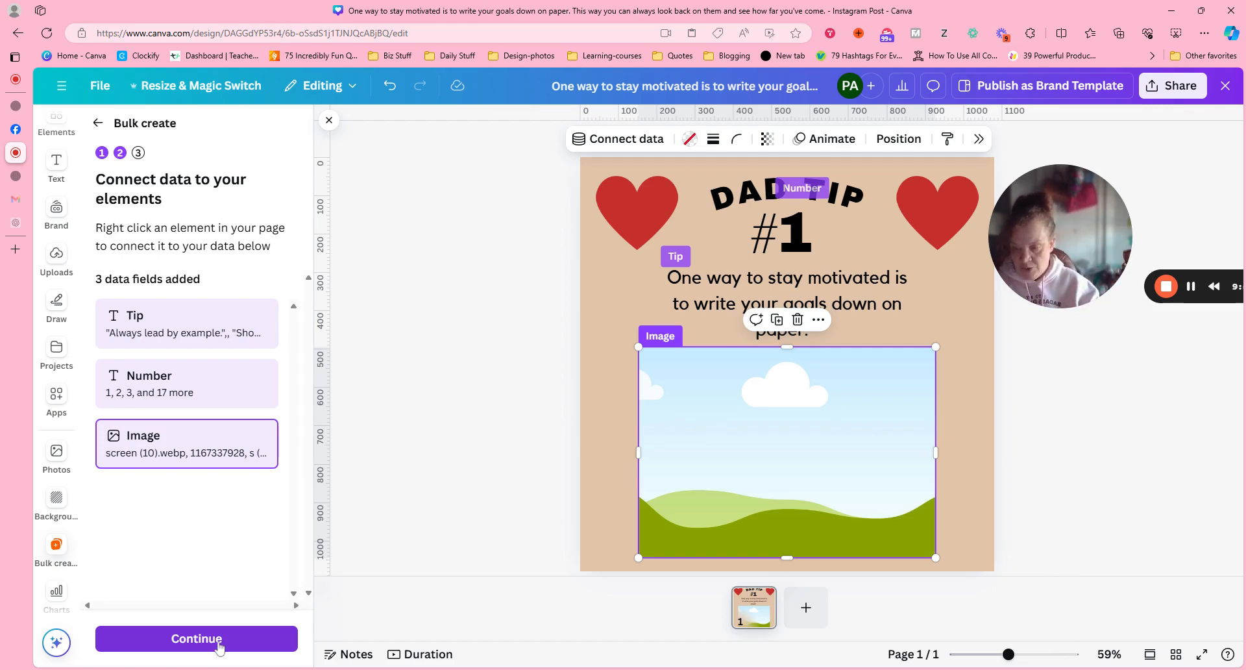
- Continue to applying the data and review the selected tip rows down to row 20
{"action": "left_click", "coordinate": [196, 639]}
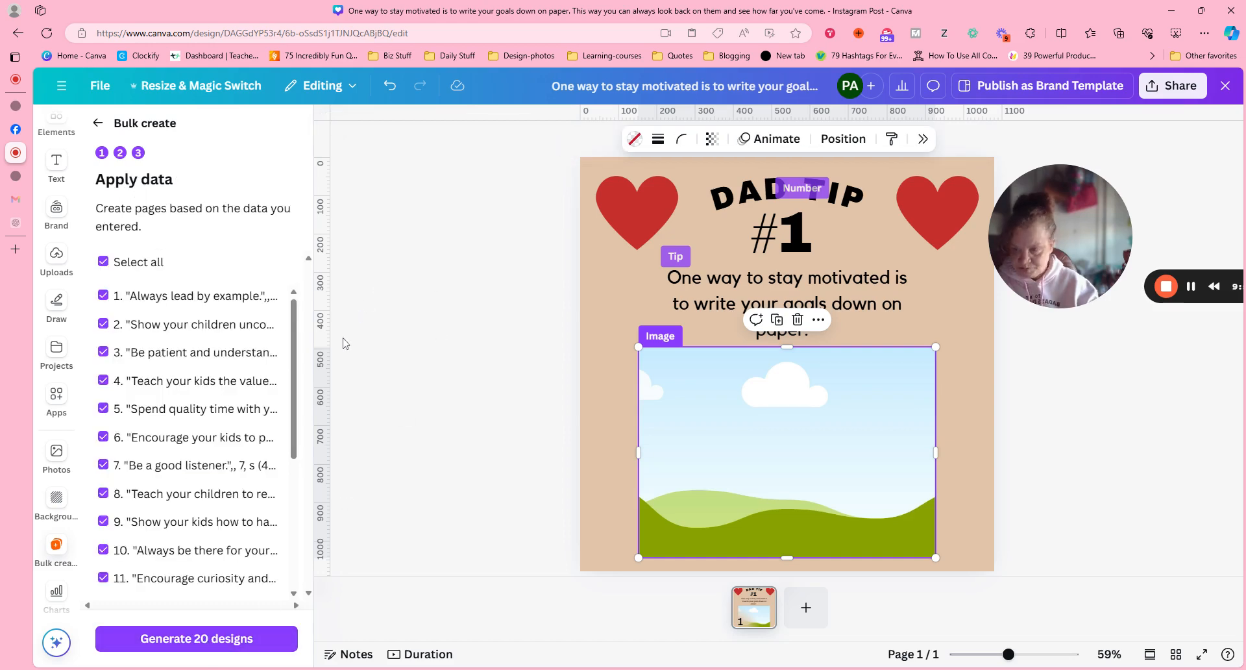
{"action": "left_click_drag", "start_coordinate": [296, 334], "coordinate": [281, 510]}
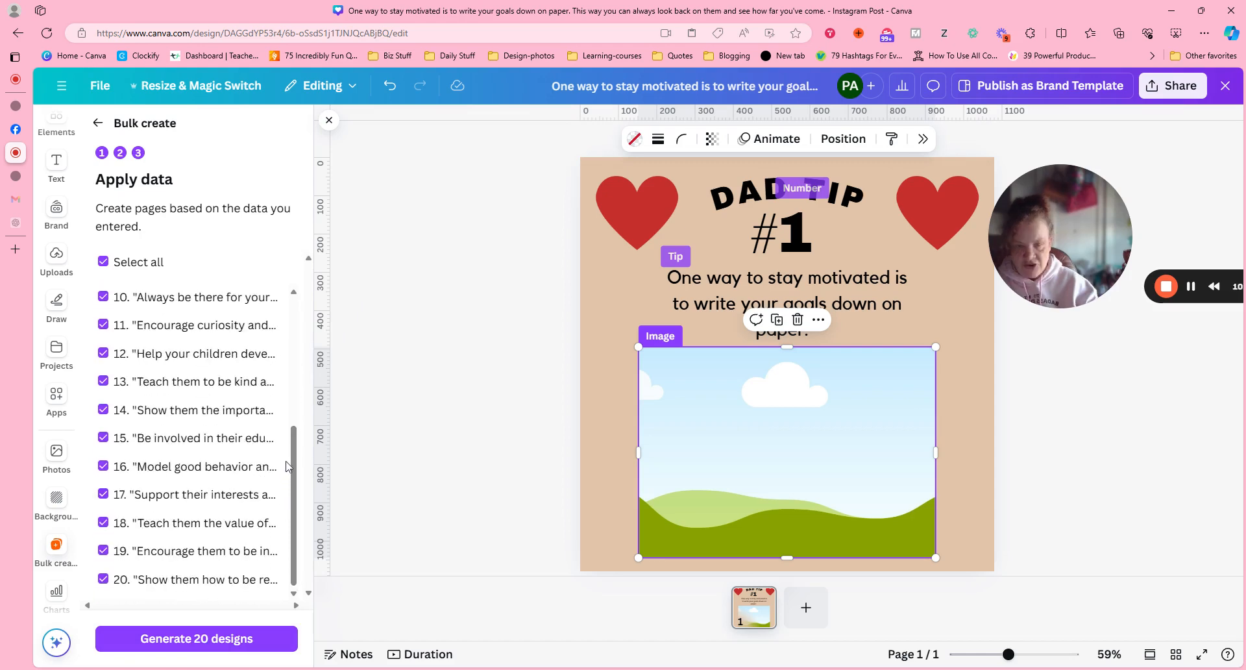
- Generate the 20 designs from the applied data and look through the first pages in scroll view
{"action": "left_click", "coordinate": [213, 646]}
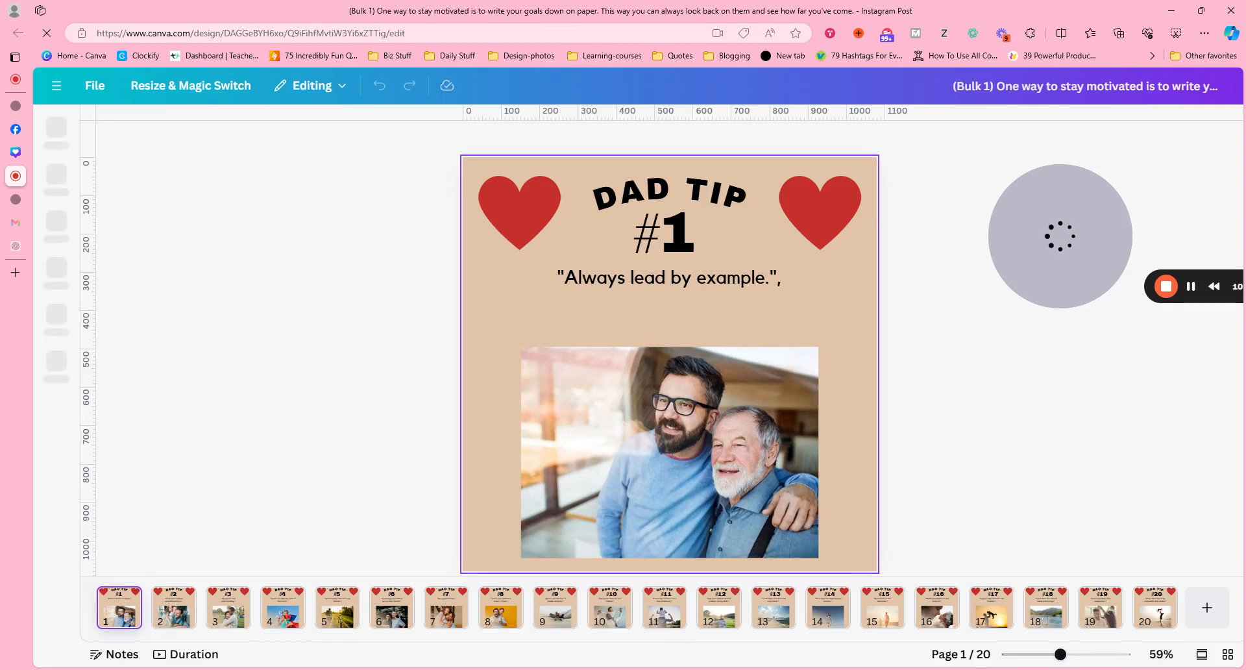
{"action": "left_click", "coordinate": [1202, 655]}
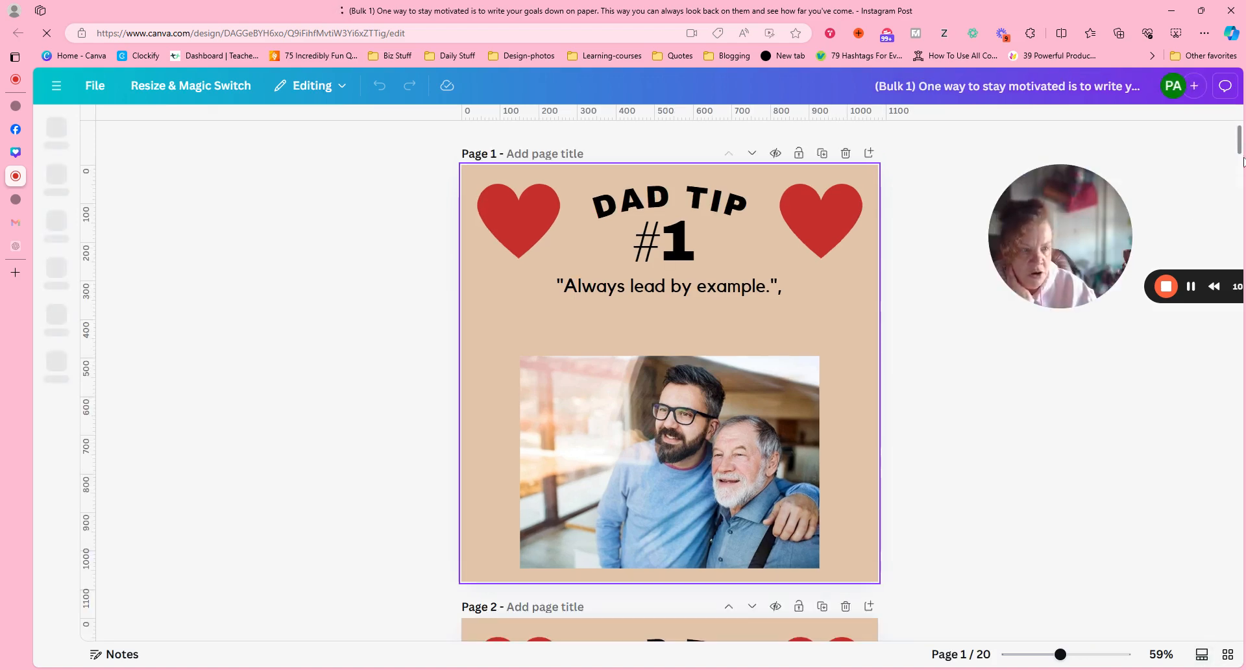
{"action": "scroll", "coordinate": [1242, 162], "scroll_direction": "down", "scroll_amount": 10}
{"action": "left_click_drag", "start_coordinate": [1239, 184], "coordinate": [1239, 213]}
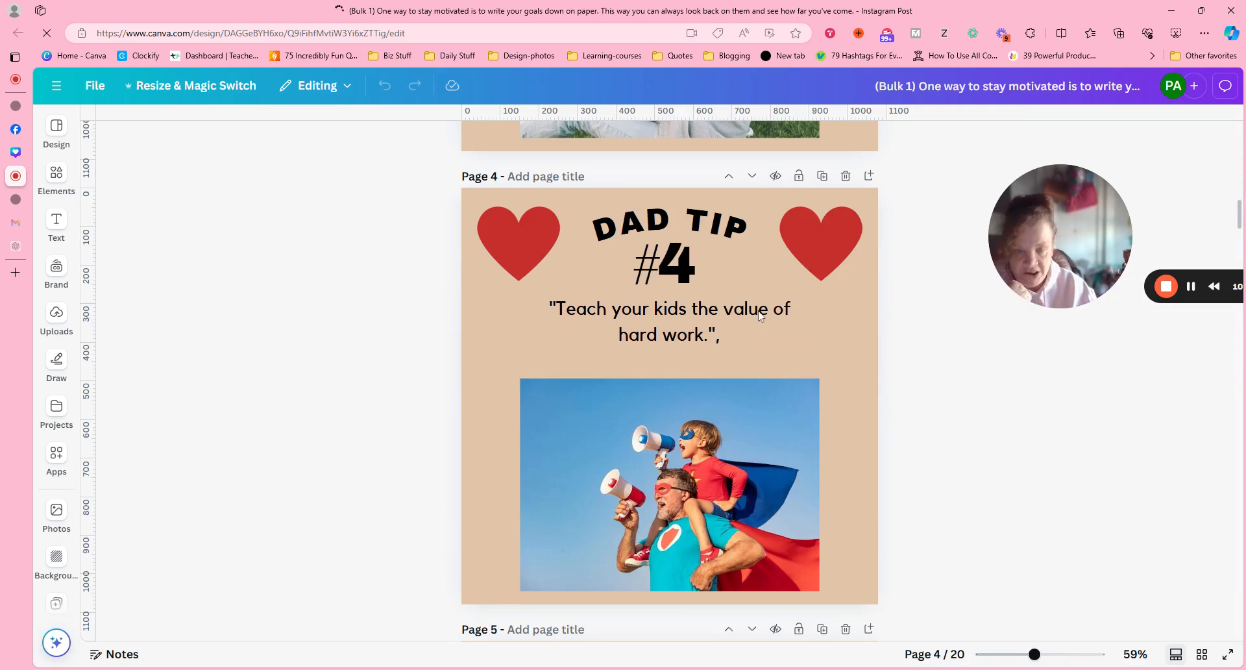
{"action": "scroll", "coordinate": [1236, 166], "scroll_direction": "up", "scroll_amount": 15}
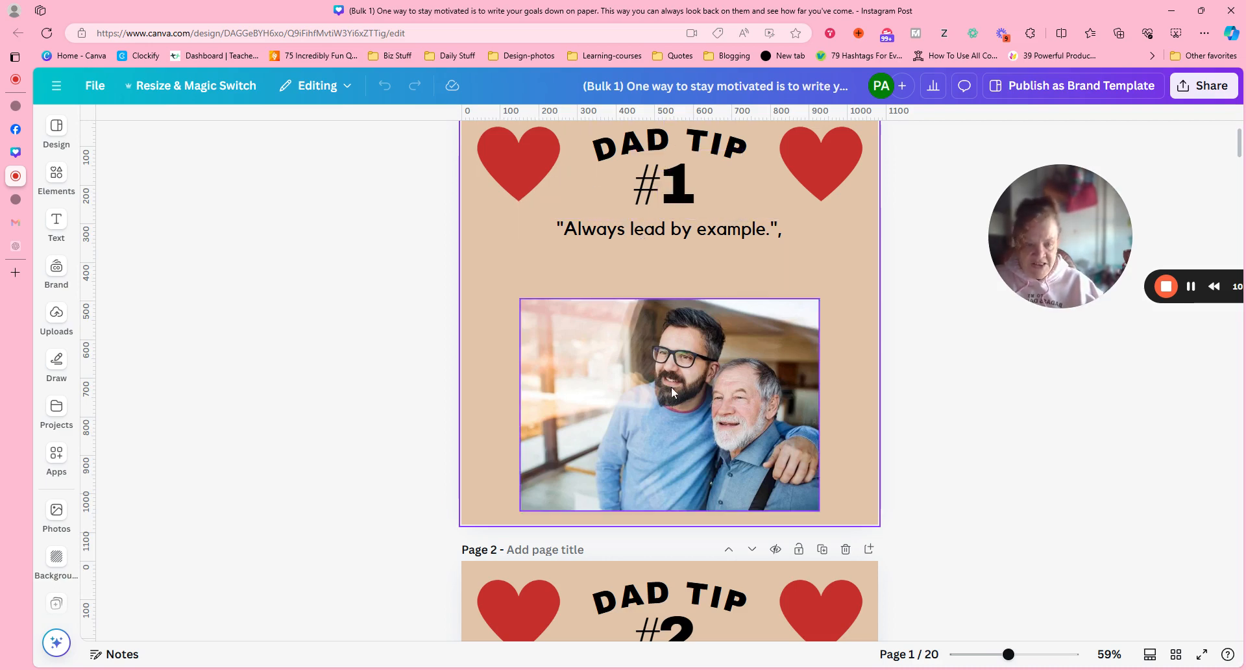
{"action": "scroll", "coordinate": [1241, 175], "scroll_direction": "down", "scroll_amount": 7}
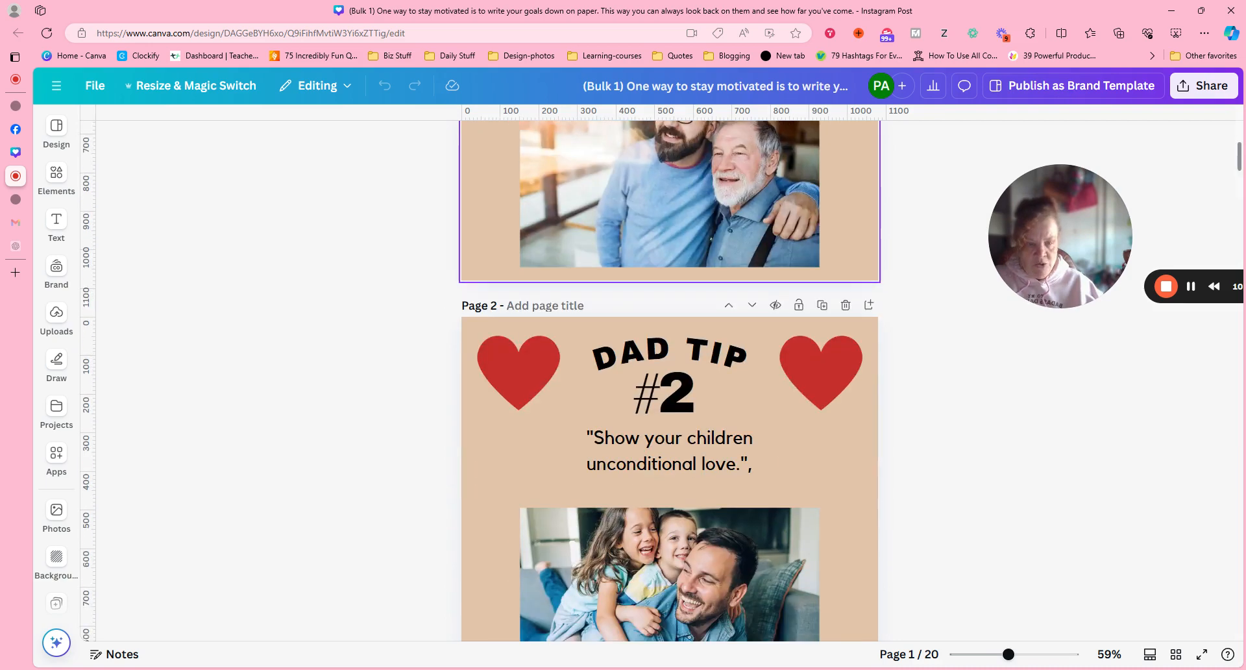
{"action": "left_click_drag", "start_coordinate": [1240, 175], "coordinate": [1243, 77]}
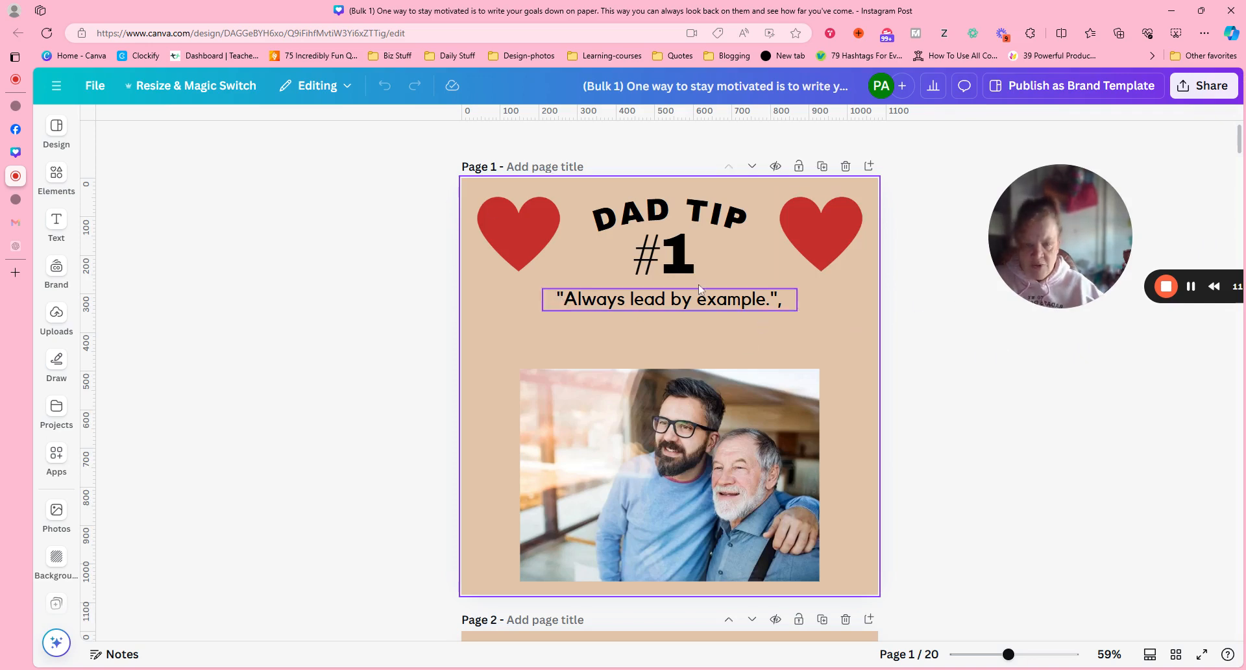
- Use Find and replace text to remove all double quotation marks from the whole design by replacing them with nothing
{"action": "left_click", "coordinate": [107, 91]}
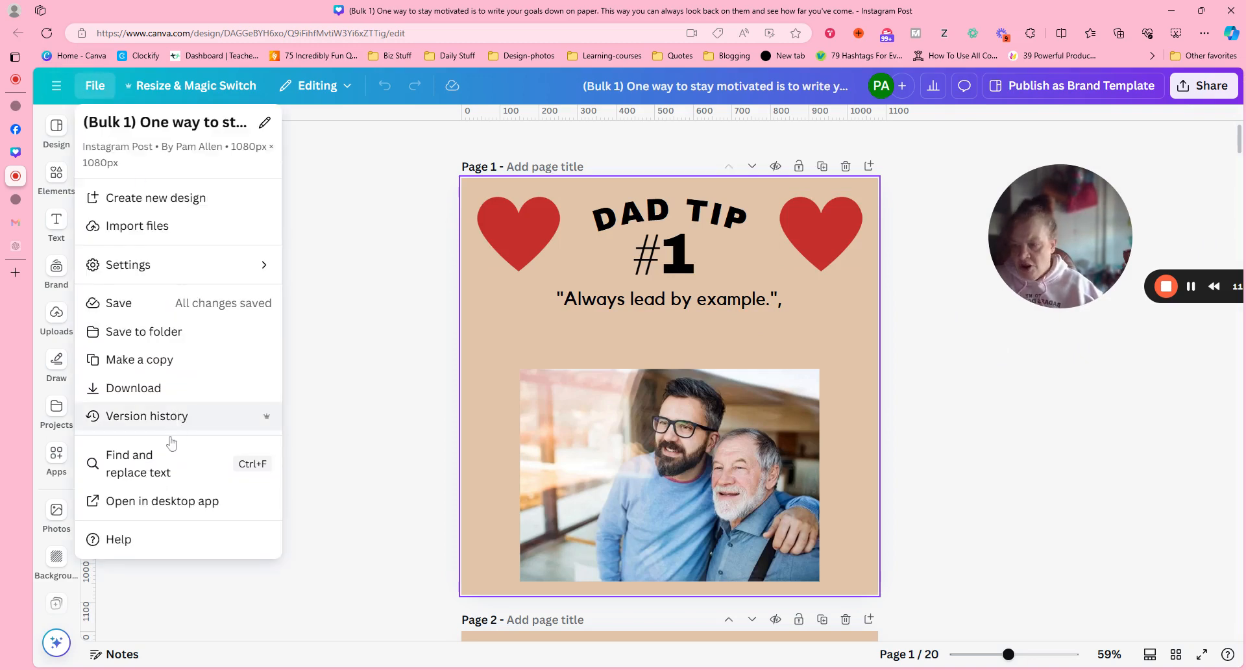
{"action": "left_click", "coordinate": [158, 464]}
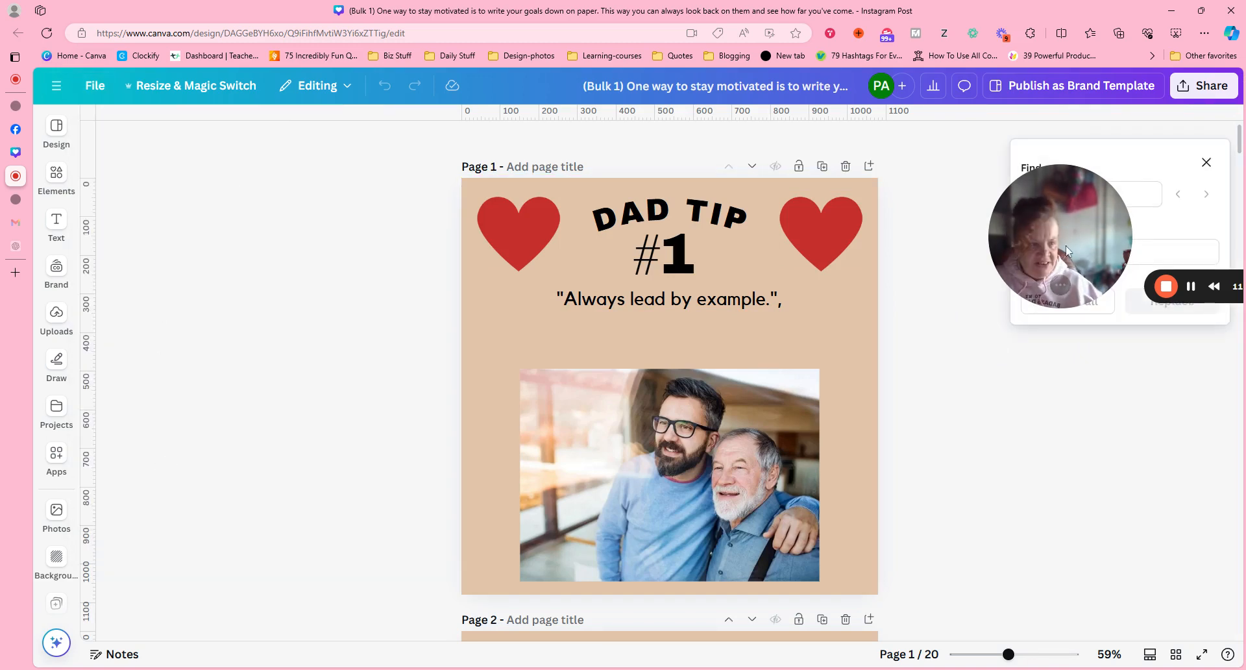
{"action": "left_click_drag", "start_coordinate": [1067, 252], "coordinate": [957, 443]}
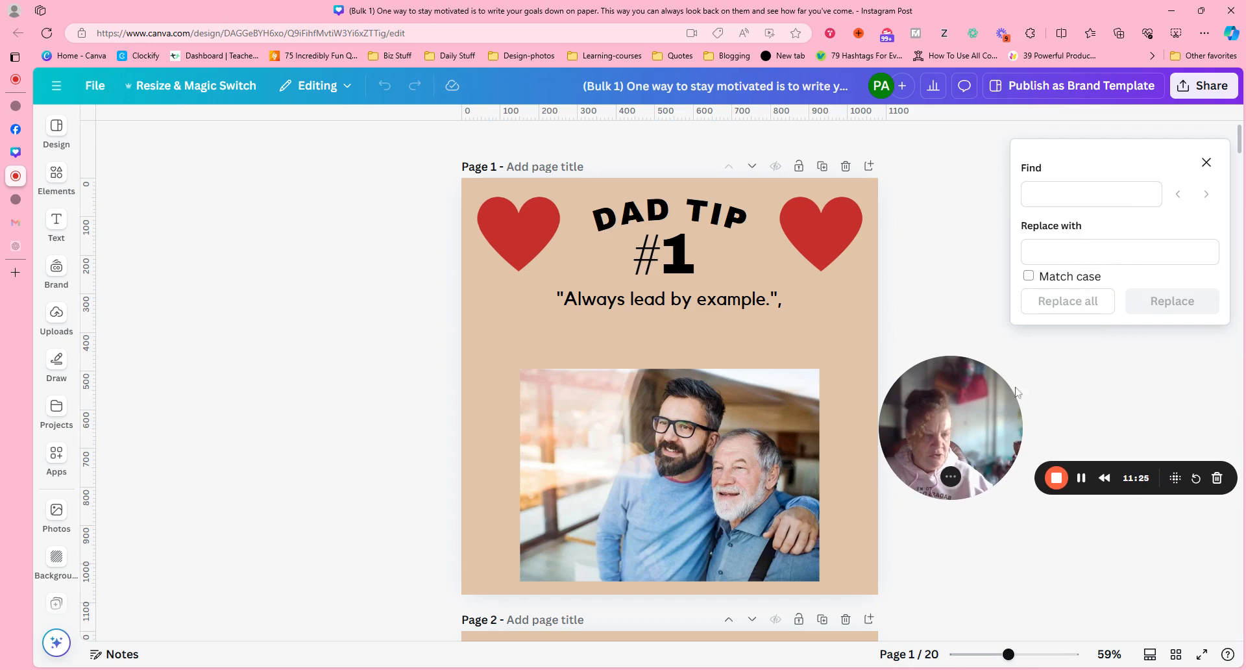
{"action": "left_click", "coordinate": [1059, 188]}
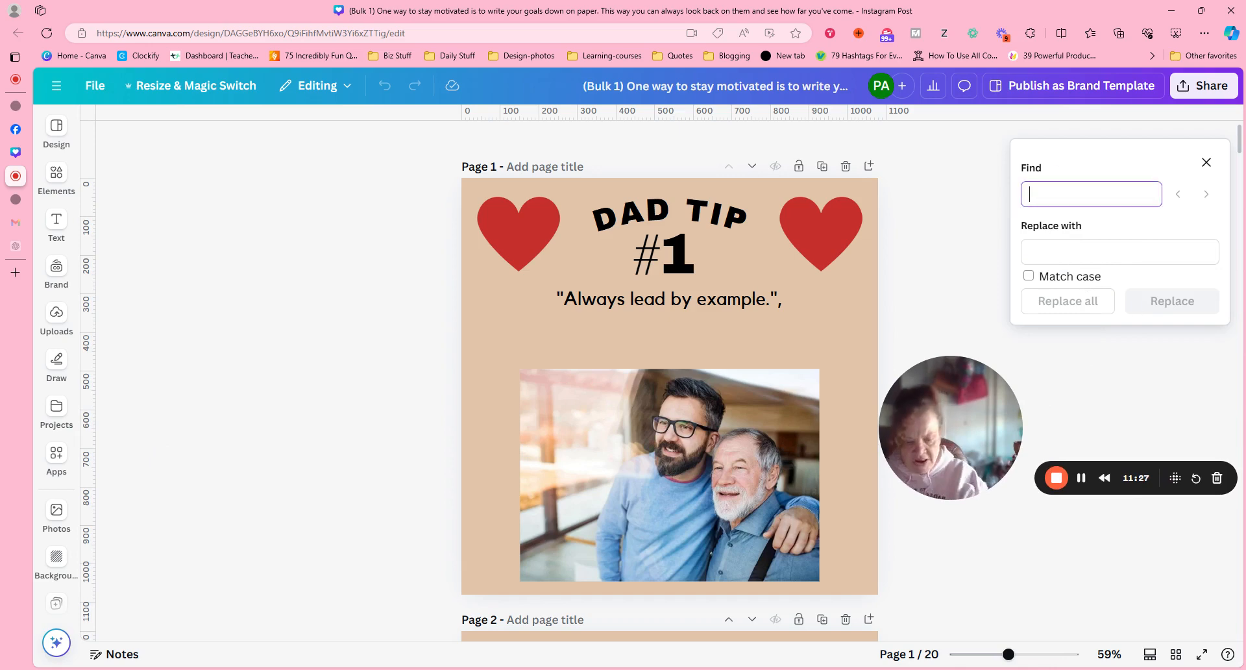
{"action": "type", "text": "\""}
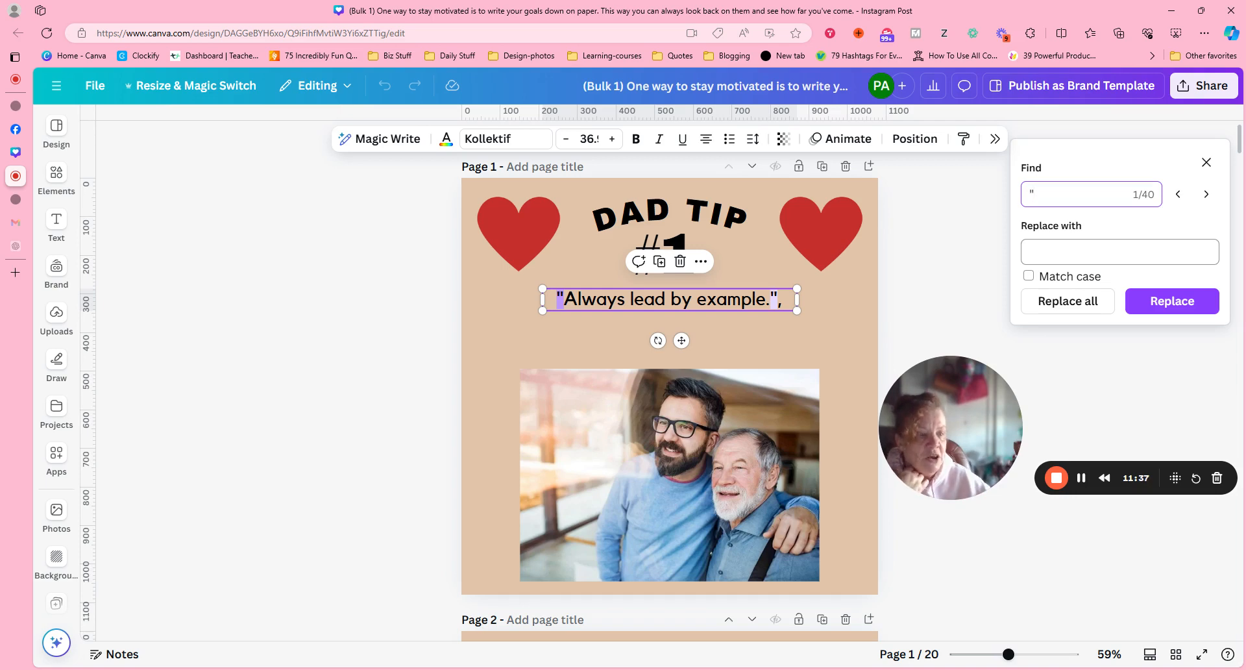
{"action": "left_click", "coordinate": [1054, 307]}
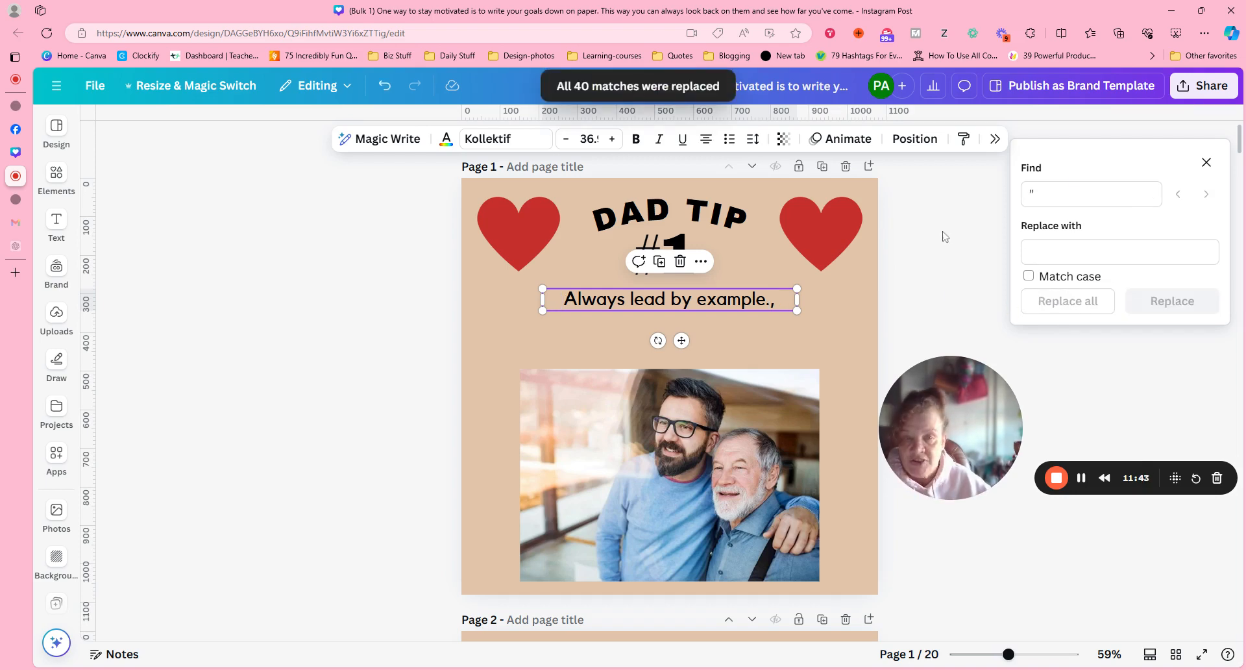
- Remove all commas from the design's text by replacing every "," with nothing
{"action": "left_click_drag", "start_coordinate": [1058, 195], "coordinate": [1011, 199]}
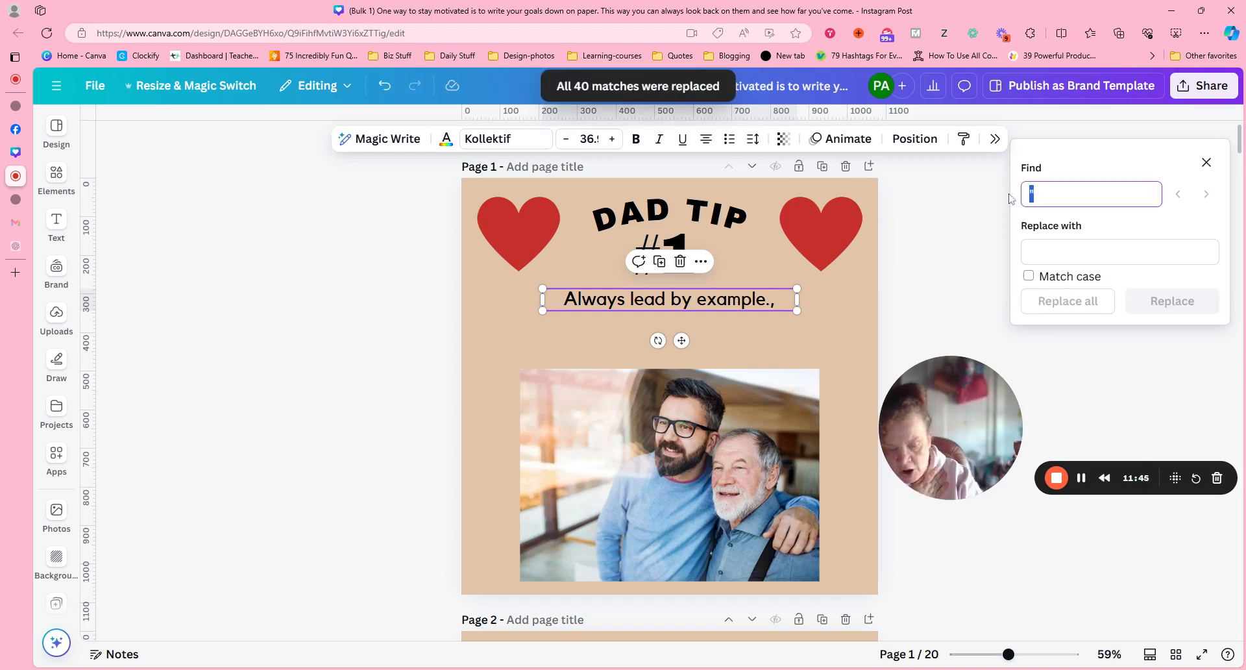
{"action": "type", "text": ","}
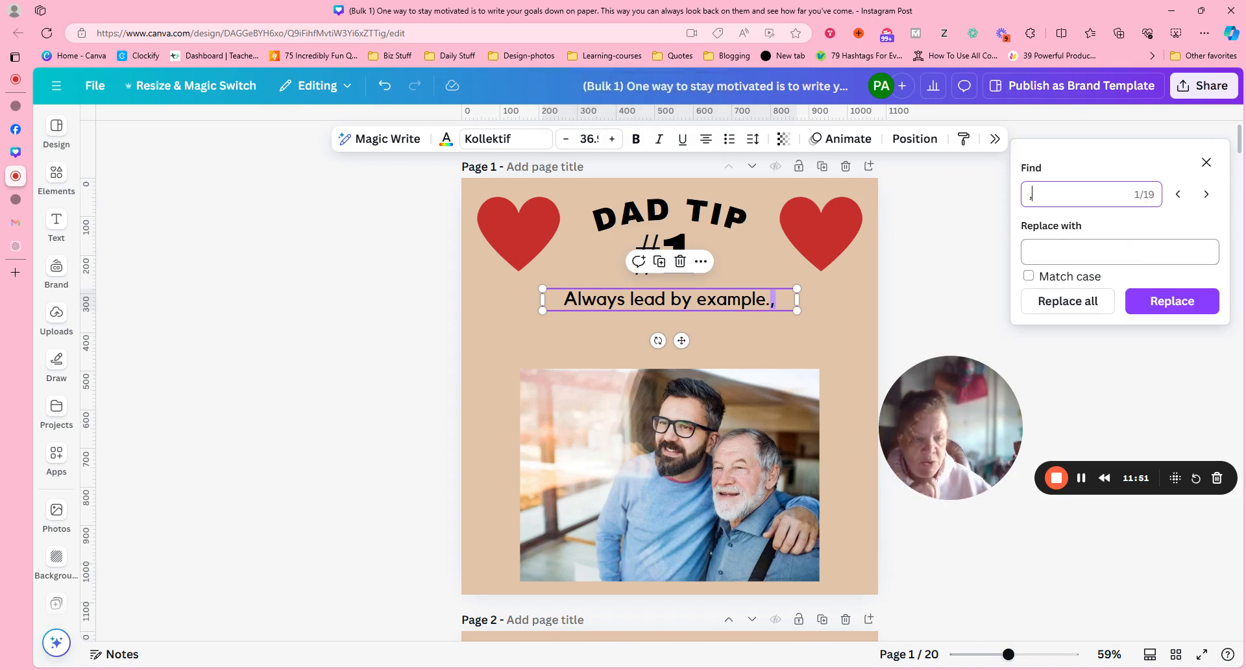
{"action": "left_click", "coordinate": [1062, 306]}
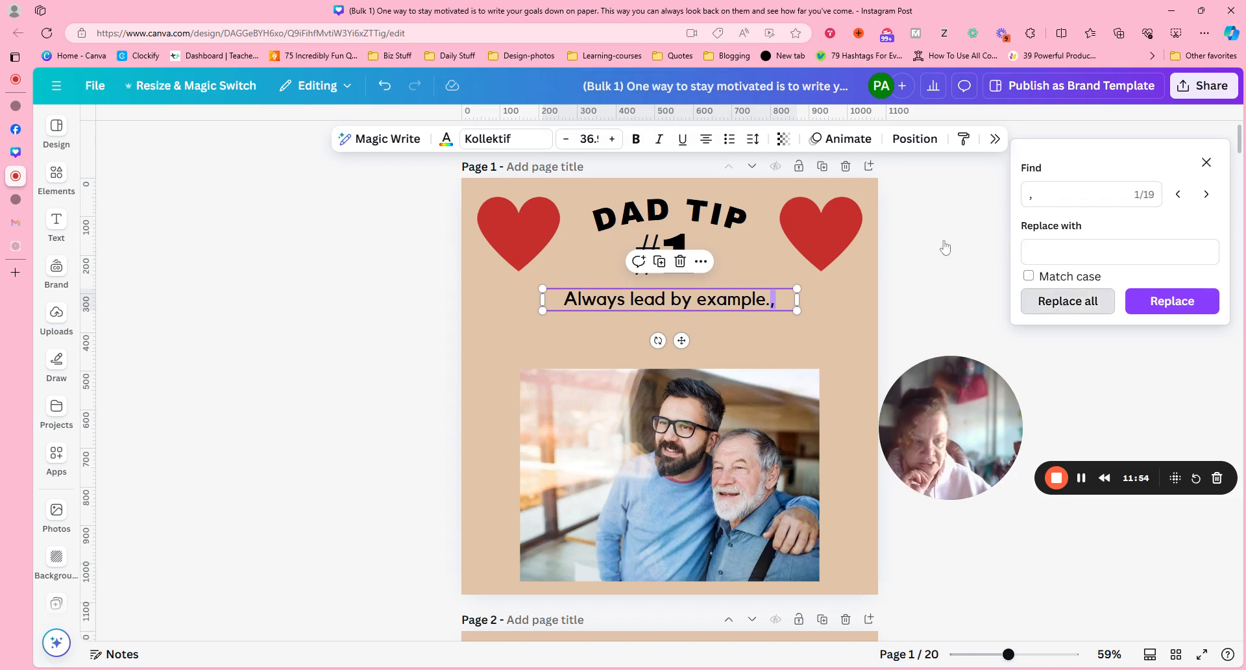
{"action": "left_click", "coordinate": [942, 214]}
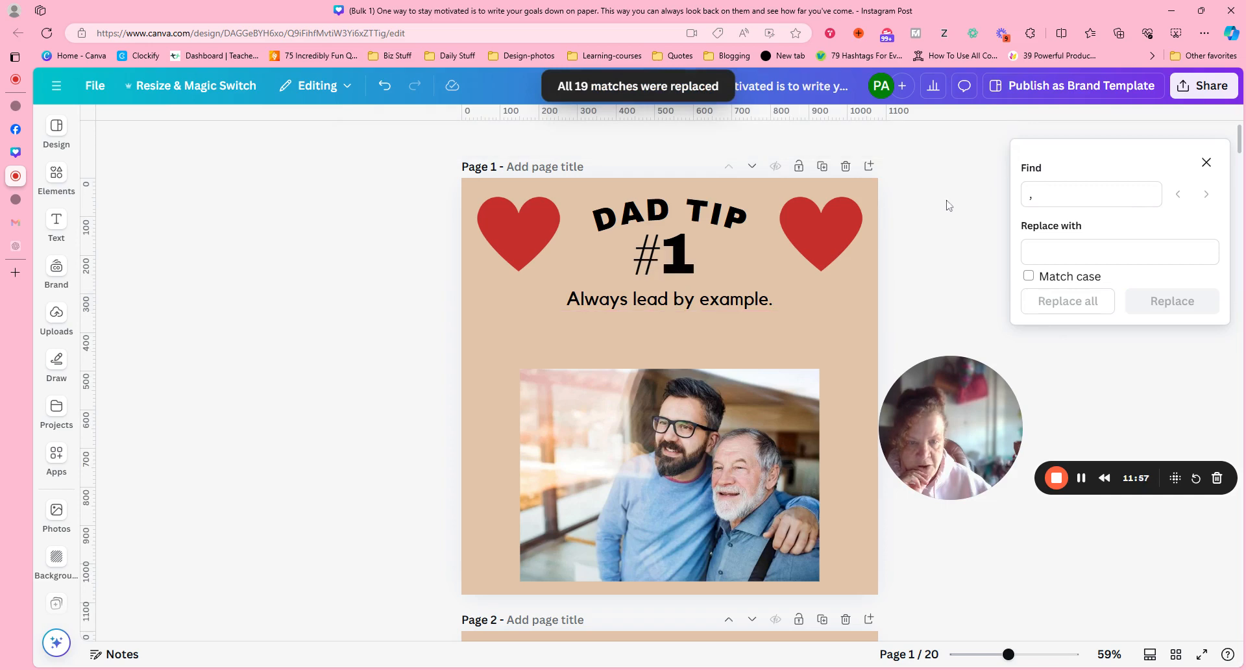
- On page 1, move the tip text slightly lower and change the background to the light blue from the photo colors
{"action": "left_click_drag", "start_coordinate": [693, 305], "coordinate": [695, 318]}
{"action": "left_click", "coordinate": [936, 218]}
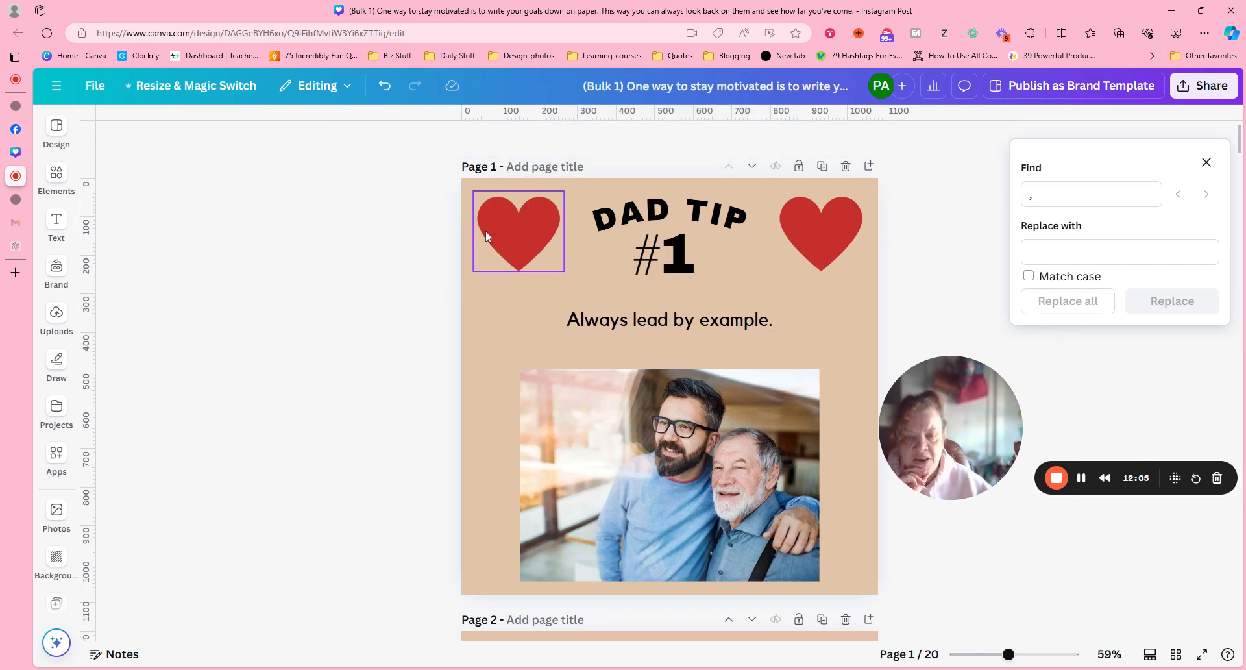
{"action": "left_click", "coordinate": [480, 330]}
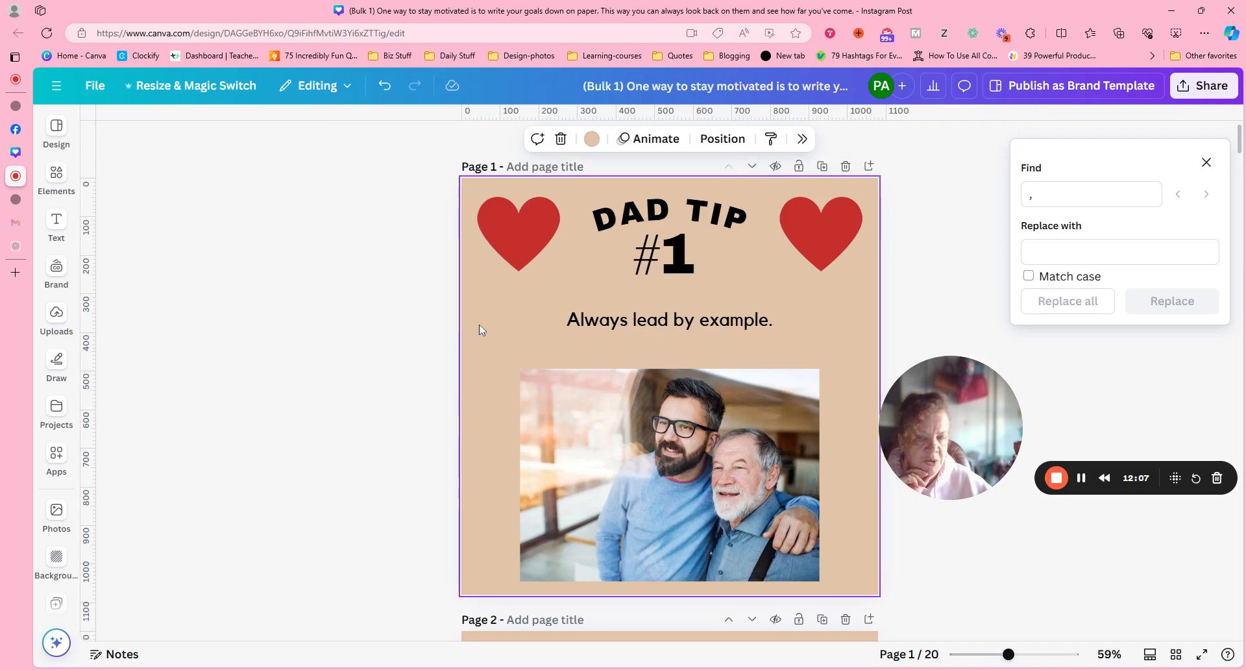
{"action": "left_click", "coordinate": [591, 139]}
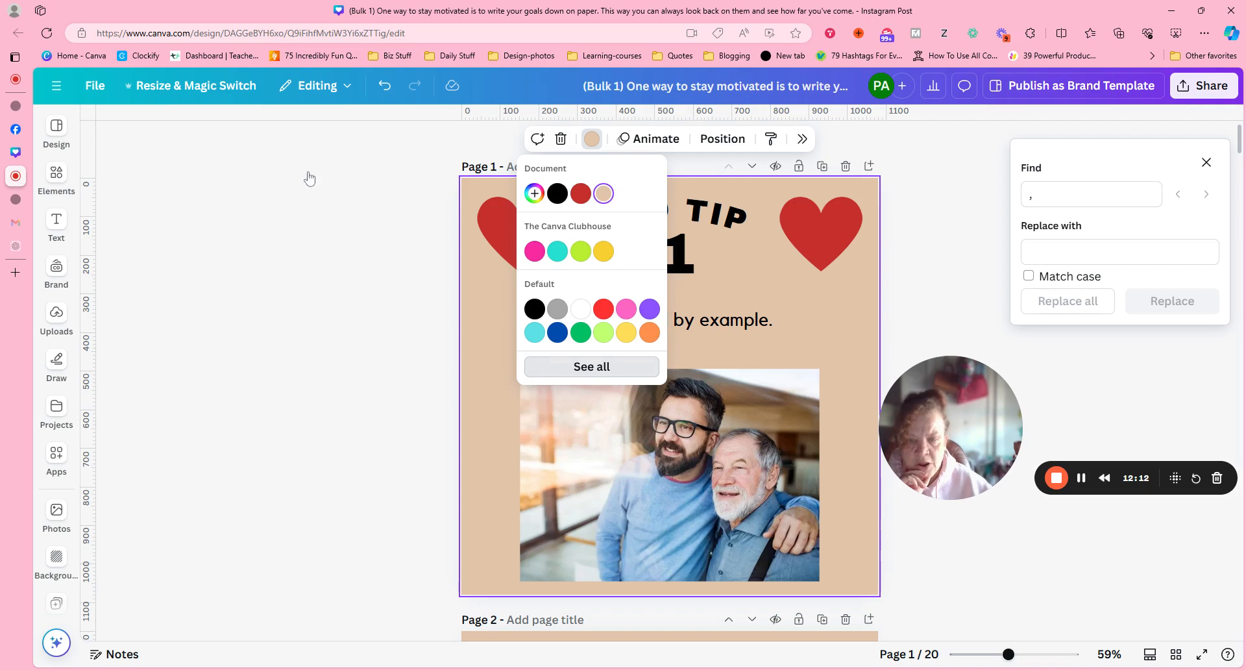
{"action": "left_click", "coordinate": [592, 367]}
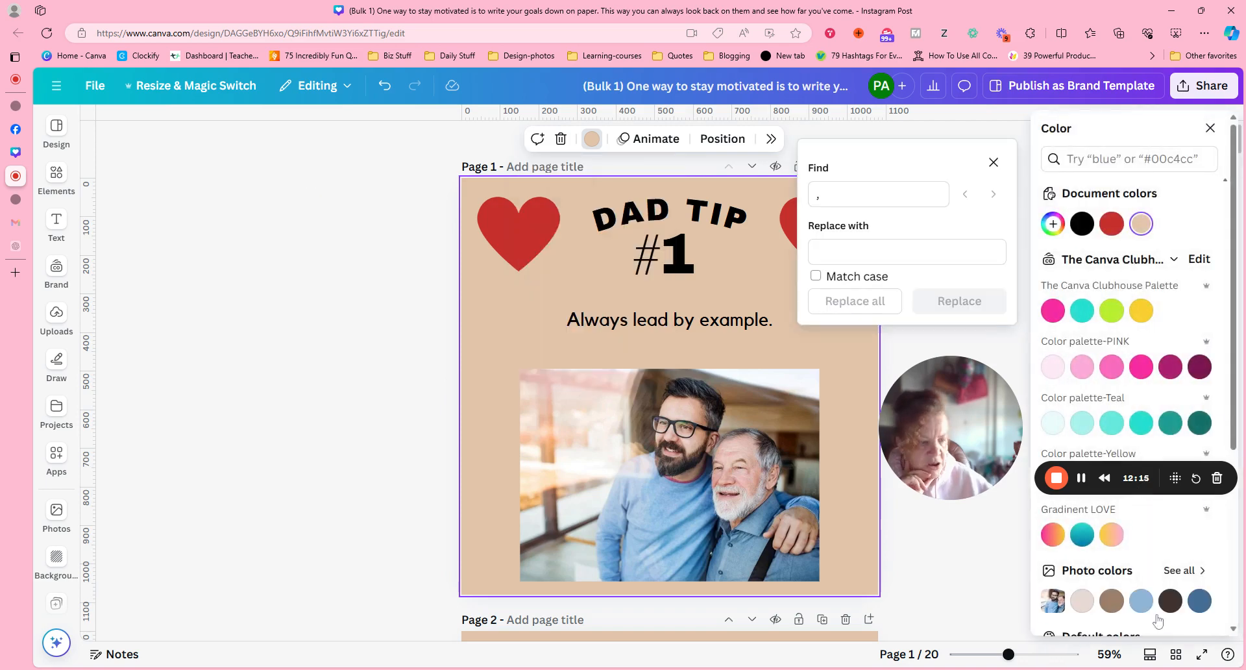
{"action": "left_click", "coordinate": [1141, 601]}
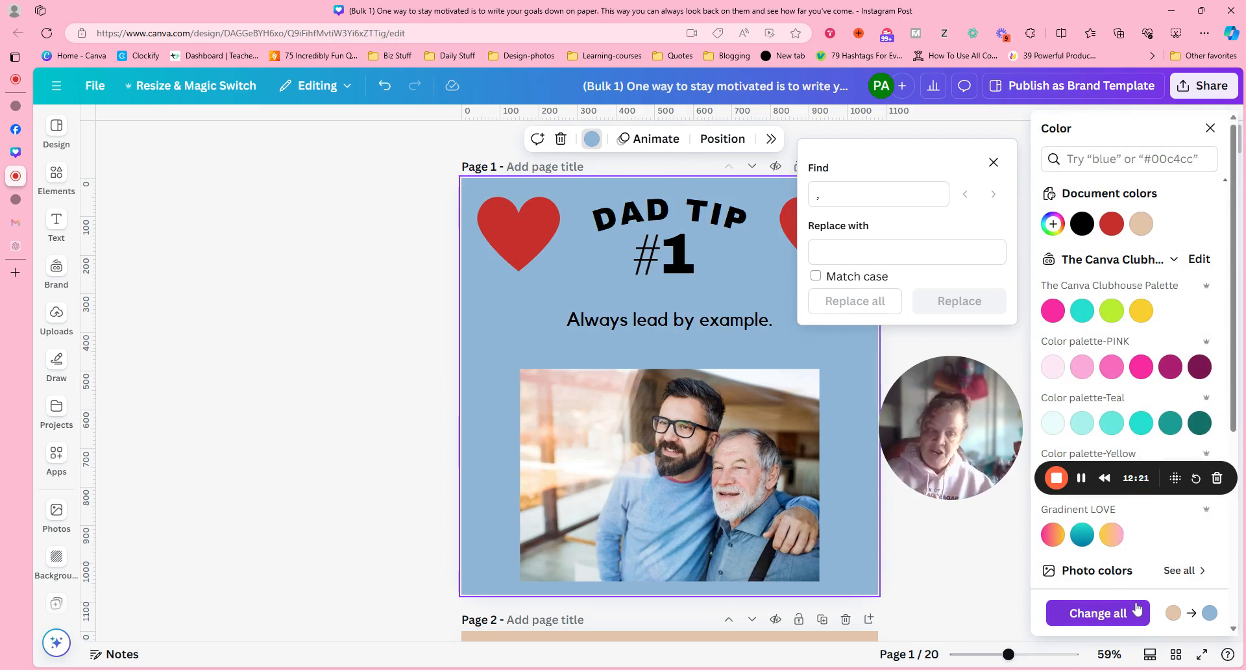
- Review all 20 Dad Tip pages in grid view and return to the scrolling page view
{"action": "left_click", "coordinate": [1176, 655]}
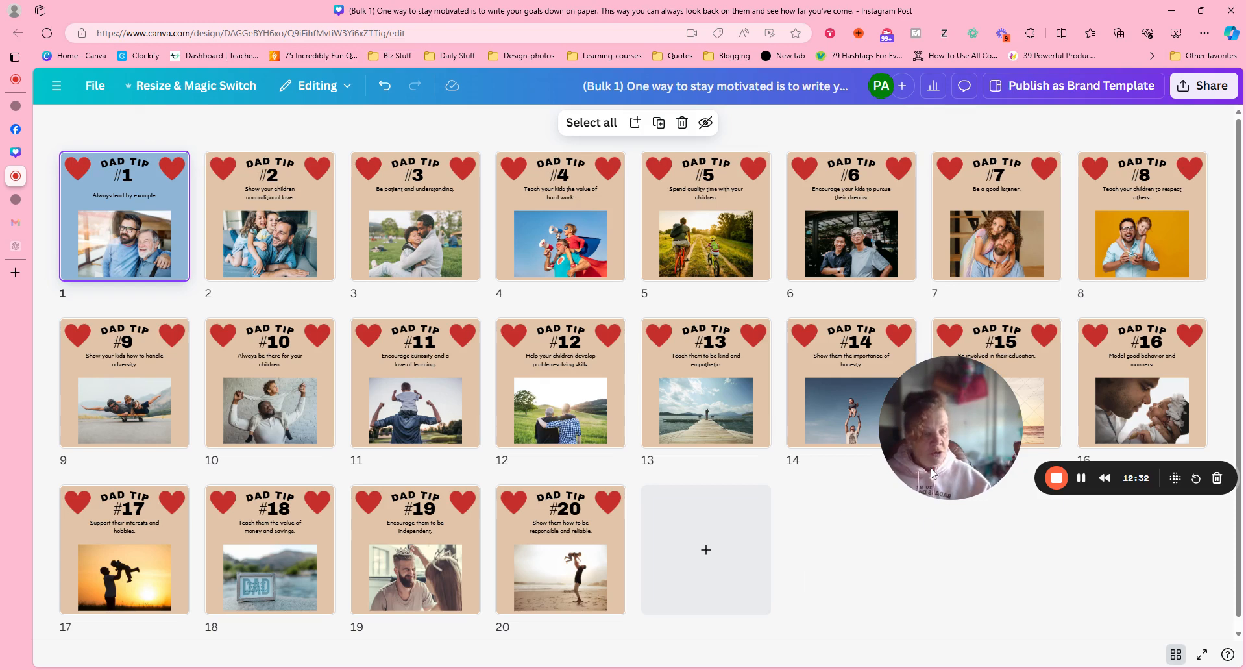
{"action": "left_click_drag", "start_coordinate": [960, 461], "coordinate": [933, 570]}
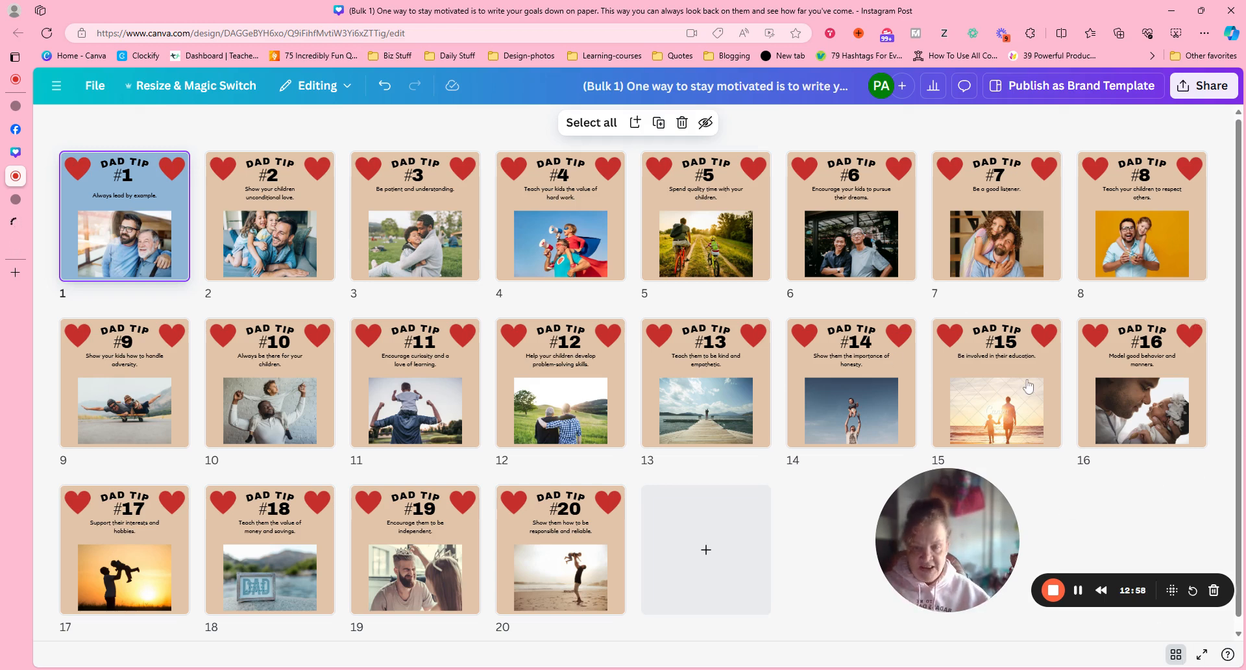
{"action": "key", "text": "ctrl+f"}
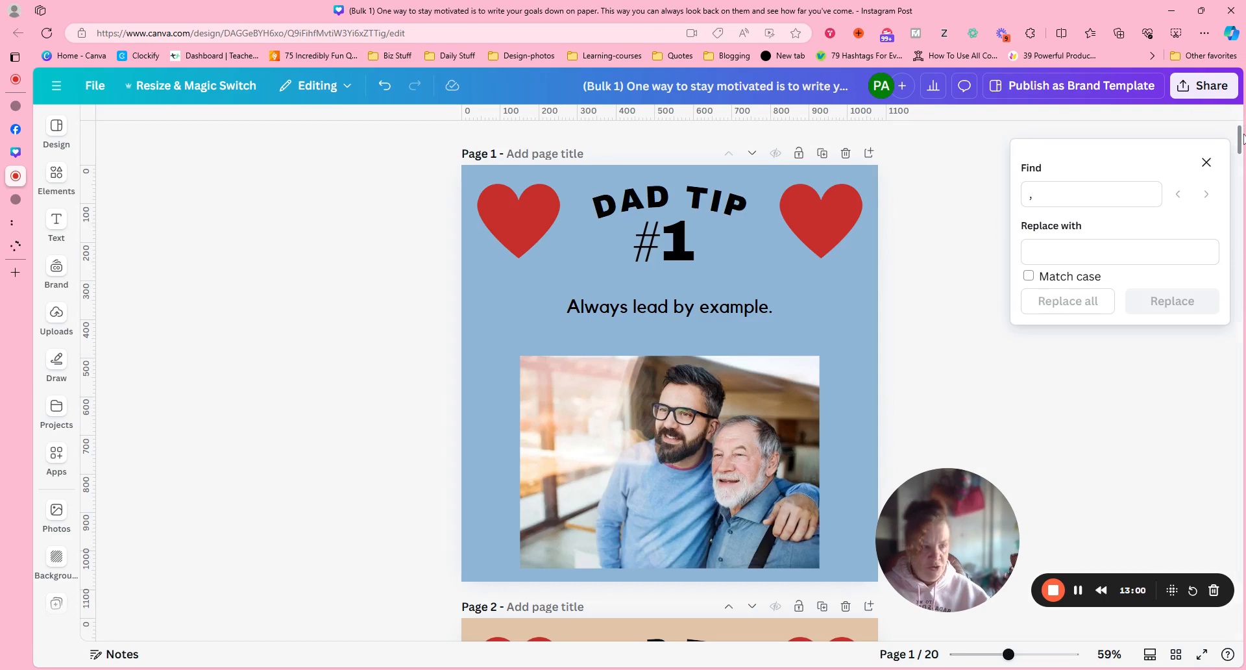
- On page 10, group the # sign with the number 10 and center the group horizontally on the page
{"action": "scroll", "coordinate": [1241, 139], "scroll_direction": "down", "scroll_amount": 15}
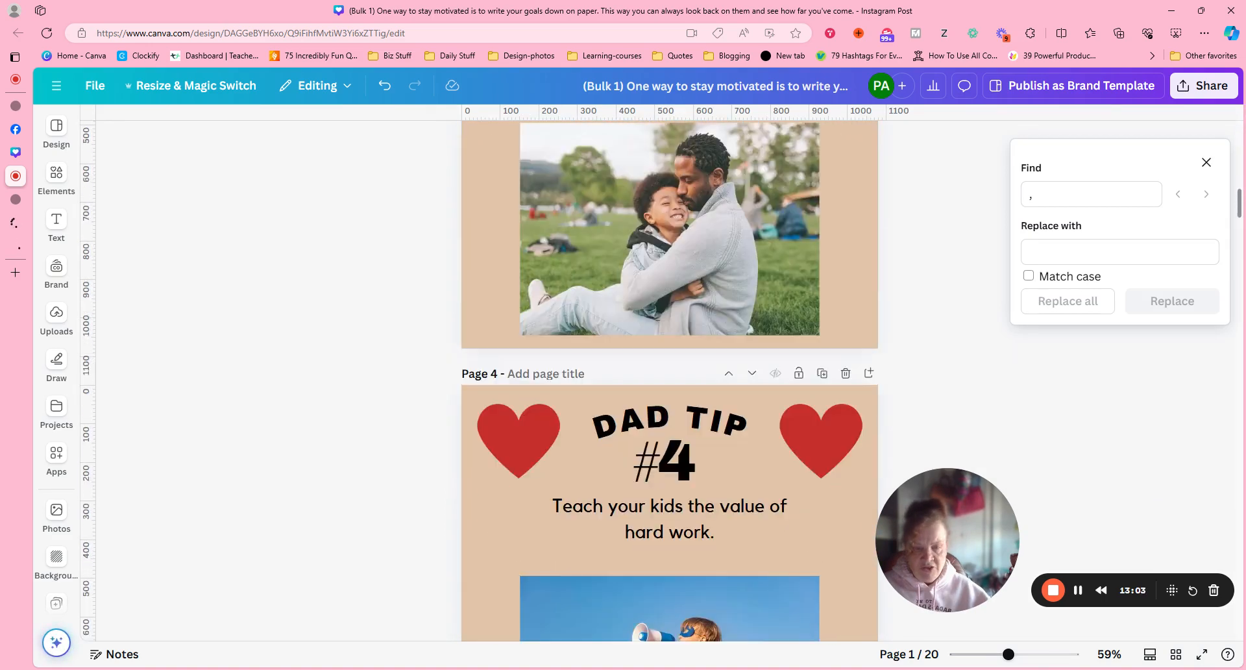
{"action": "scroll", "coordinate": [670, 381], "scroll_direction": "down", "scroll_amount": 12}
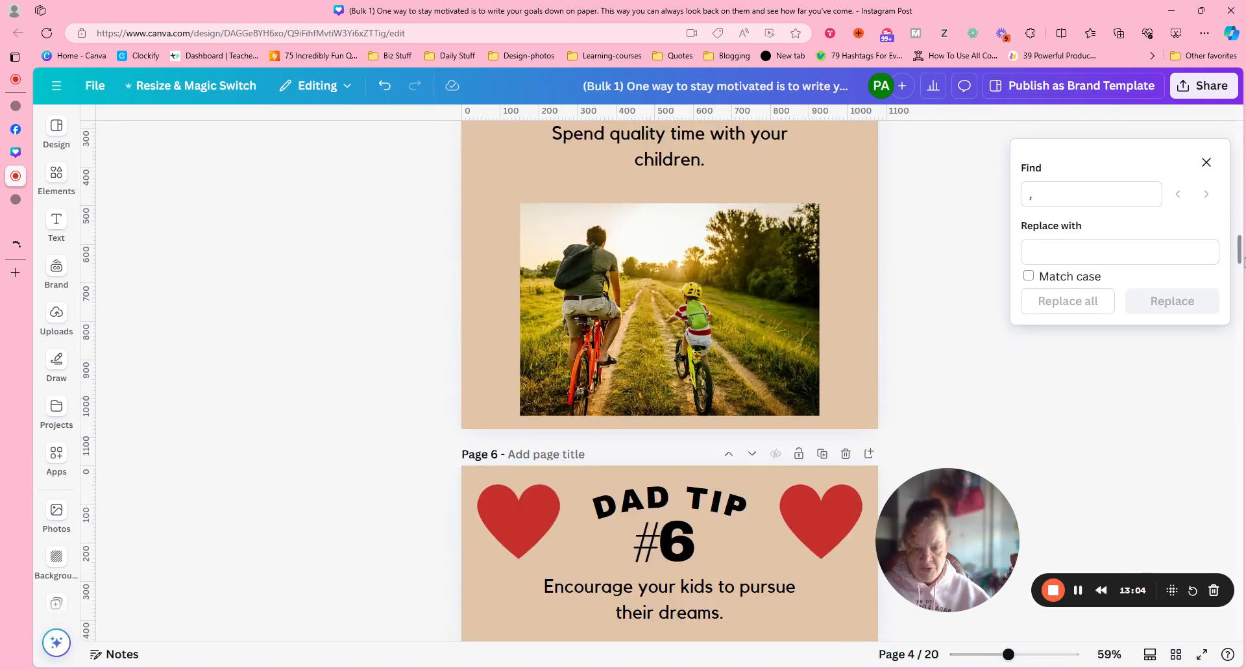
{"action": "scroll", "coordinate": [670, 381], "scroll_direction": "down", "scroll_amount": 12}
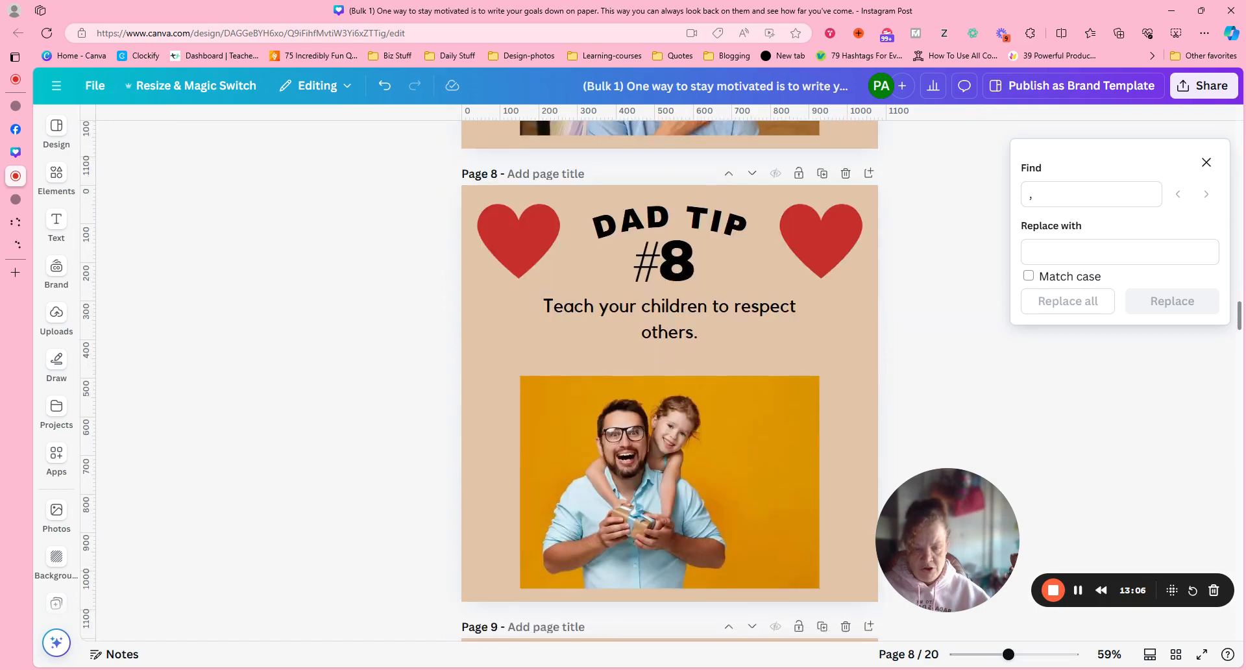
{"action": "scroll", "coordinate": [1179, 392], "scroll_direction": "down", "scroll_amount": 8}
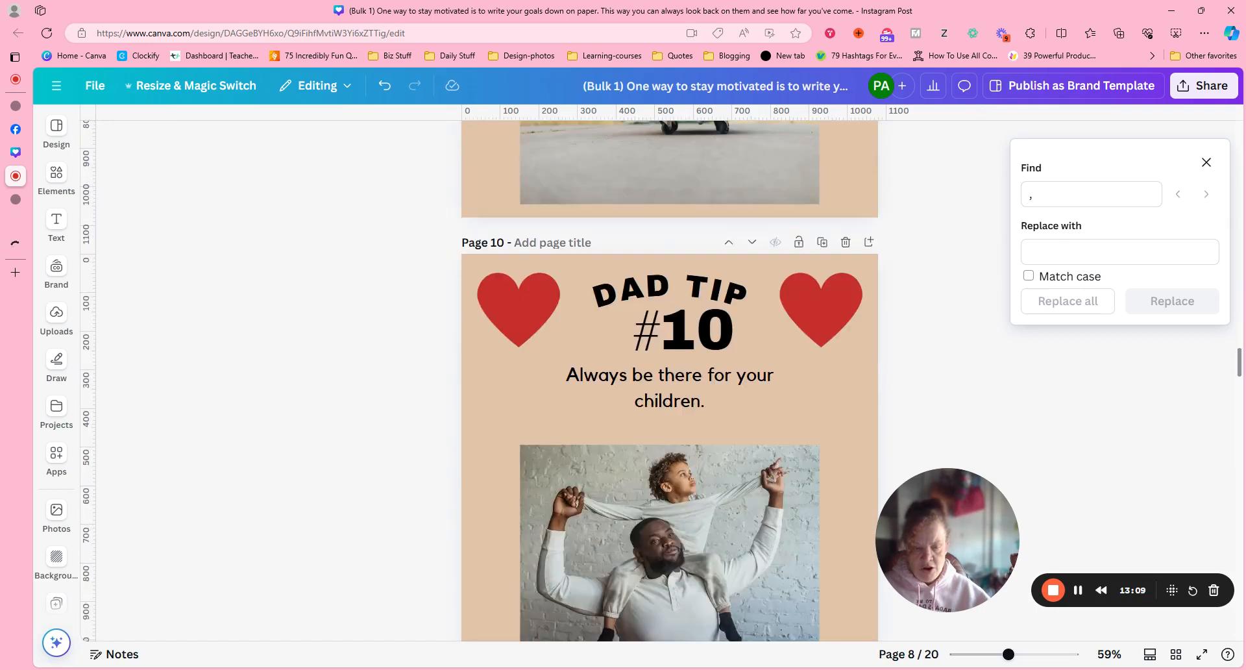
{"action": "left_click", "coordinate": [757, 350]}
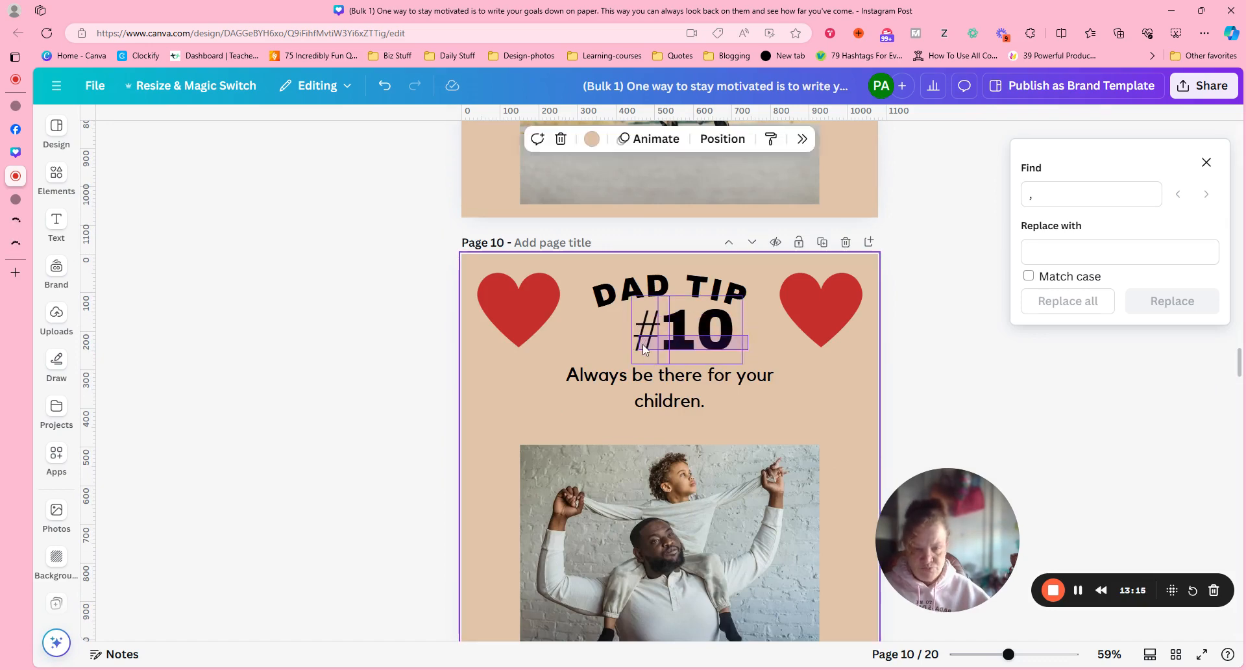
{"action": "left_click", "coordinate": [671, 338]}
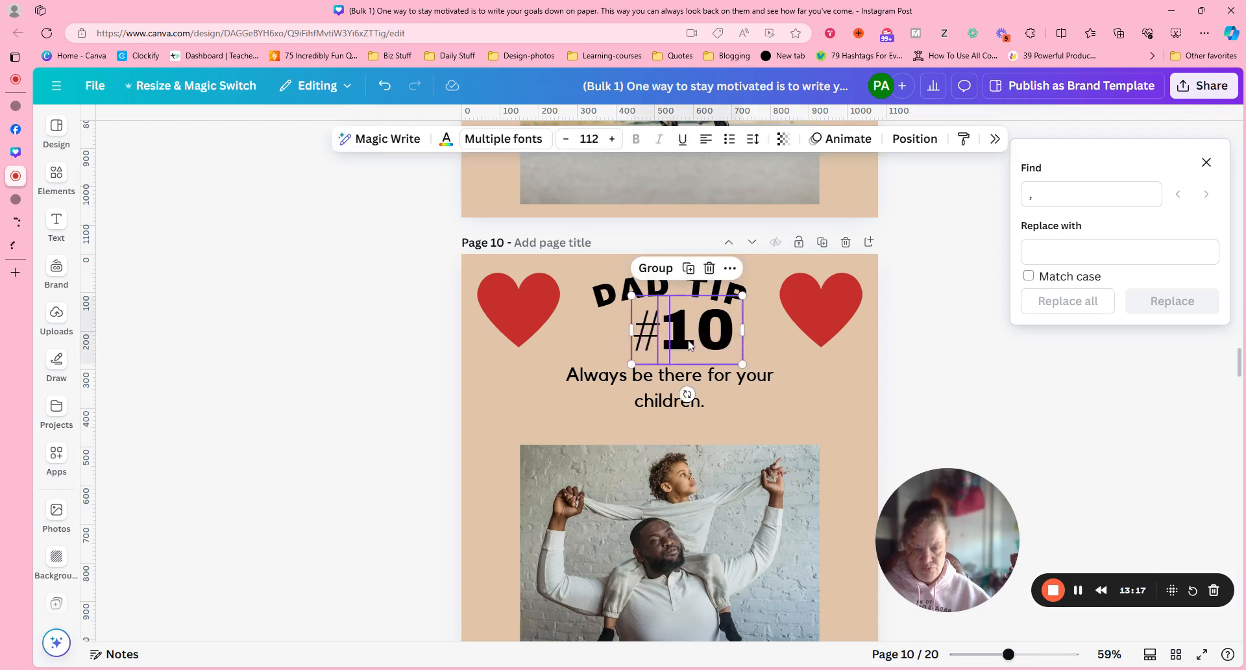
{"action": "left_click_drag", "start_coordinate": [671, 338], "coordinate": [676, 340]}
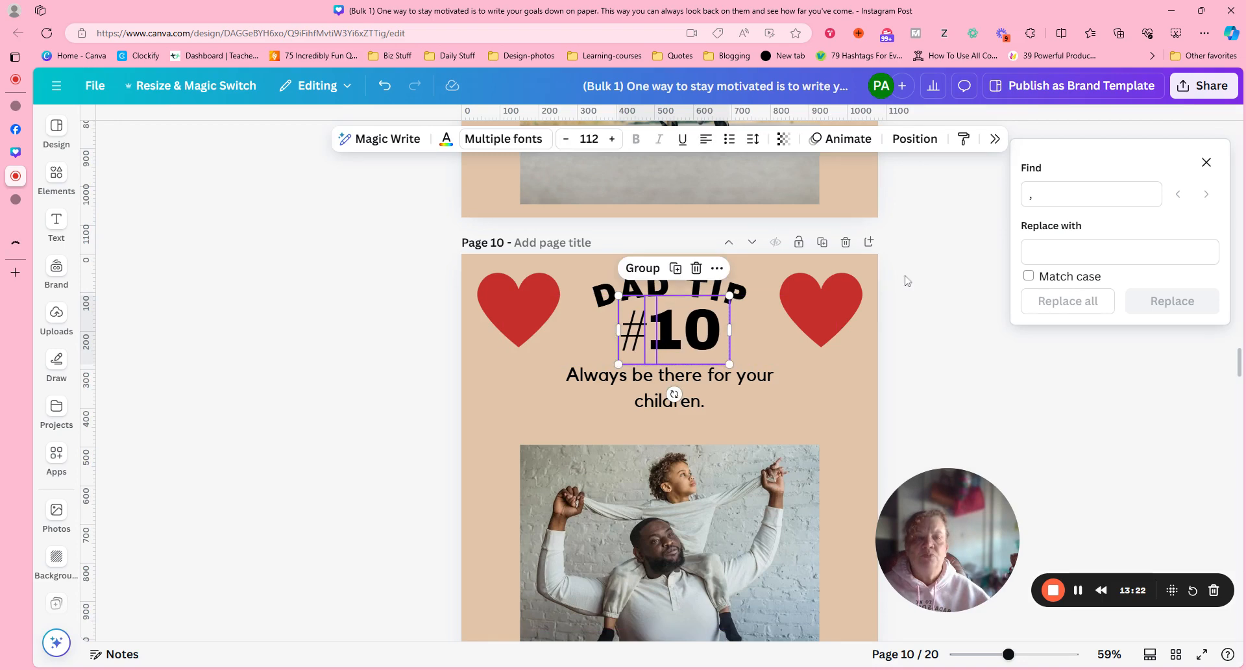
{"action": "left_click", "coordinate": [643, 268]}
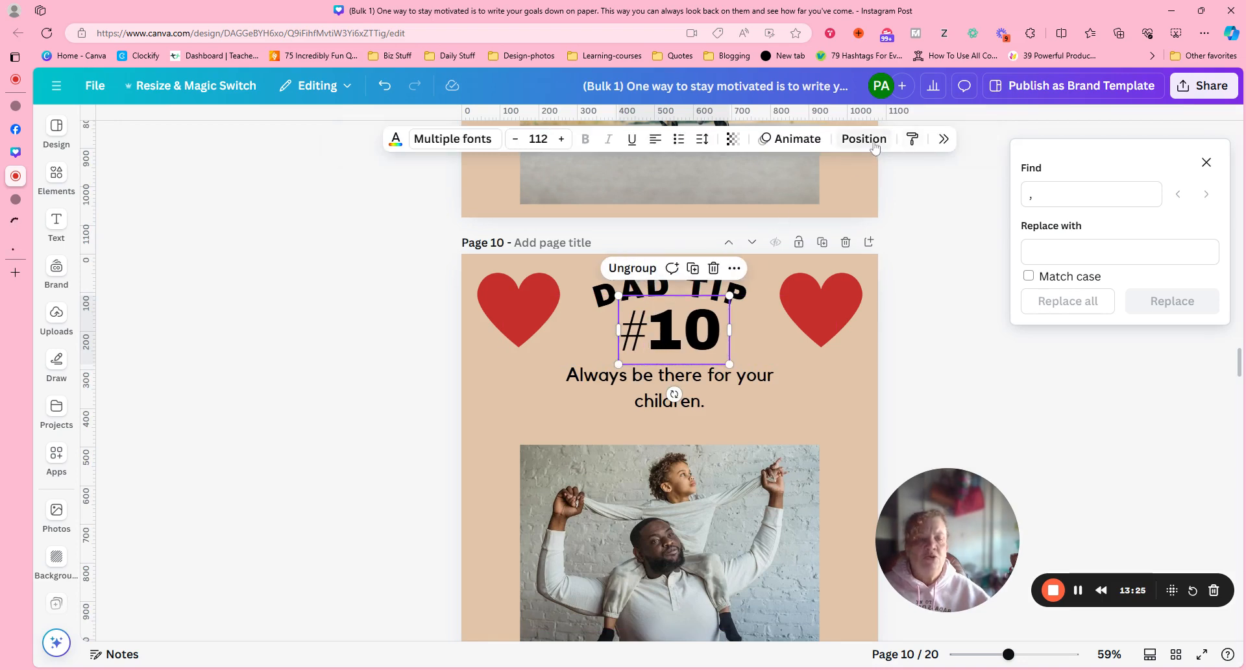
{"action": "left_click", "coordinate": [873, 143]}
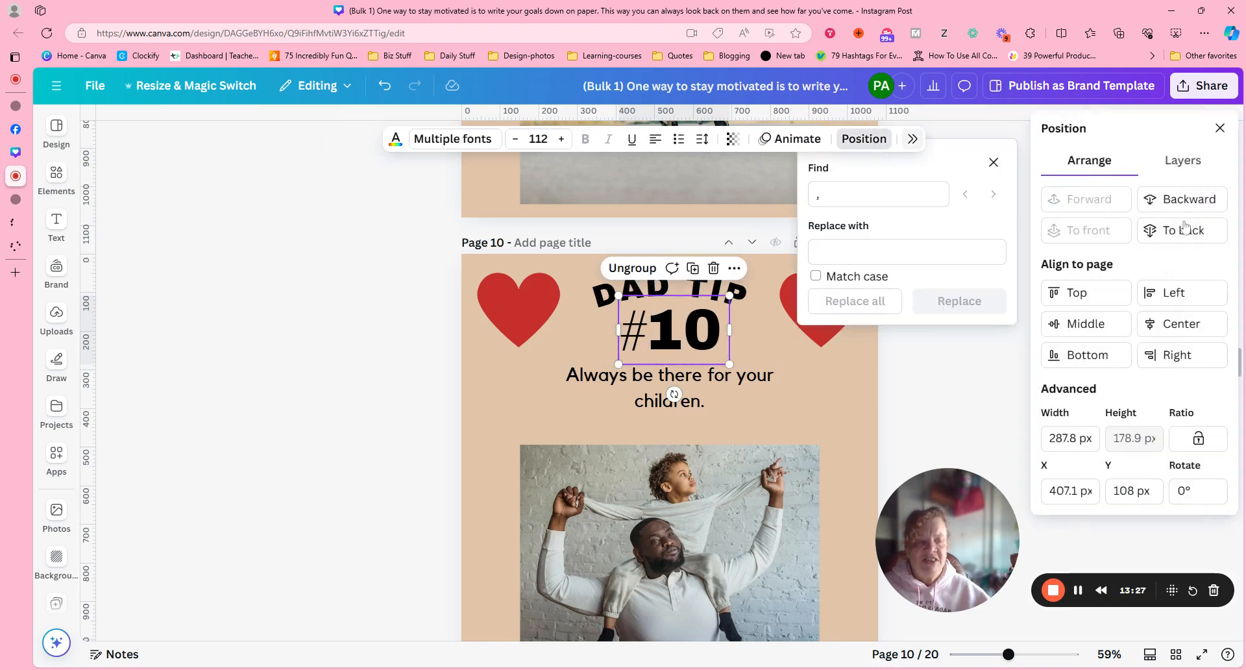
{"action": "left_click", "coordinate": [1192, 324]}
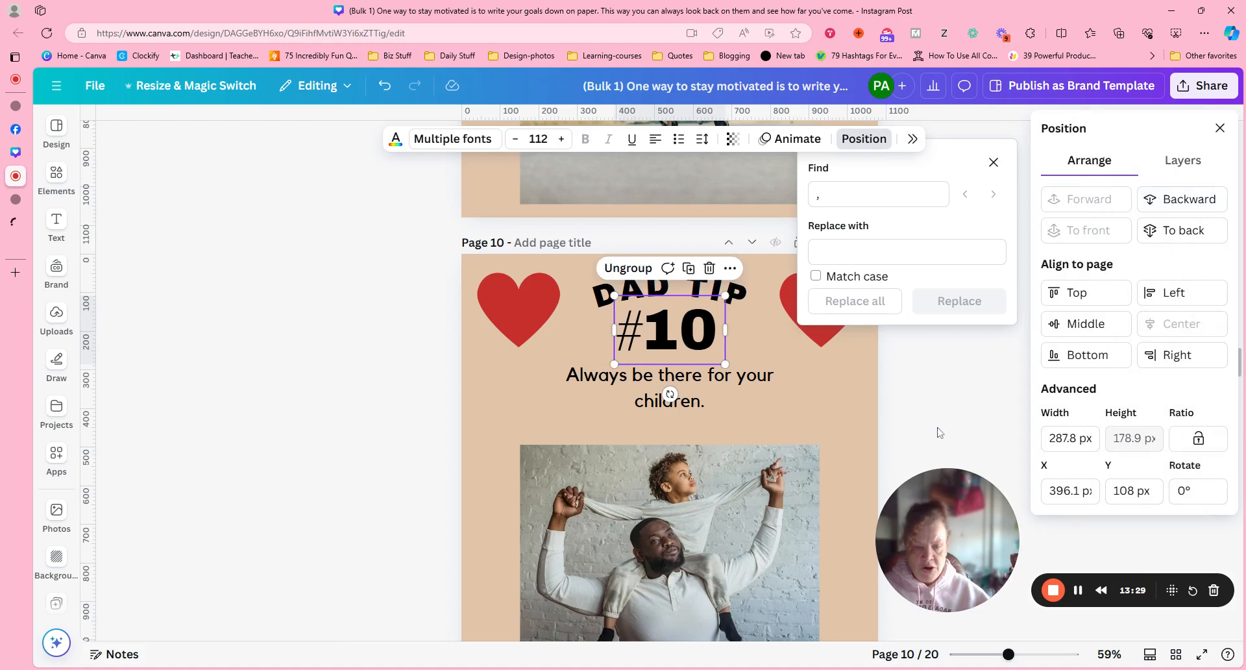
{"action": "left_click", "coordinate": [941, 406]}
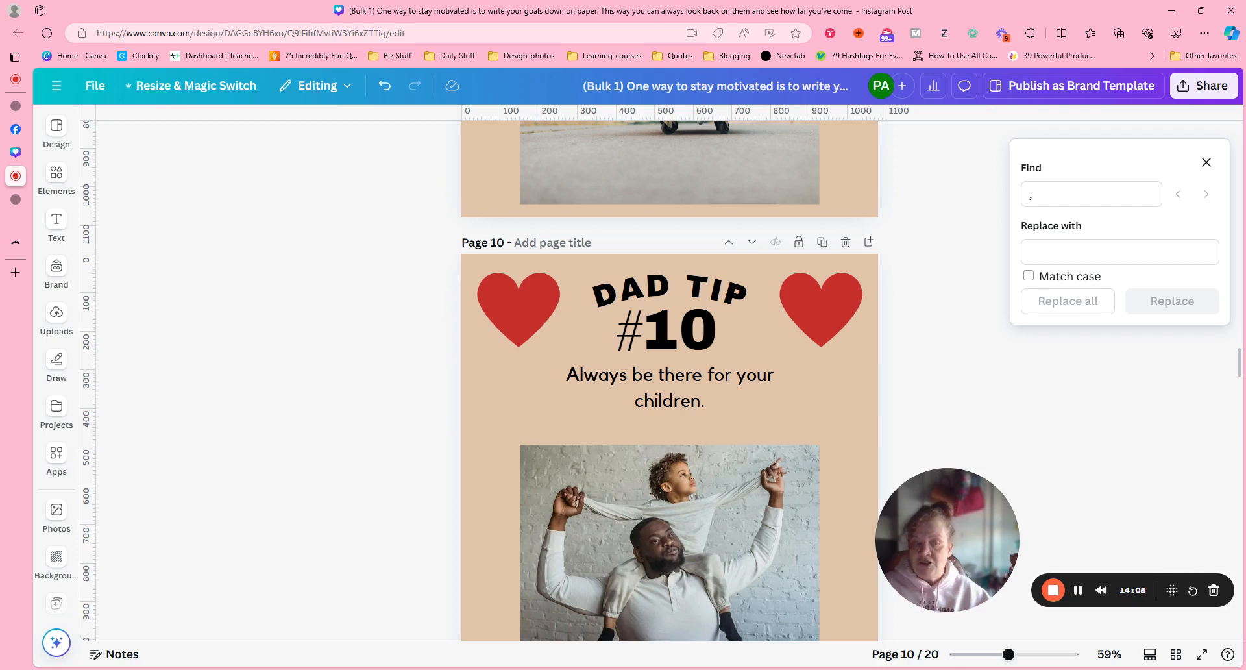
- Switch to the browser tab with the original one-page Dad Tip design and go from there to the Canva Projects page
{"action": "mouse_move", "coordinate": [15, 177]}
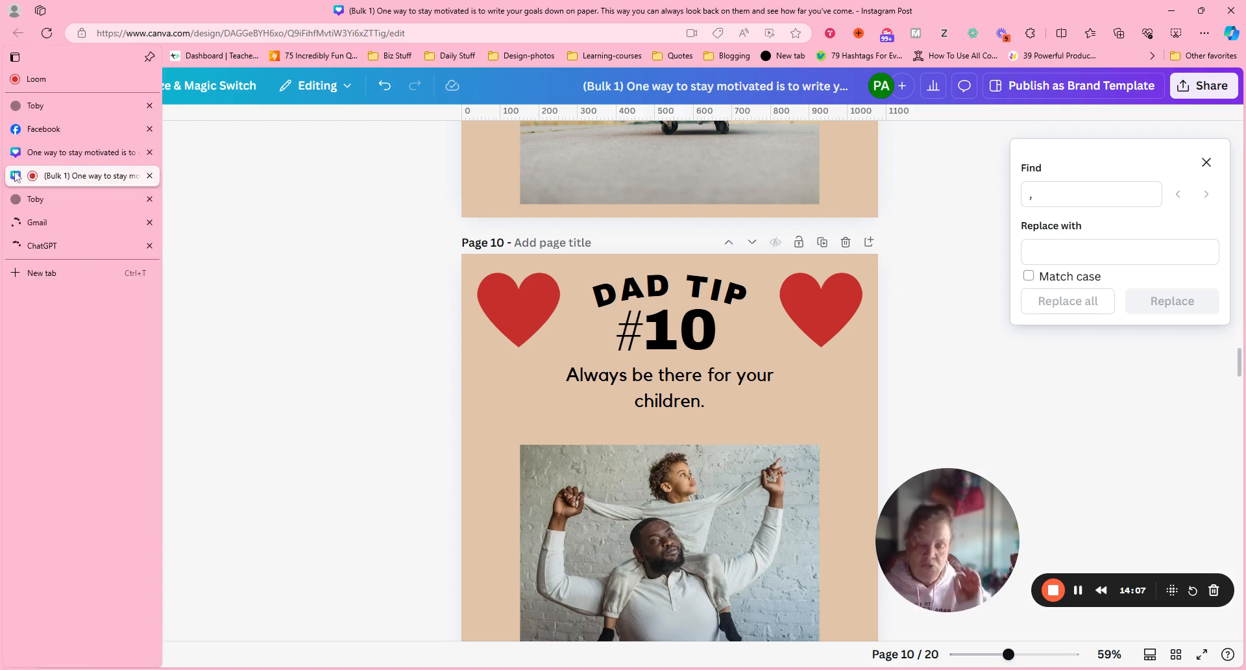
{"action": "left_click", "coordinate": [73, 154]}
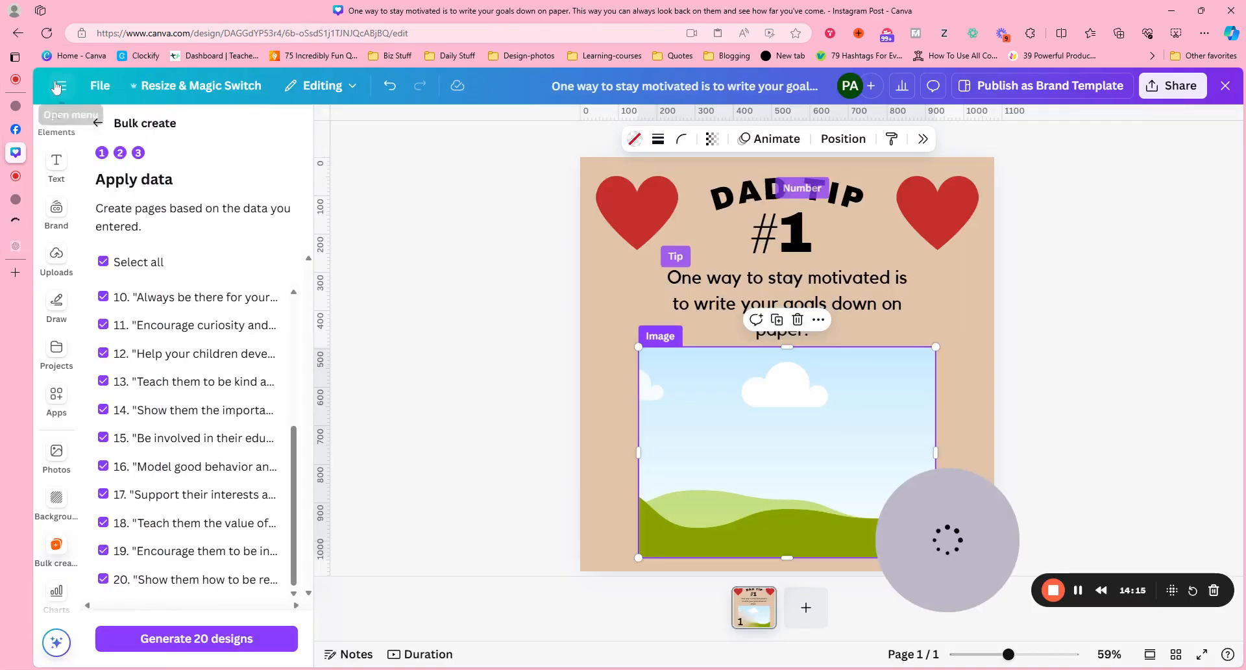
{"action": "left_click", "coordinate": [61, 85]}
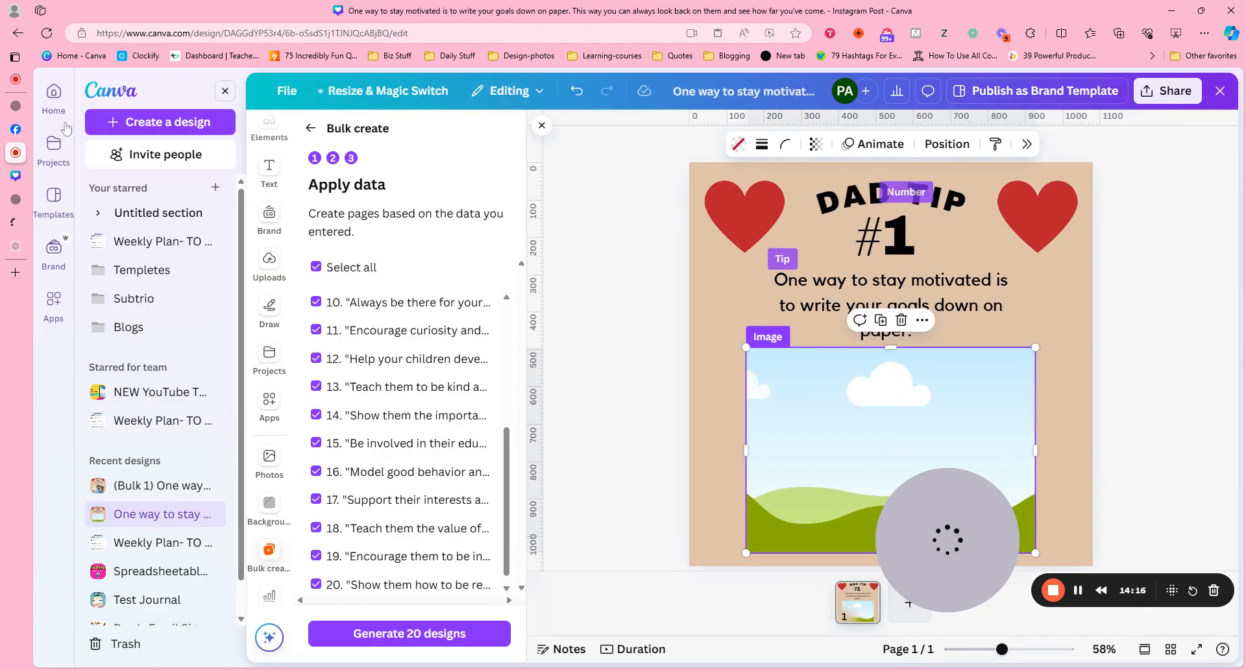
{"action": "left_click", "coordinate": [65, 109]}
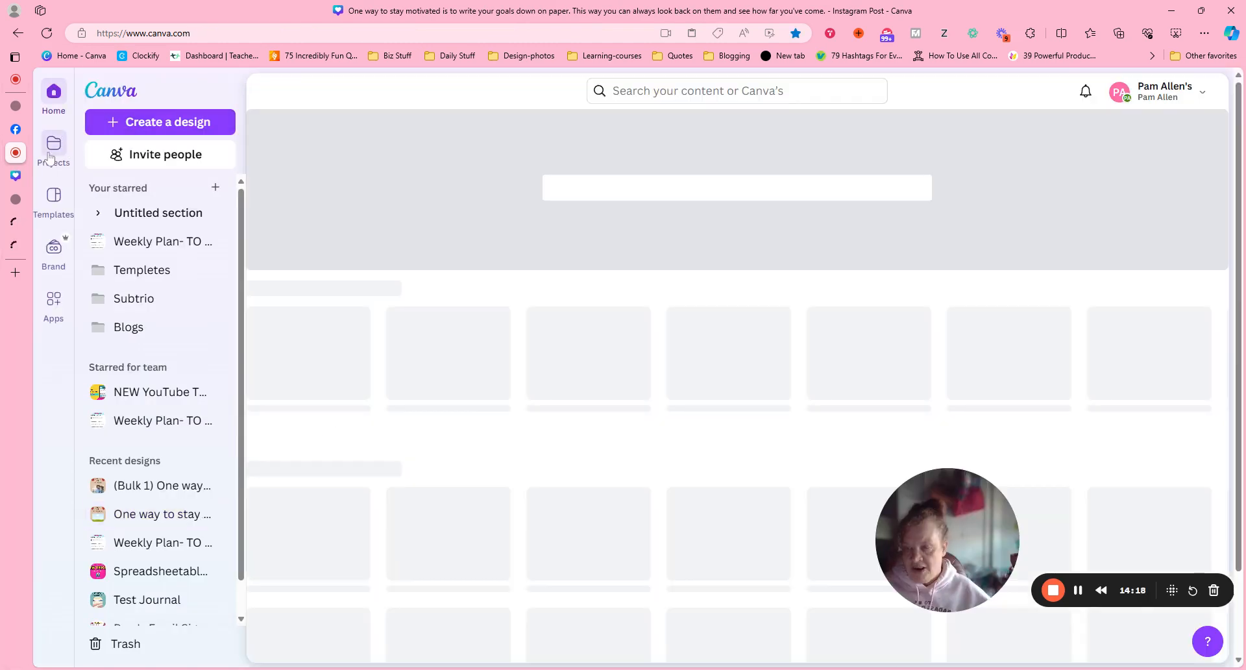
{"action": "left_click", "coordinate": [50, 157]}
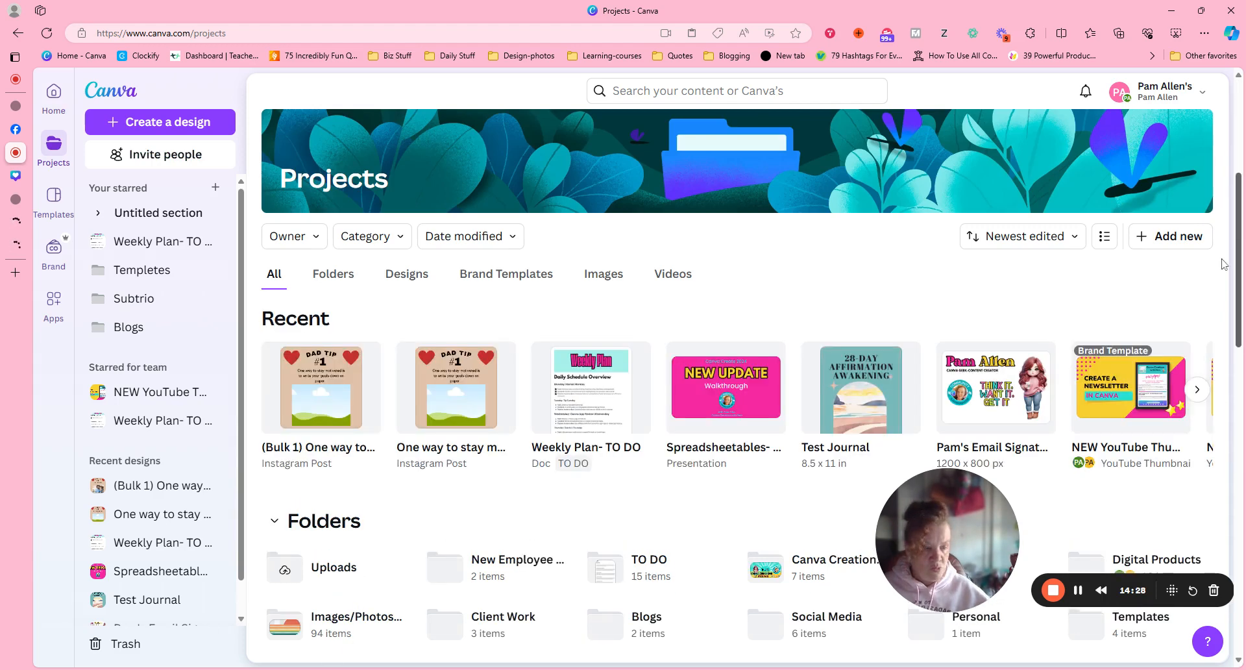
- Restore the 20-page (Bulk 1) Dad Tip design with the teddy bear pictures from the Trash
{"action": "scroll", "coordinate": [1228, 282], "scroll_direction": "down", "scroll_amount": 8}
{"action": "scroll", "coordinate": [1228, 282], "scroll_direction": "down", "scroll_amount": 8}
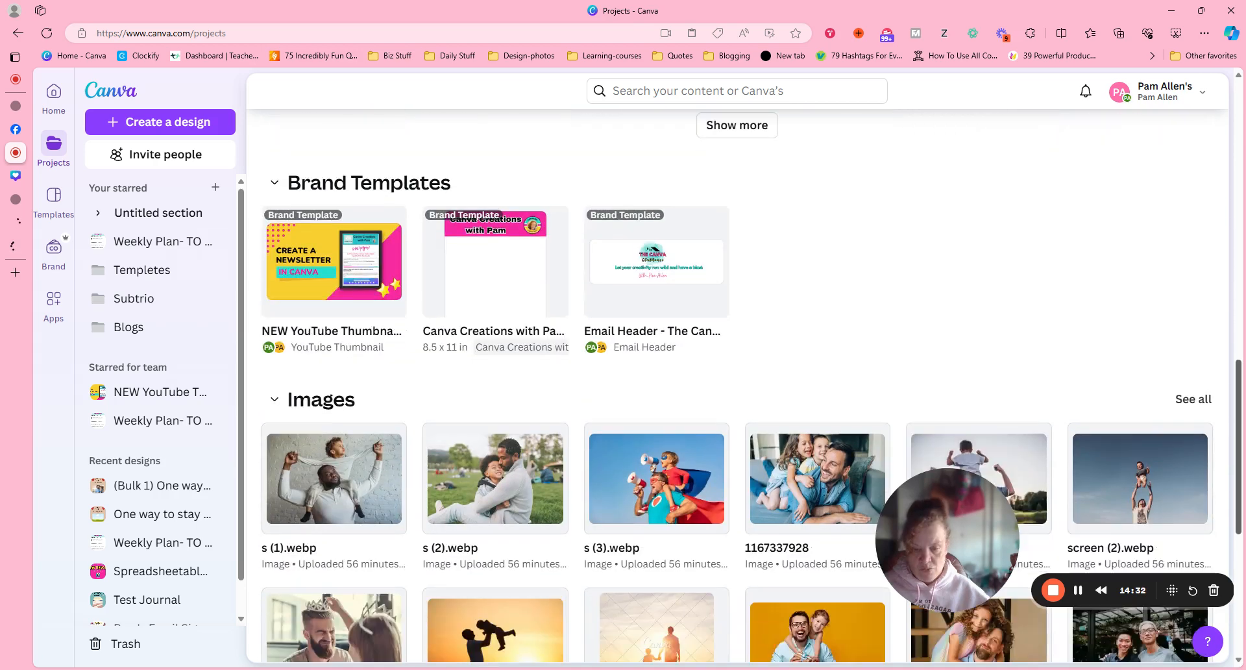
{"action": "scroll", "coordinate": [752, 386], "scroll_direction": "down", "scroll_amount": 2}
{"action": "scroll", "coordinate": [1243, 257], "scroll_direction": "up", "scroll_amount": 10}
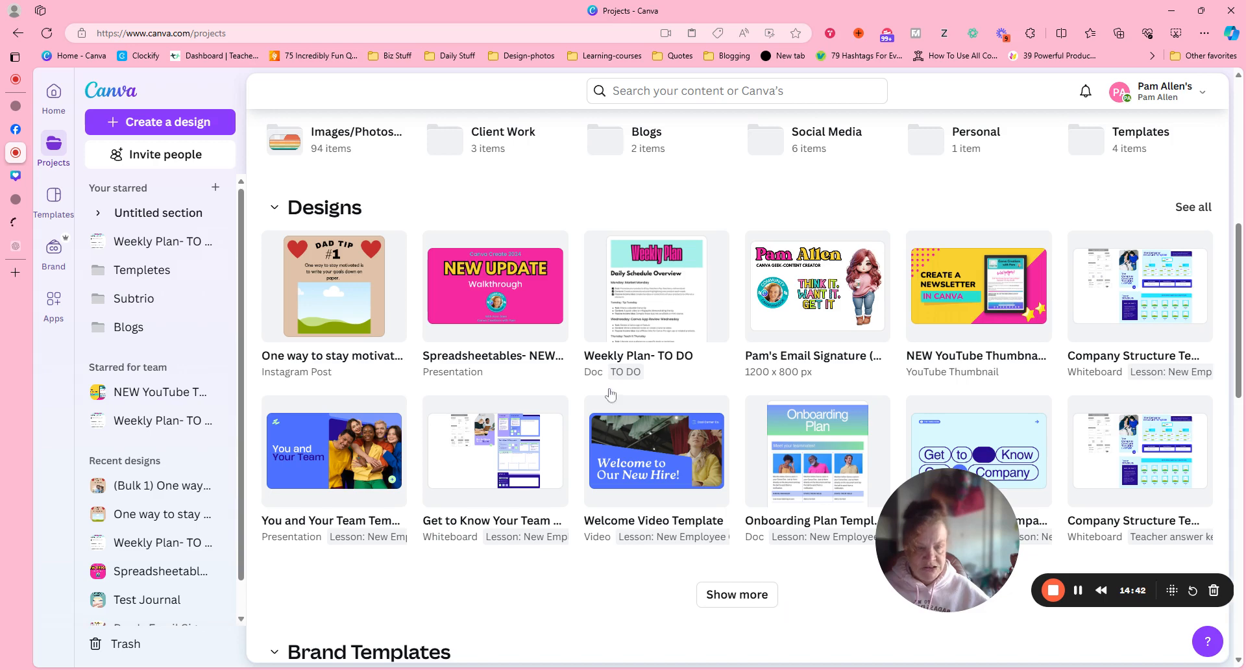
{"action": "scroll", "coordinate": [241, 418], "scroll_direction": "down", "scroll_amount": 1}
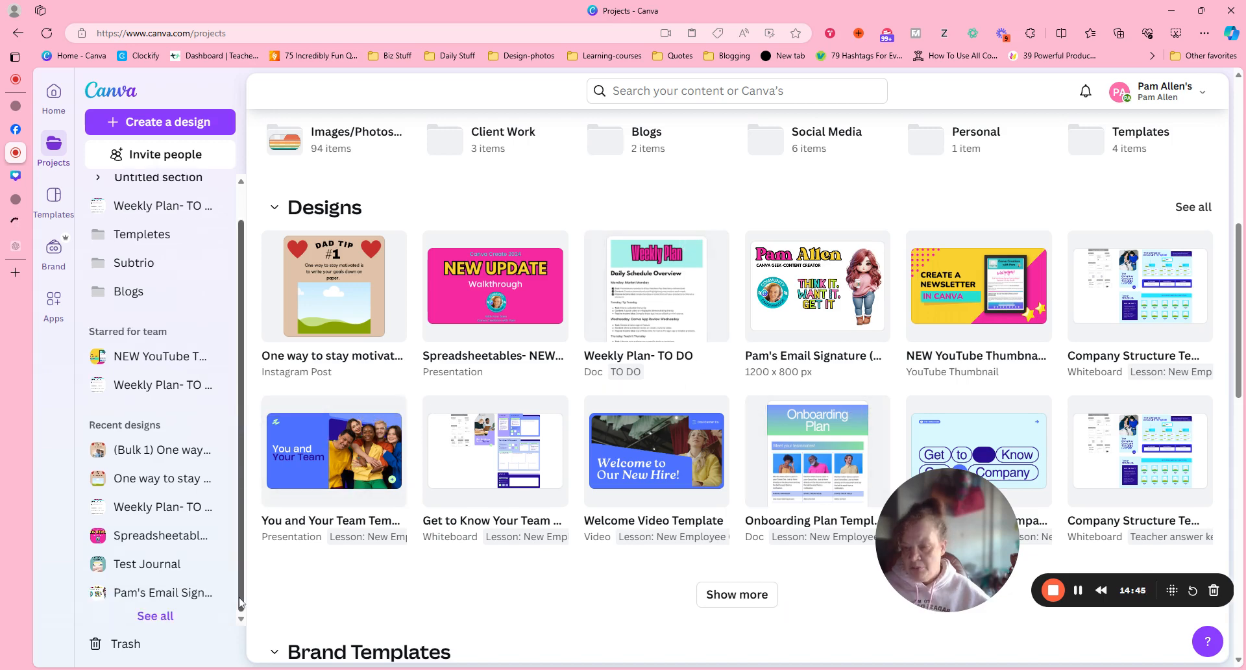
{"action": "left_click", "coordinate": [117, 644]}
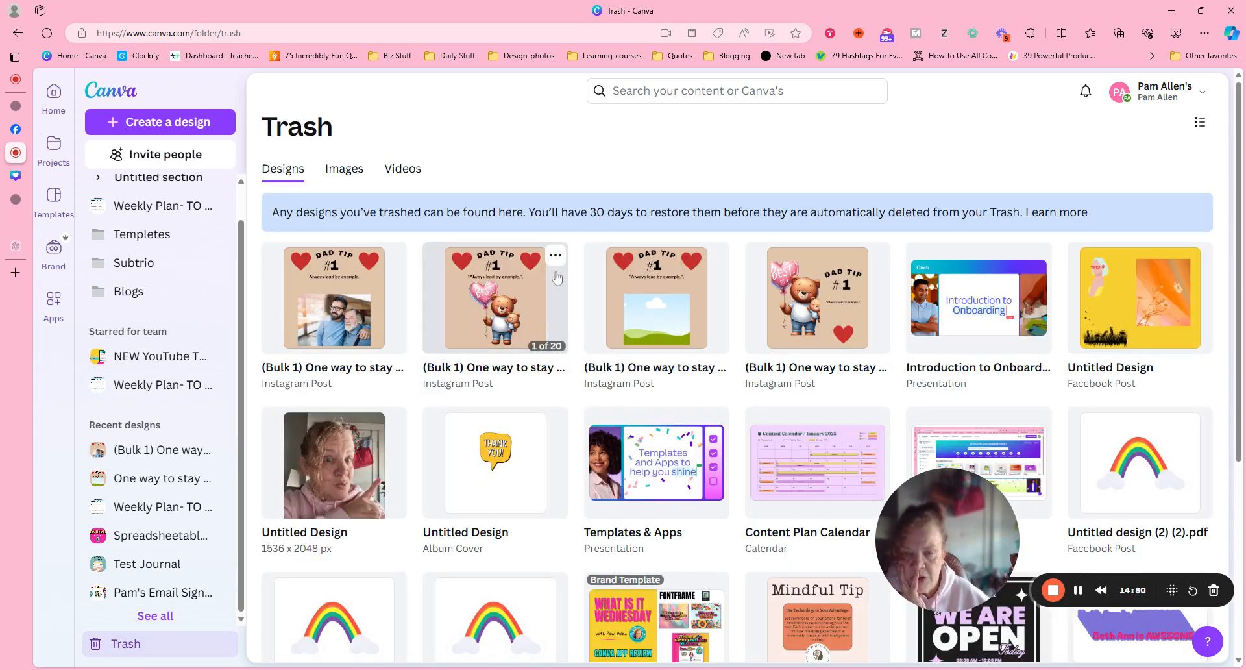
{"action": "left_click", "coordinate": [556, 256]}
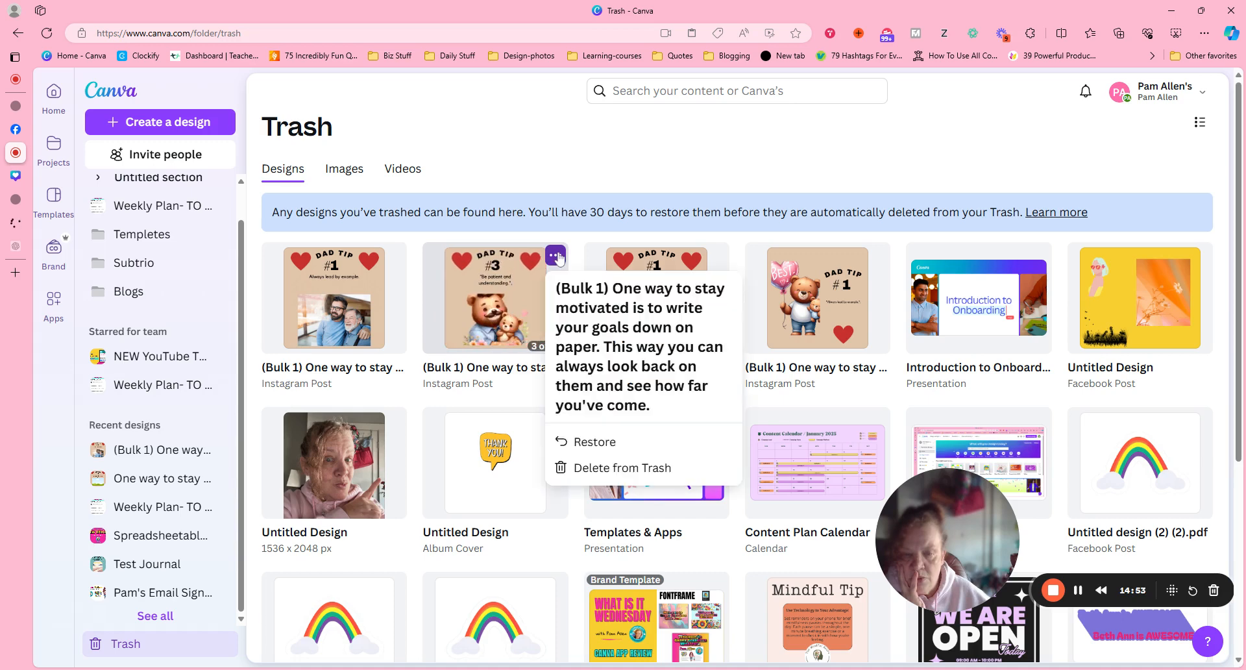
{"action": "left_click", "coordinate": [594, 443]}
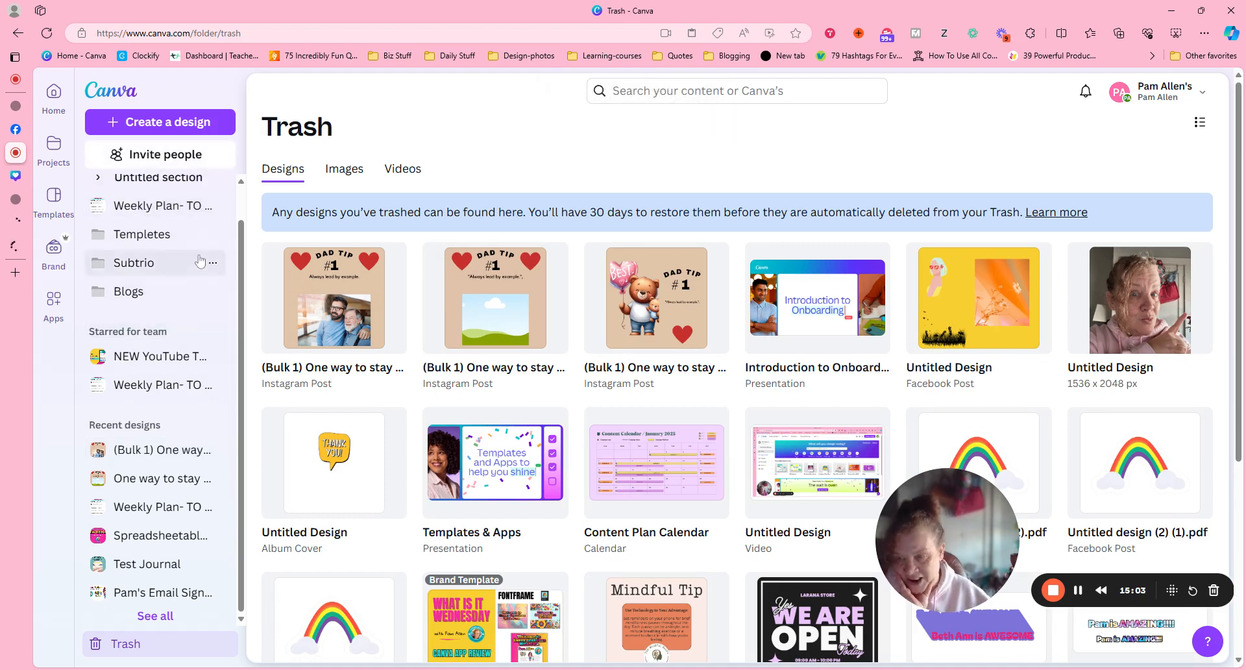
- Open the restored teddy bear (Bulk 1) Dad Tip design from the Designs section of Projects
{"action": "left_click", "coordinate": [54, 144]}
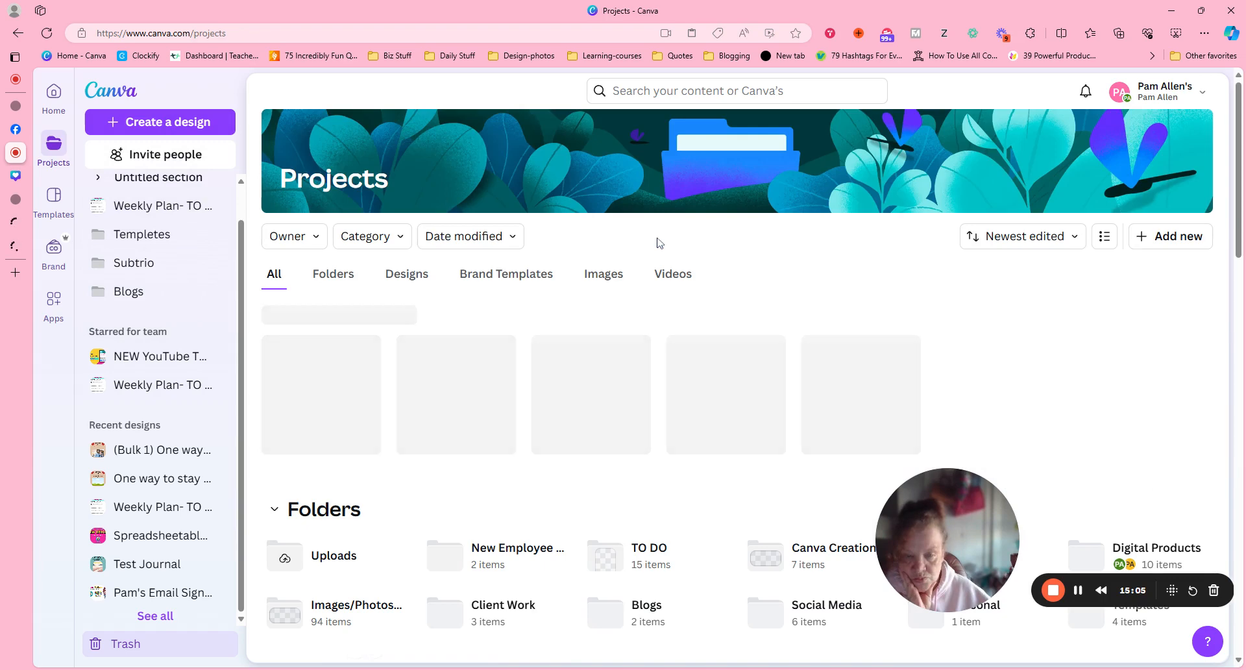
{"action": "left_click_drag", "start_coordinate": [1240, 133], "coordinate": [1240, 250]}
{"action": "scroll", "coordinate": [344, 337], "scroll_direction": "down", "scroll_amount": 1}
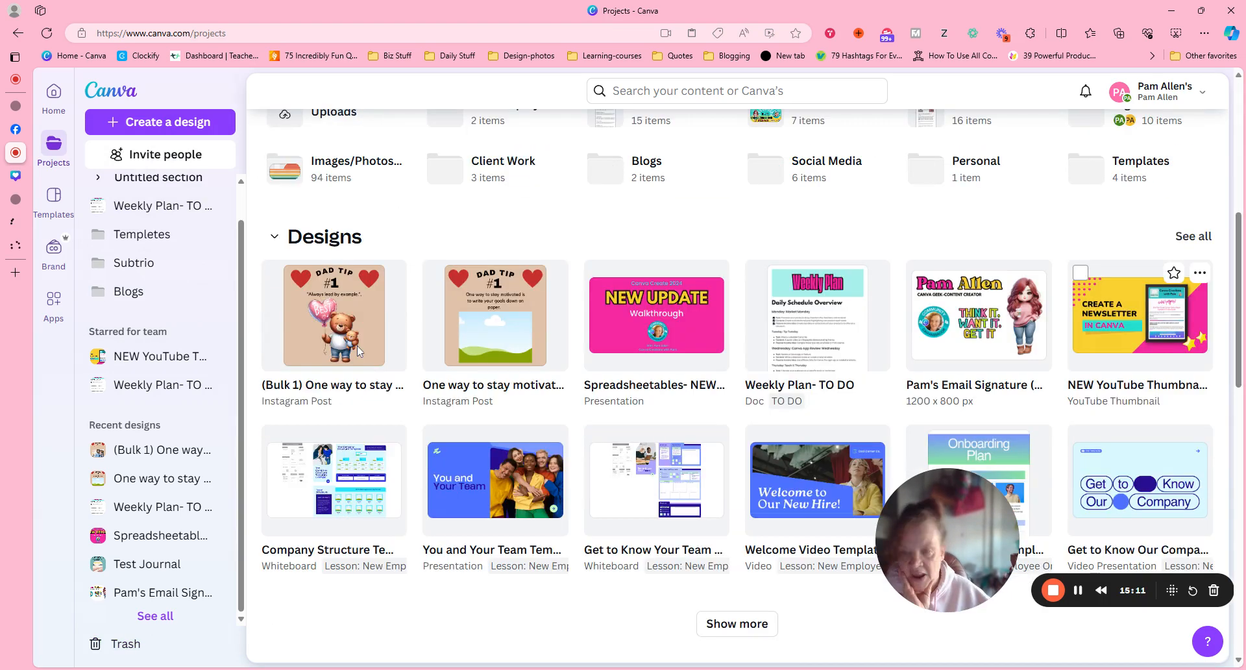
{"action": "left_click", "coordinate": [343, 337]}
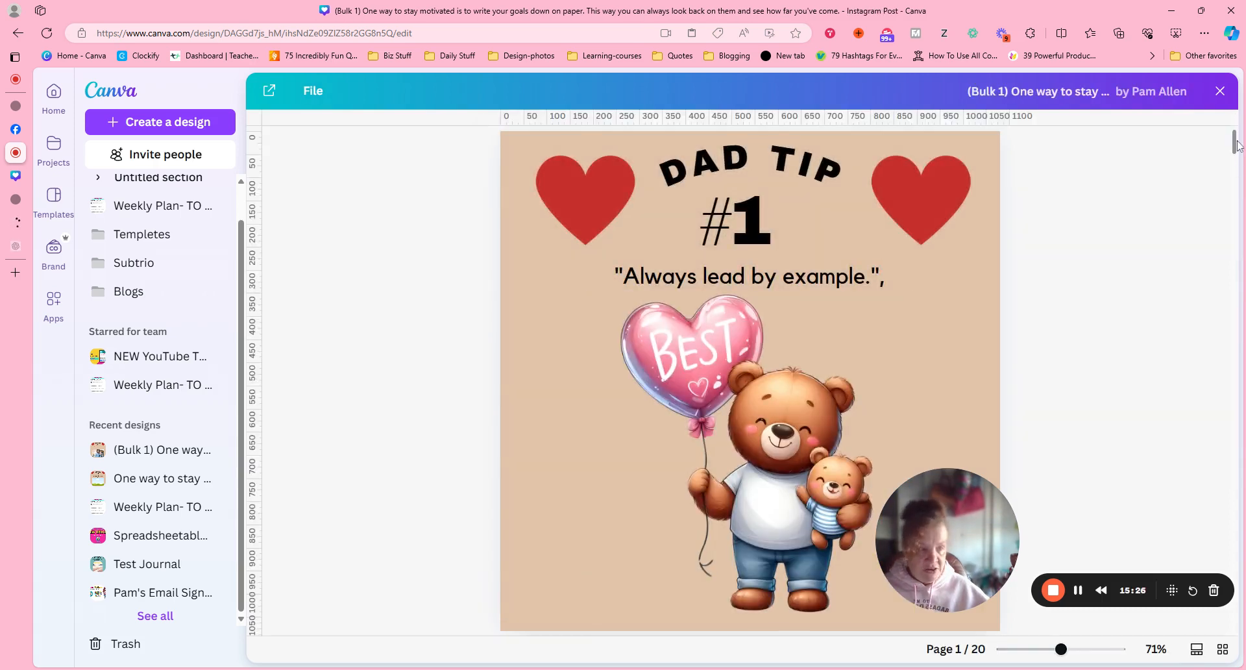
- On page 4 of the bear design, detach the cropped Father's Day bear image from its frame
{"action": "scroll", "coordinate": [1237, 152], "scroll_direction": "down", "scroll_amount": 5}
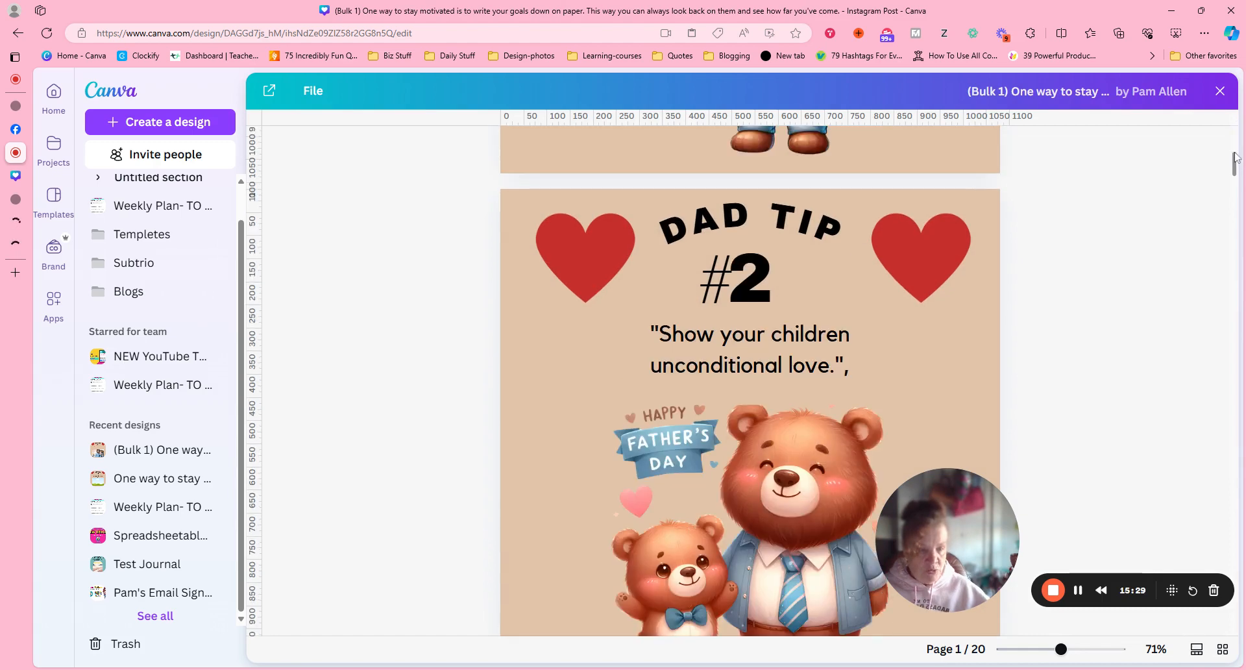
{"action": "scroll", "coordinate": [1237, 165], "scroll_direction": "down", "scroll_amount": 5}
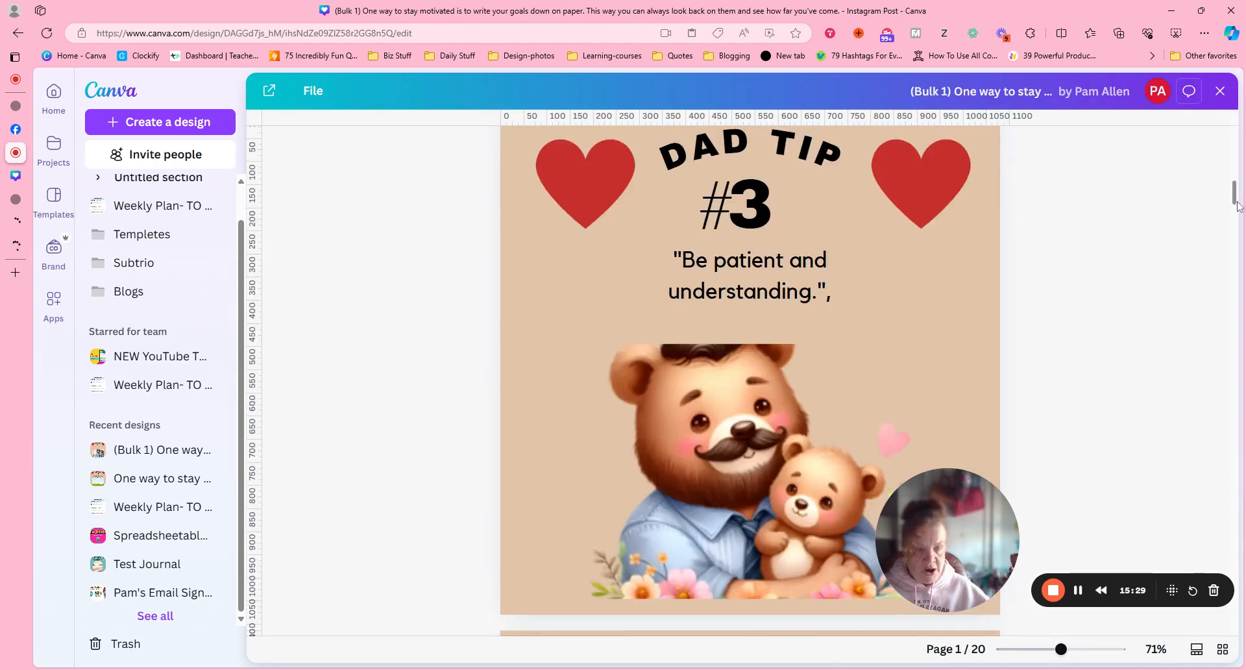
{"action": "scroll", "coordinate": [1236, 211], "scroll_direction": "down", "scroll_amount": 5}
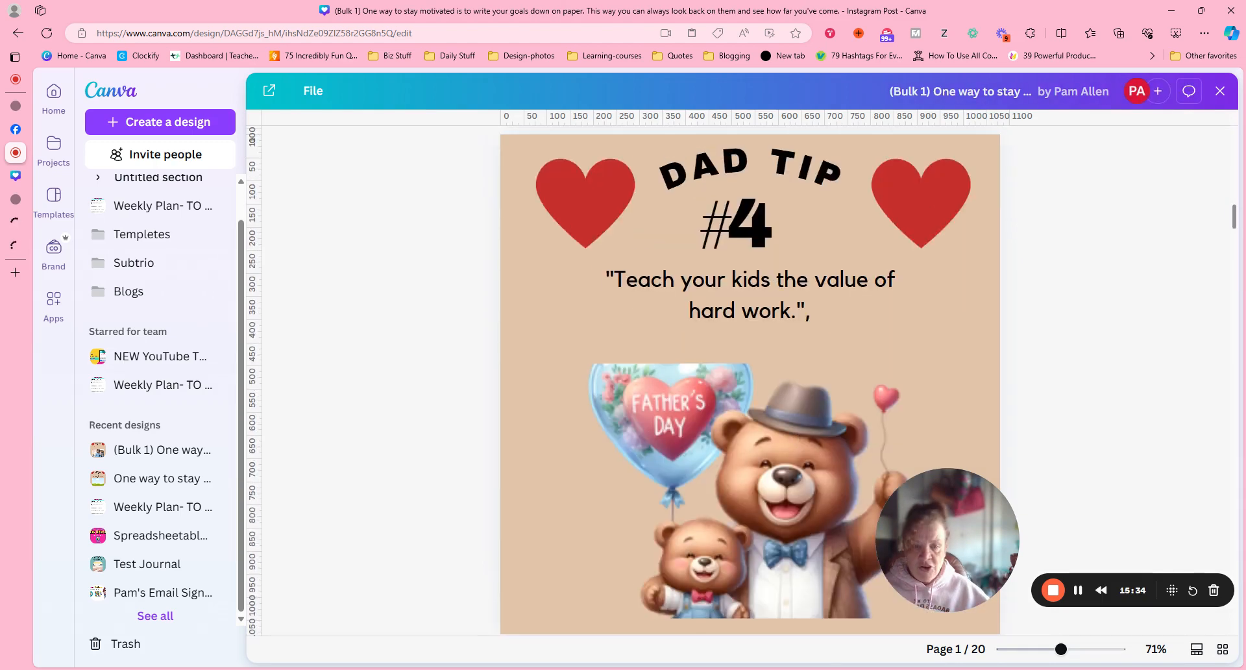
{"action": "scroll", "coordinate": [1235, 227], "scroll_direction": "down", "scroll_amount": 5}
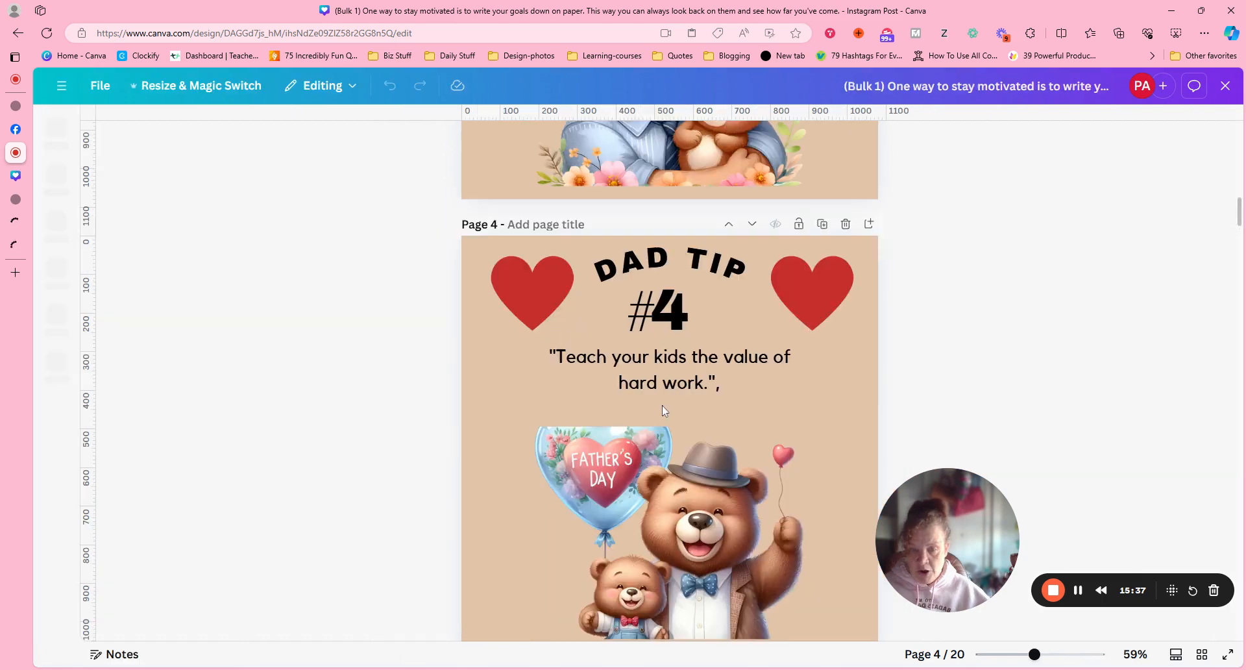
{"action": "left_click", "coordinate": [698, 531]}
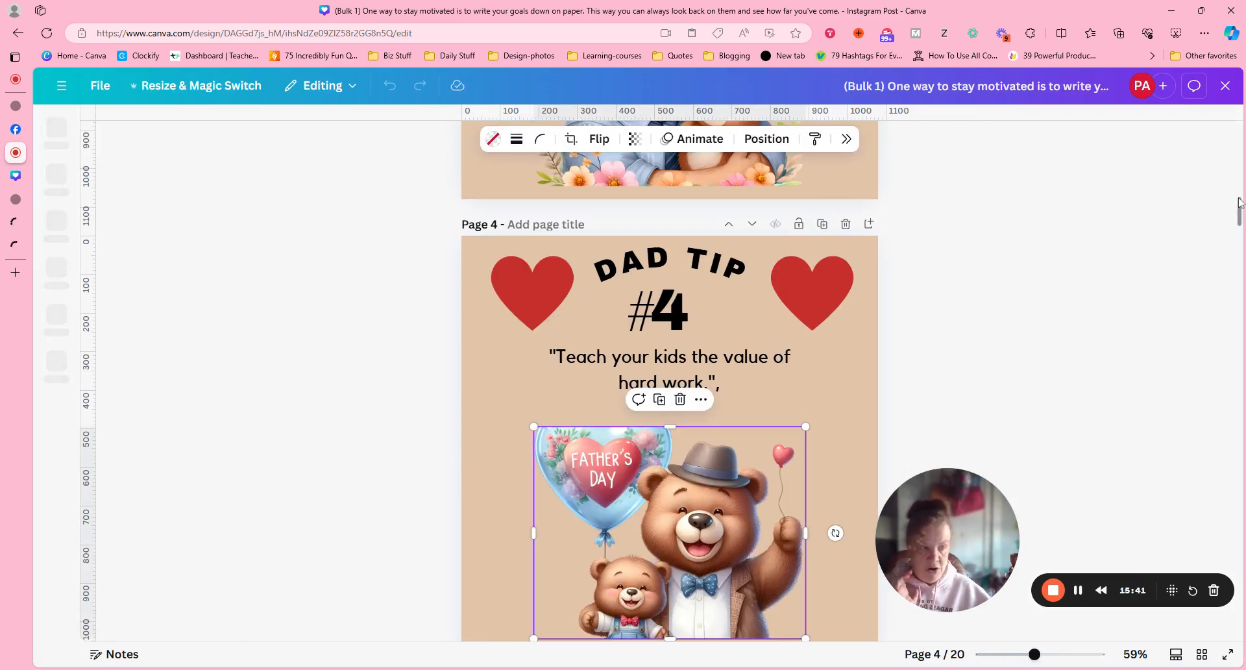
{"action": "scroll", "coordinate": [1240, 209], "scroll_direction": "down", "scroll_amount": 2}
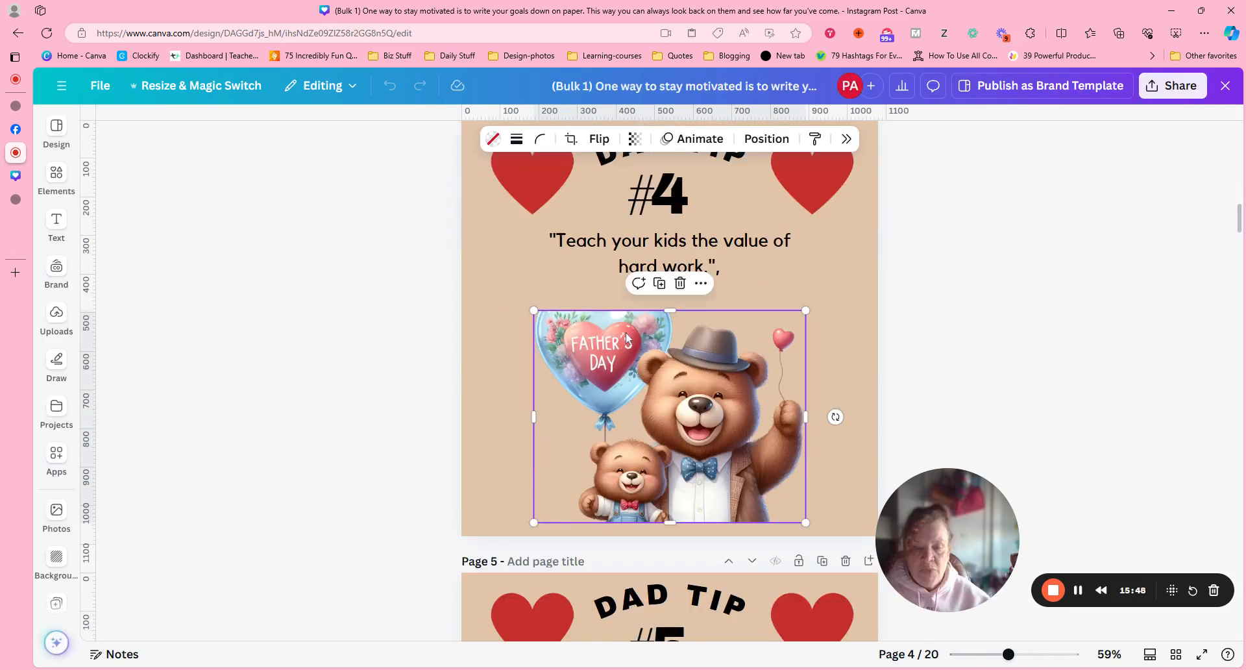
{"action": "left_click", "coordinate": [701, 284]}
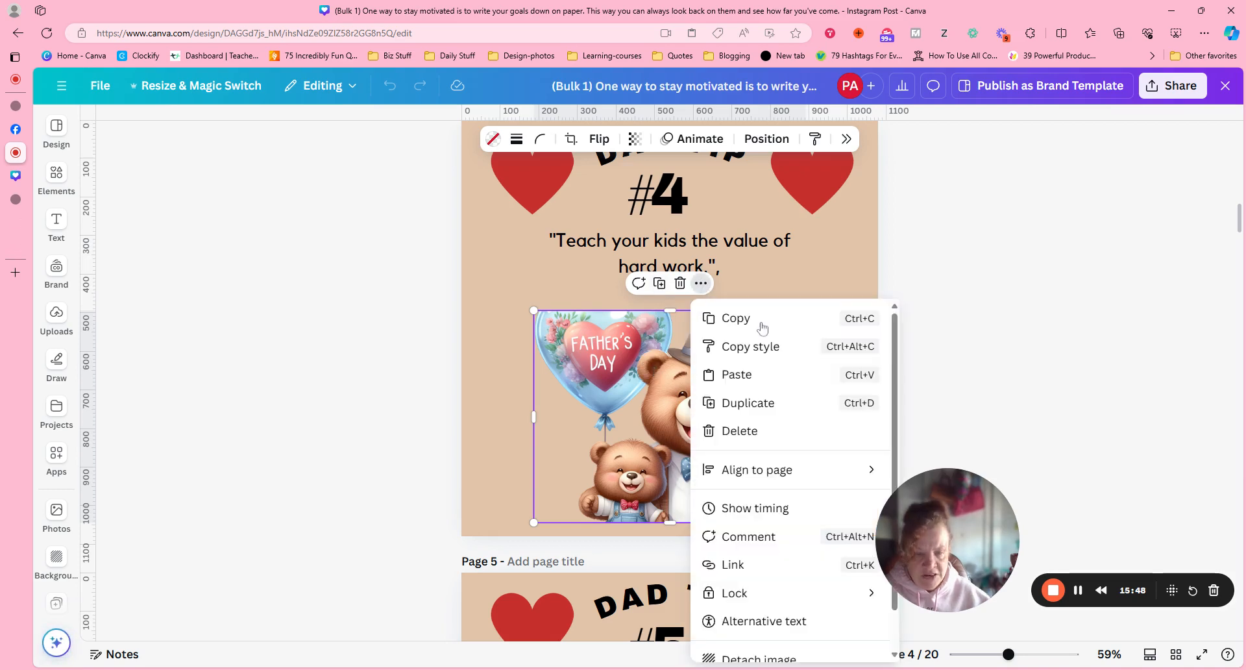
{"action": "left_click", "coordinate": [758, 658]}
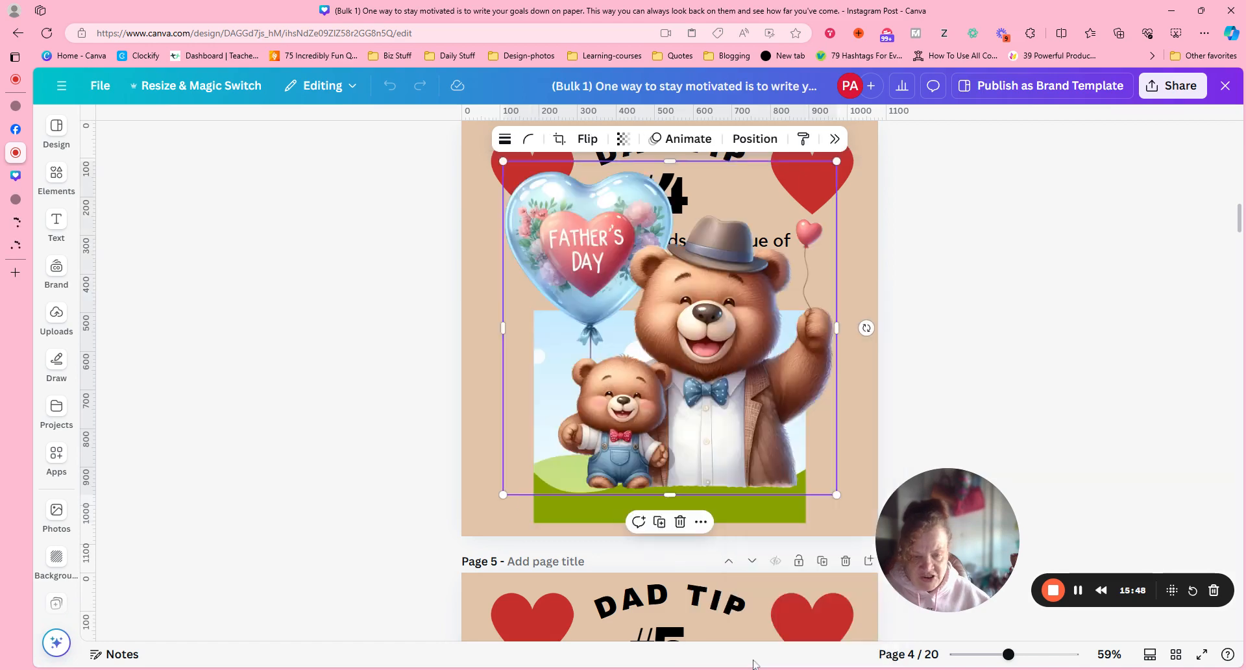
- Move the detached bear image aside on page 4 and delete the empty landscape frame behind it
{"action": "left_click_drag", "start_coordinate": [753, 315], "coordinate": [924, 274]}
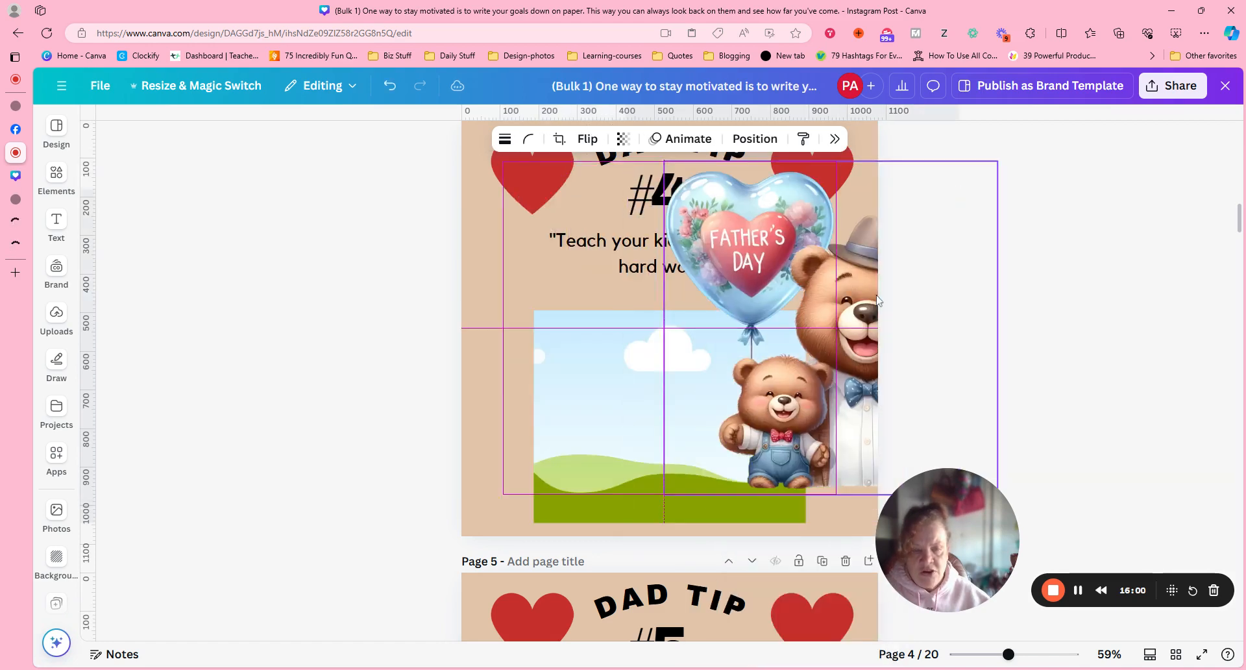
{"action": "left_click", "coordinate": [716, 486]}
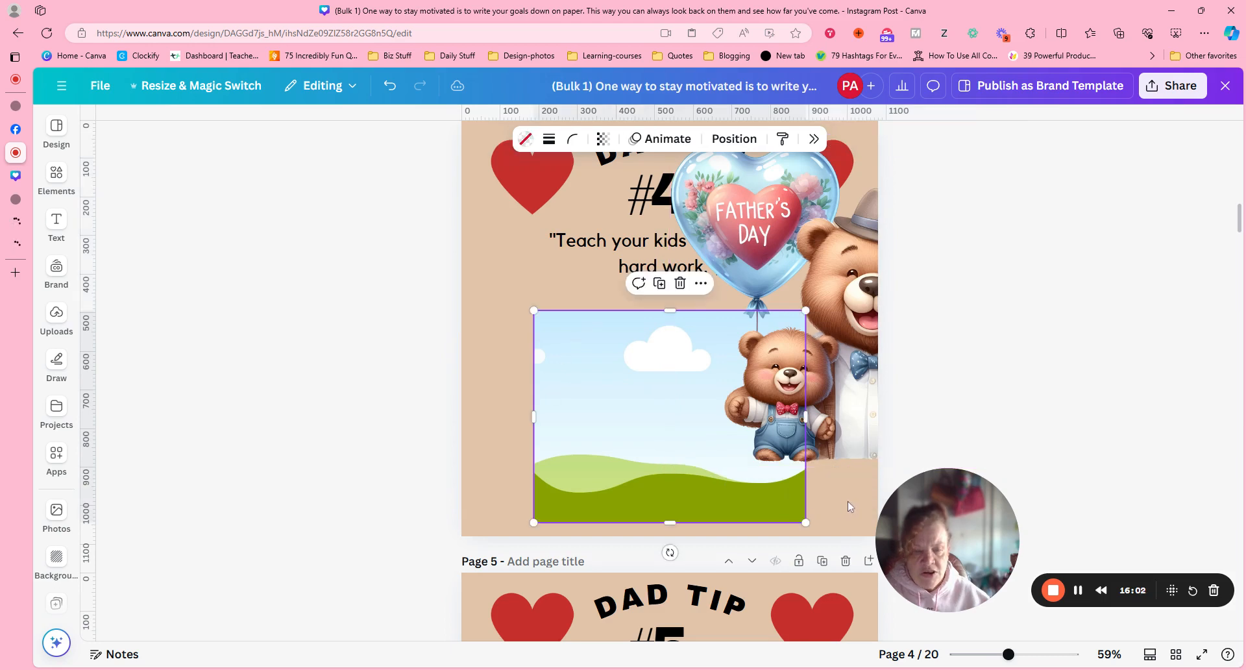
{"action": "left_click", "coordinate": [847, 332]}
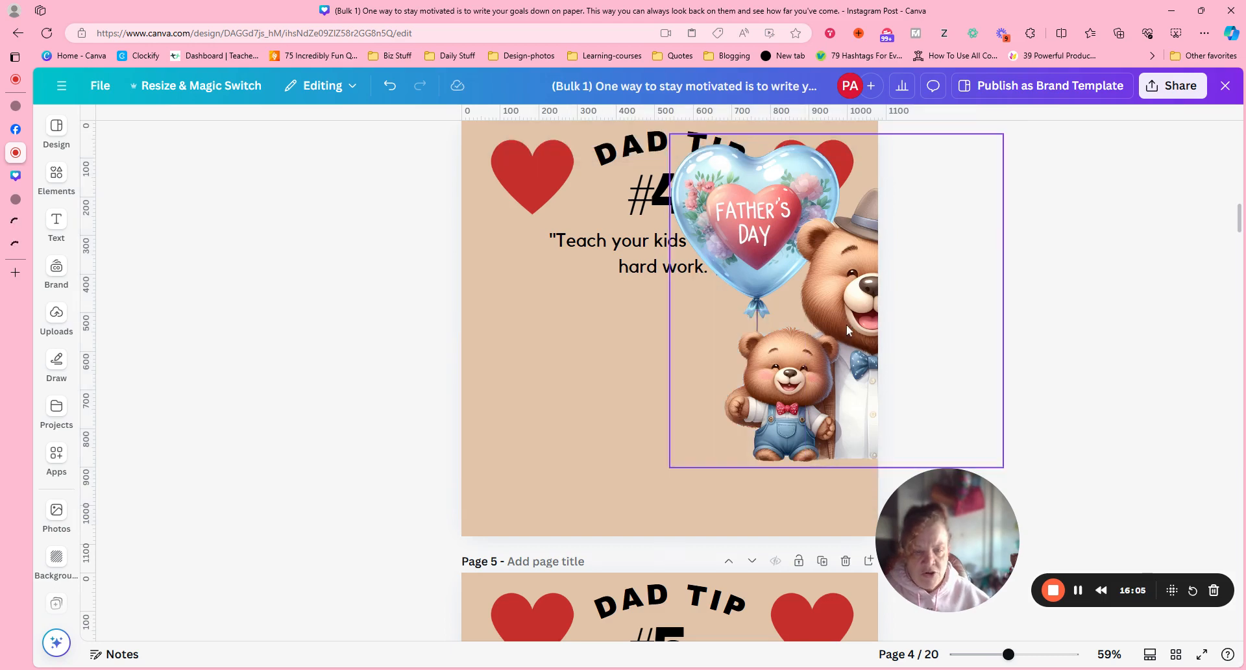
- Shrink the bear image on page 4 and place it below the tip text, along the page's bottom edge
{"action": "left_click_drag", "start_coordinate": [848, 332], "coordinate": [669, 397]}
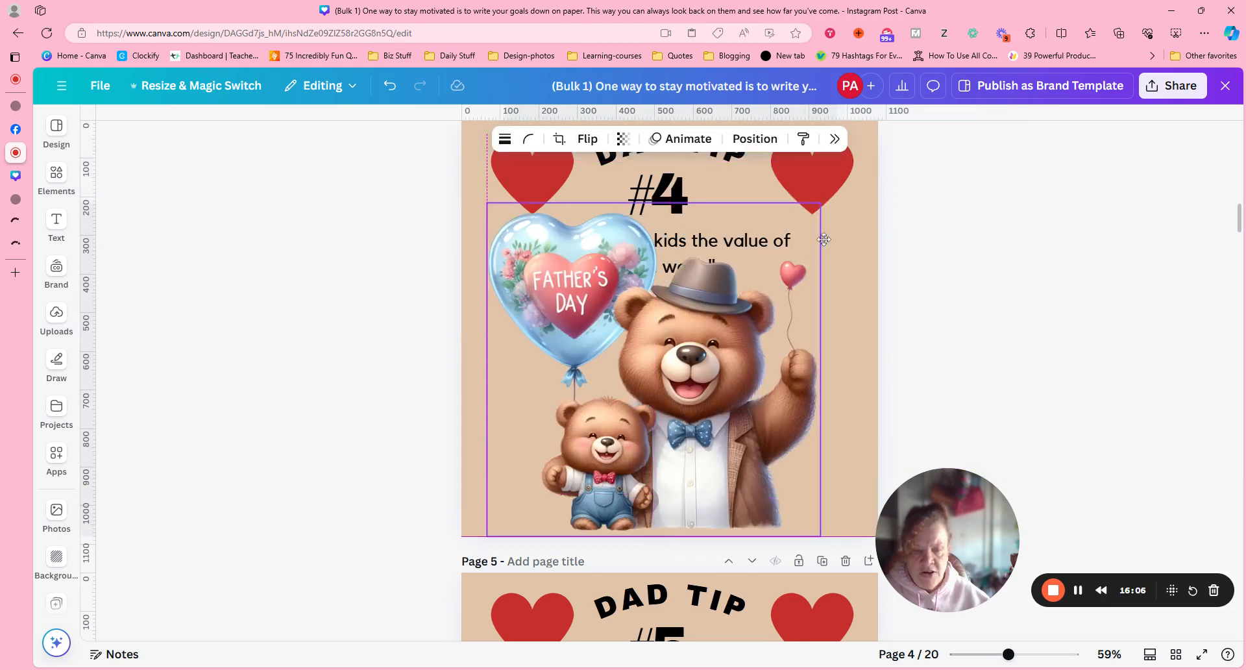
{"action": "left_click_drag", "start_coordinate": [814, 212], "coordinate": [745, 286]}
{"action": "left_click_drag", "start_coordinate": [667, 425], "coordinate": [721, 410]}
{"action": "left_click", "coordinate": [999, 257]}
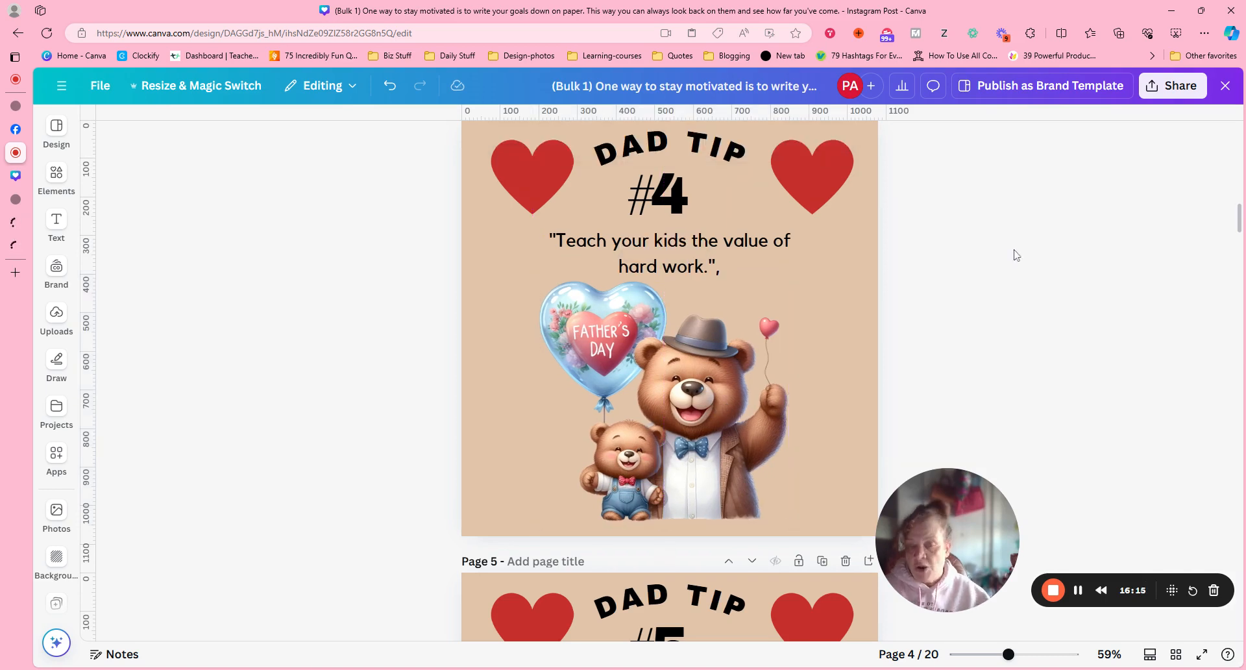
{"action": "left_click_drag", "start_coordinate": [732, 404], "coordinate": [725, 424]}
{"action": "left_click", "coordinate": [1128, 286]}
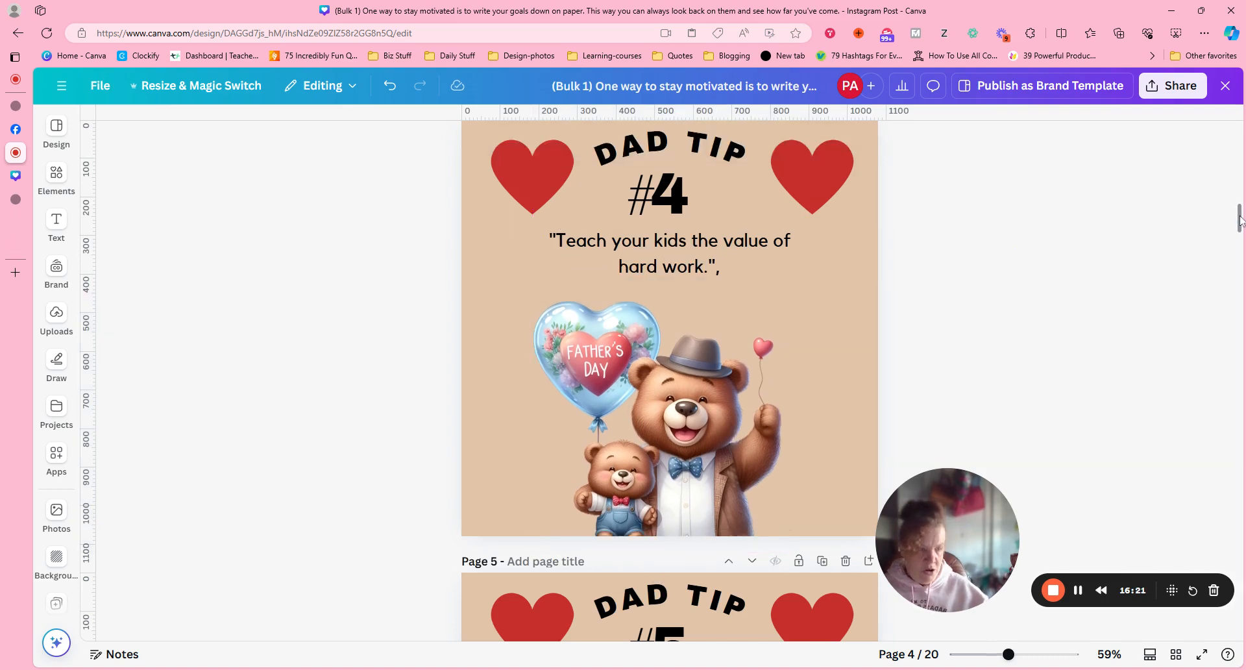
- Examine the picture areas on page 5 and on the first two pages of the bear design
{"action": "left_click_drag", "start_coordinate": [1239, 221], "coordinate": [1240, 242]}
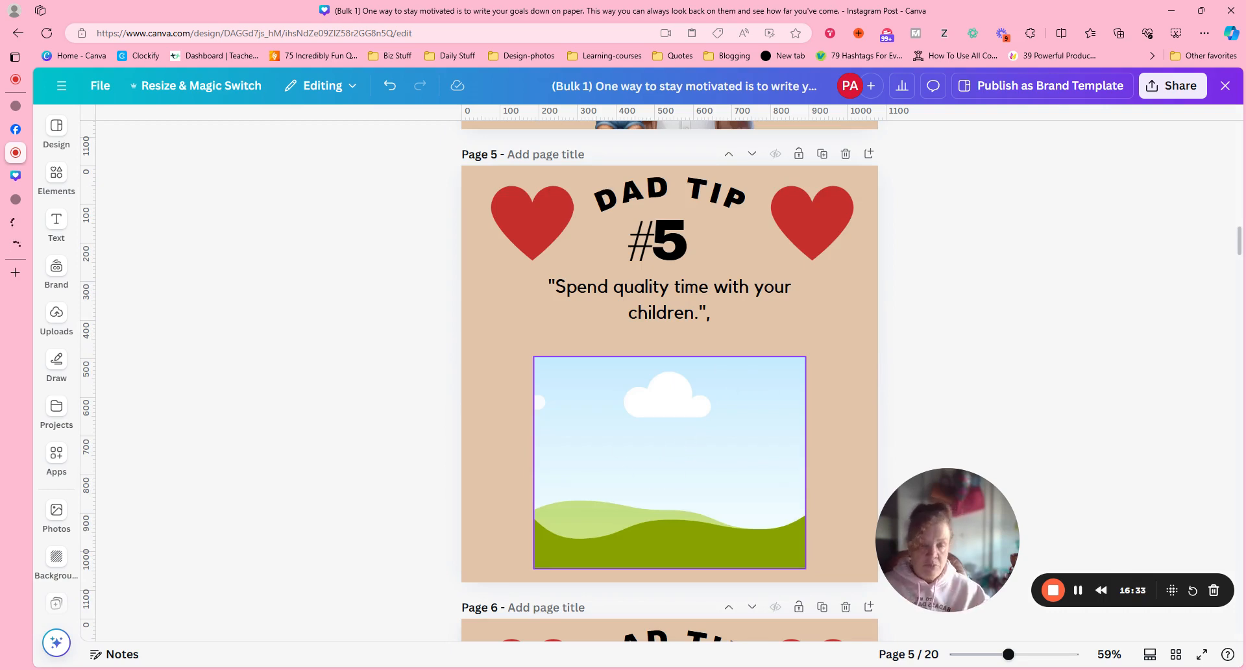
{"action": "left_click_drag", "start_coordinate": [1239, 242], "coordinate": [1240, 144]}
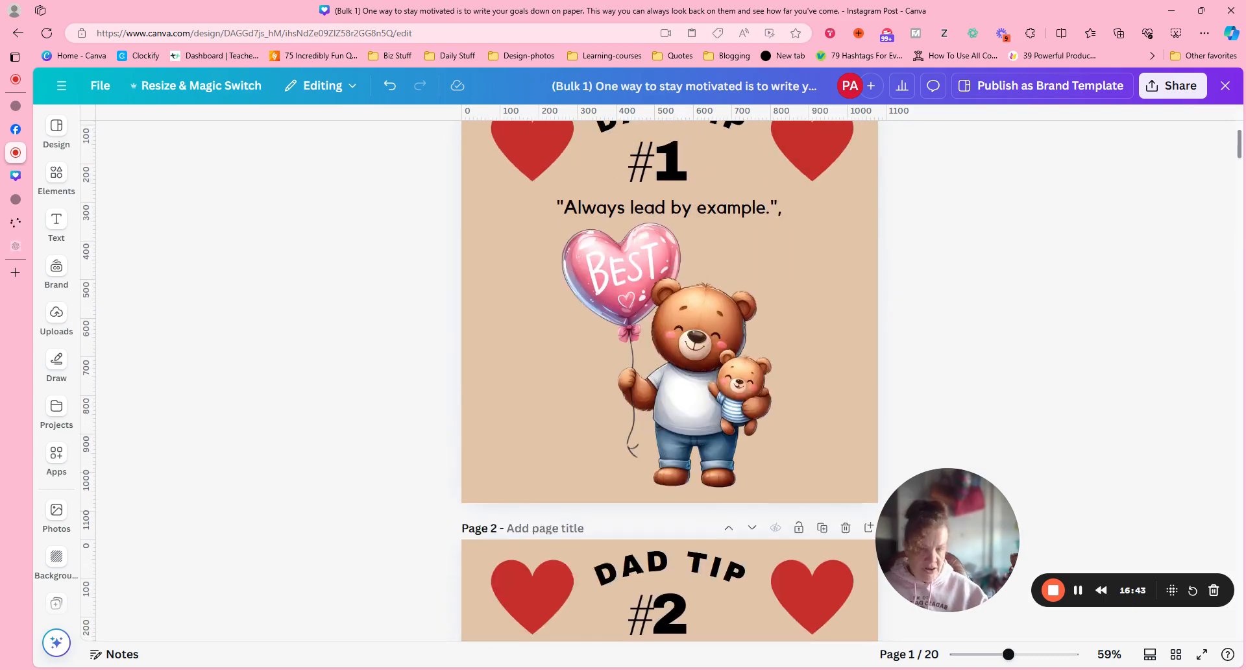
{"action": "scroll", "coordinate": [1126, 342], "scroll_direction": "up", "scroll_amount": 1}
{"action": "scroll", "coordinate": [1126, 342], "scroll_direction": "down", "scroll_amount": 5}
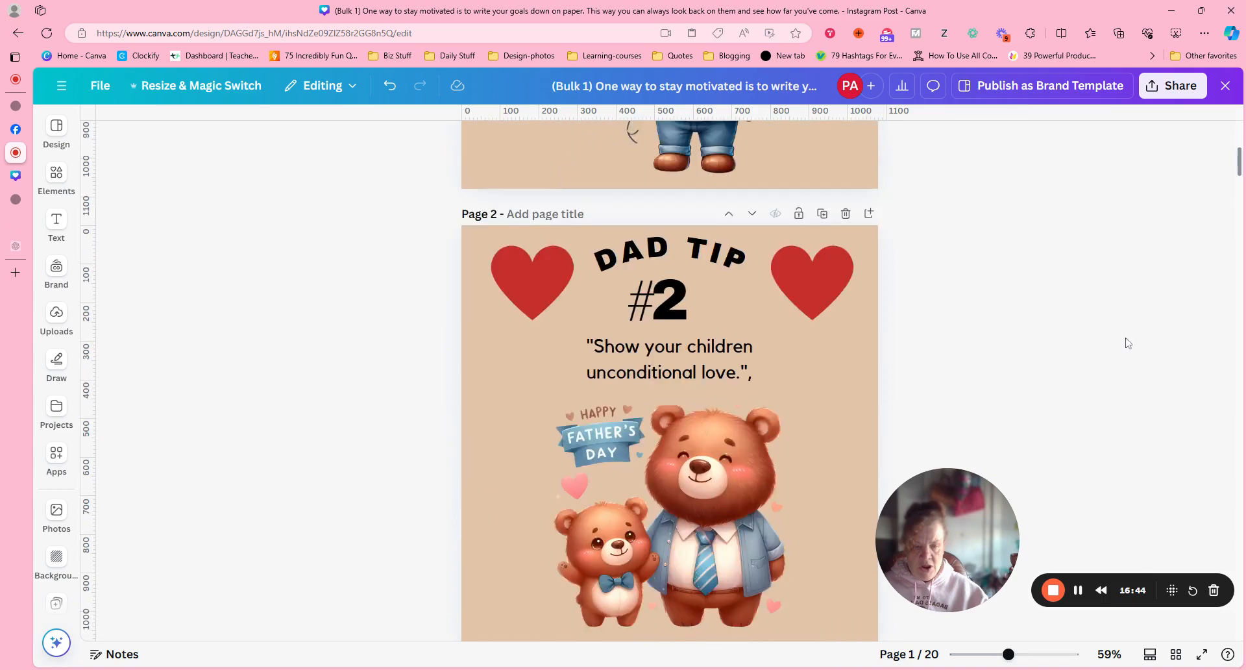